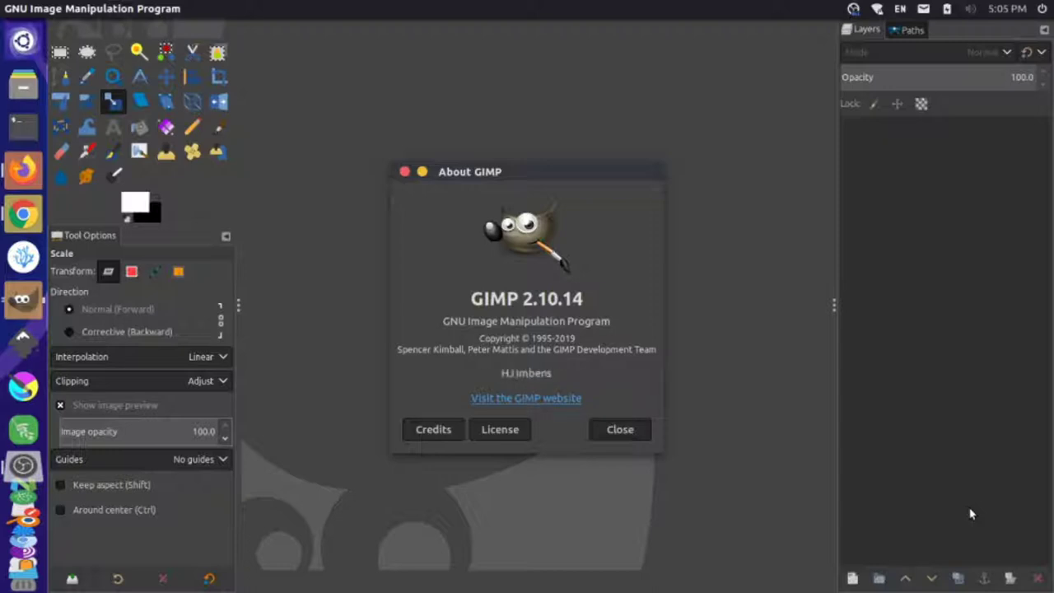
Switch to Firefox and watch the beginning of the YouTube video on making a circular pixel stretch in Photoshop
left_click(23, 171)
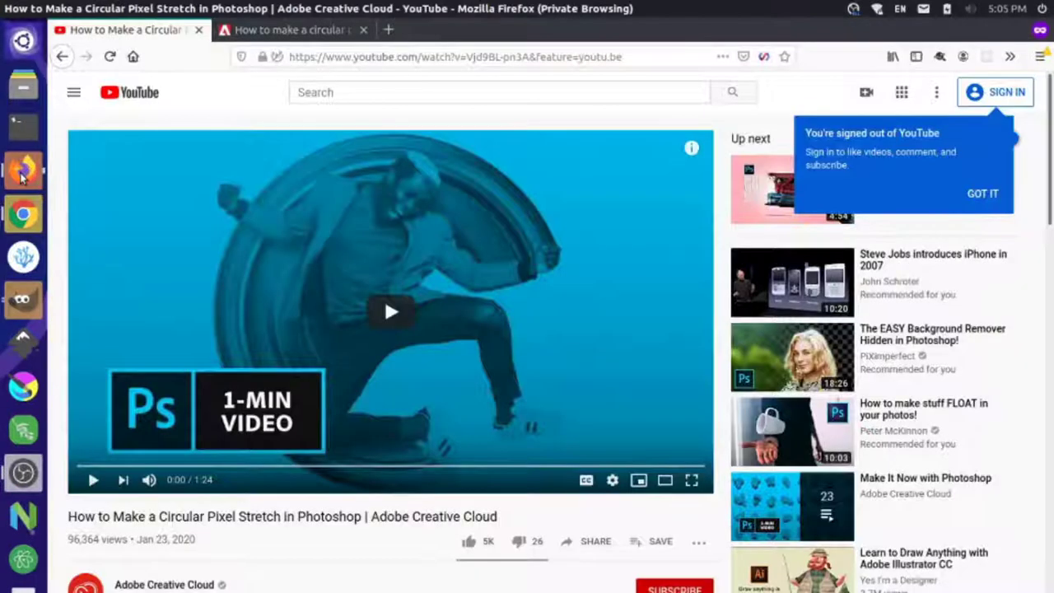
left_click(389, 311)
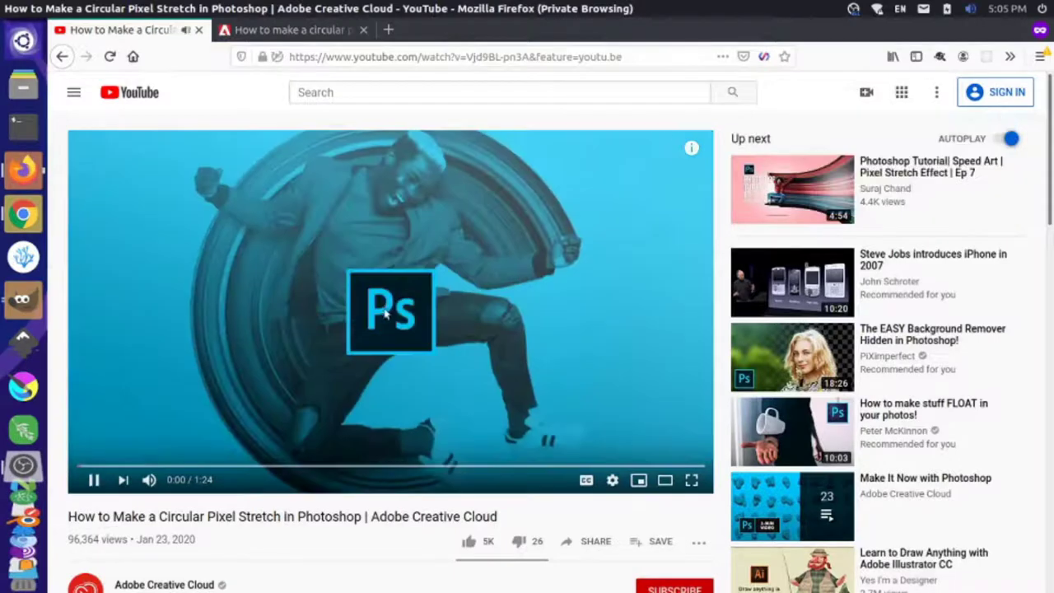
scroll(350, 387, "down", 1)
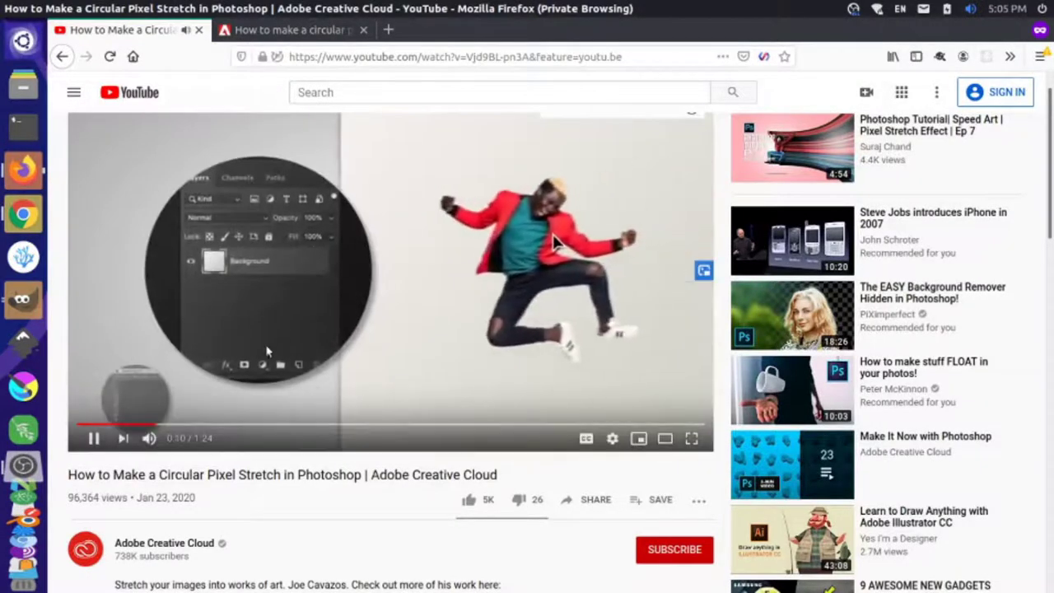
left_click(313, 244)
Review the illustrated steps of the stretch effect tutorial on the Adobe help page
left_click(298, 31)
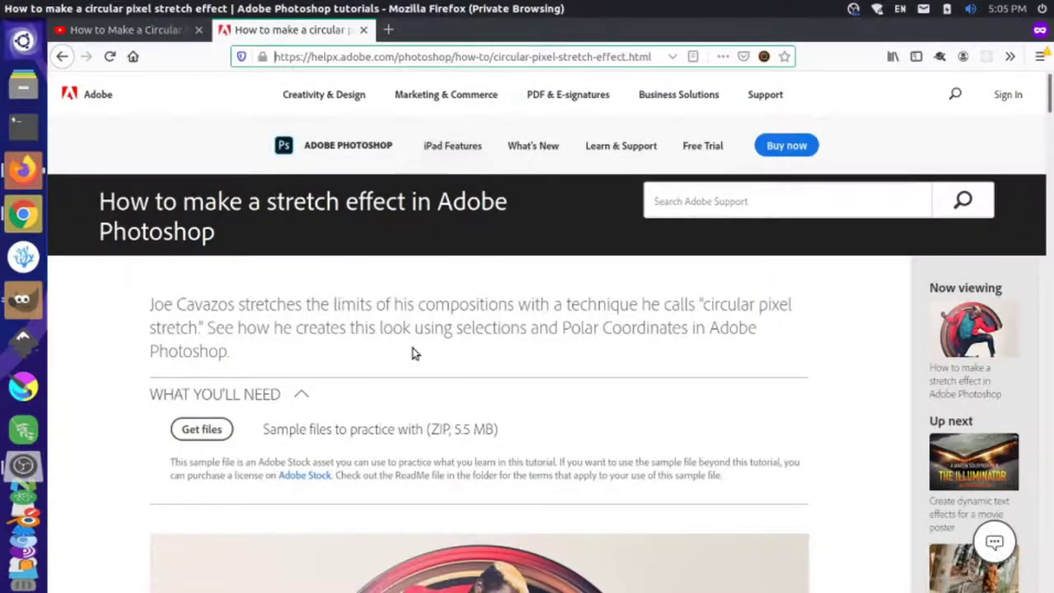
scroll(410, 355, "down", 1)
scroll(412, 356, "down", 10)
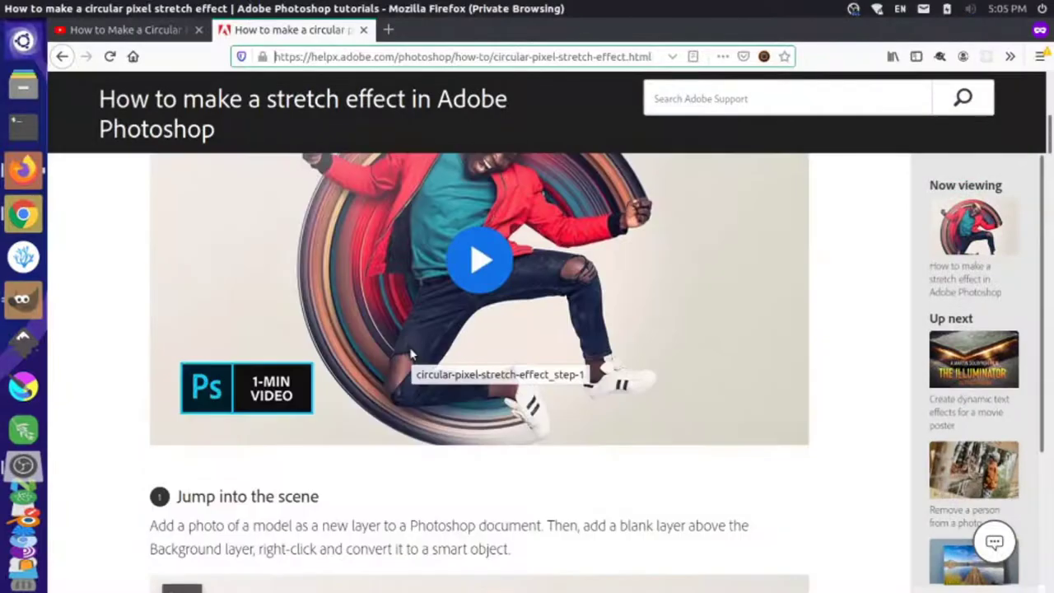
scroll(412, 353, "down", 15)
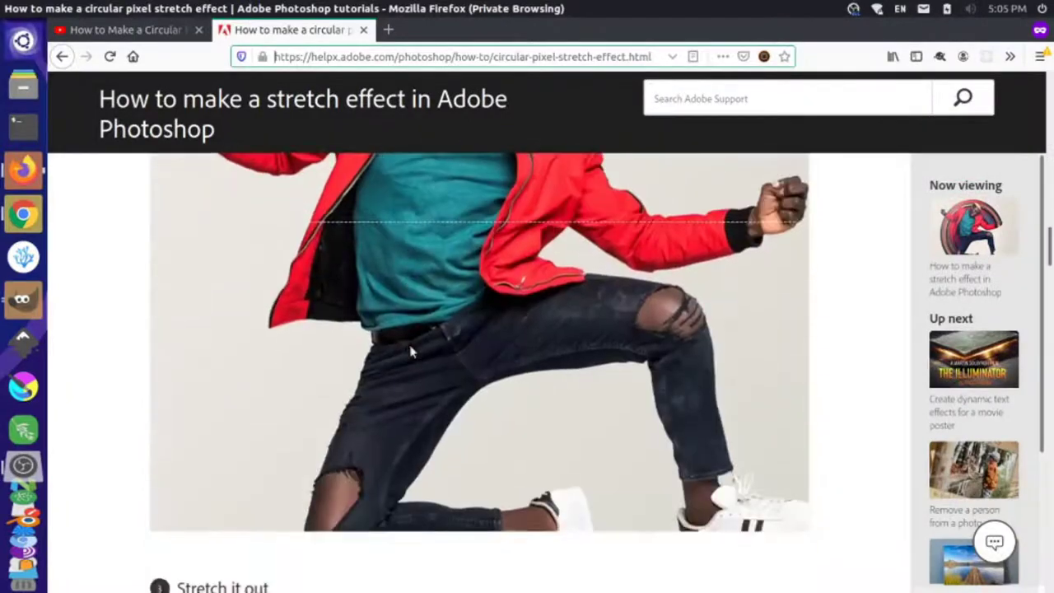
scroll(411, 353, "down", 8)
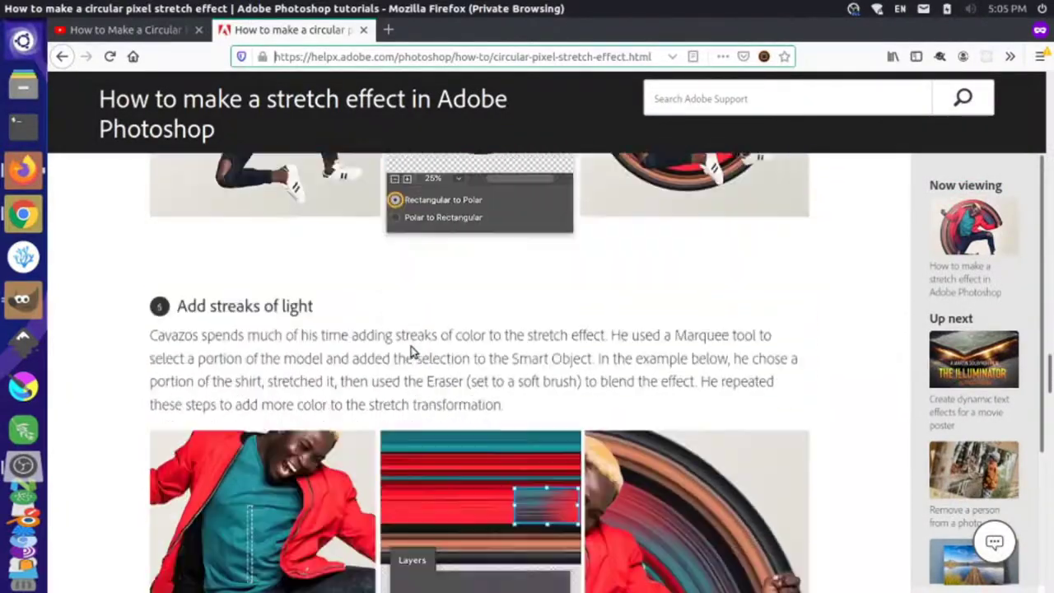
scroll(413, 353, "up", 12)
scroll(413, 353, "up", 15)
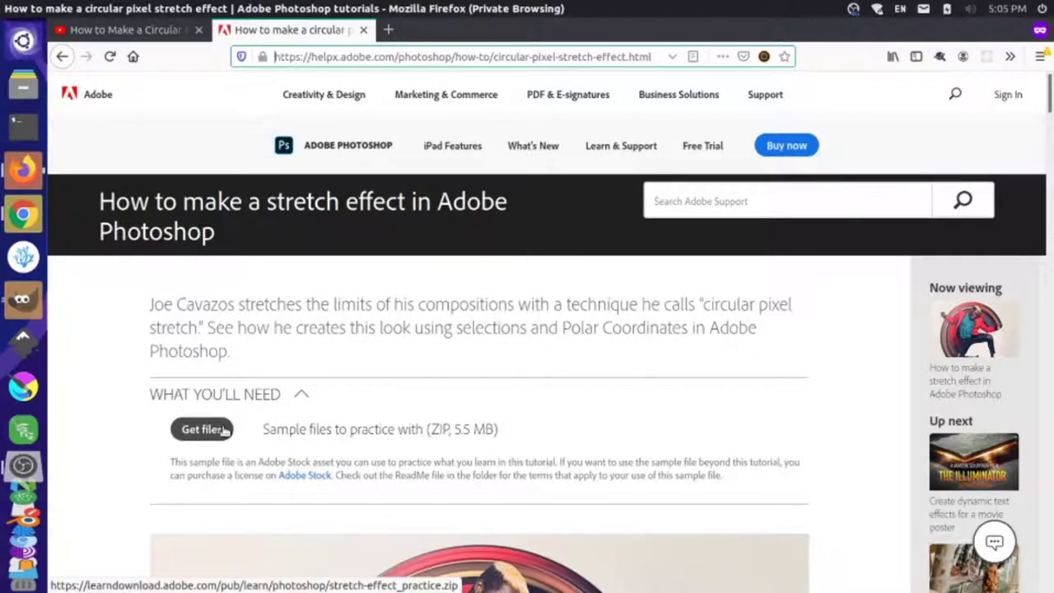
Download the tutorial's sample files and open stretch-effect_practice.zip in Archive Manager
left_click(216, 432)
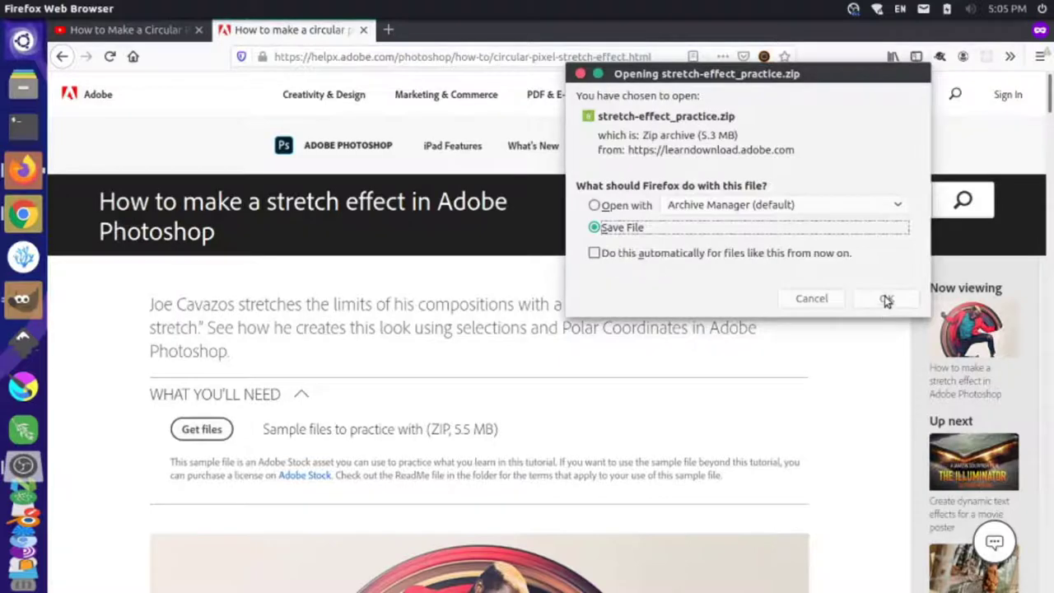
left_click(886, 299)
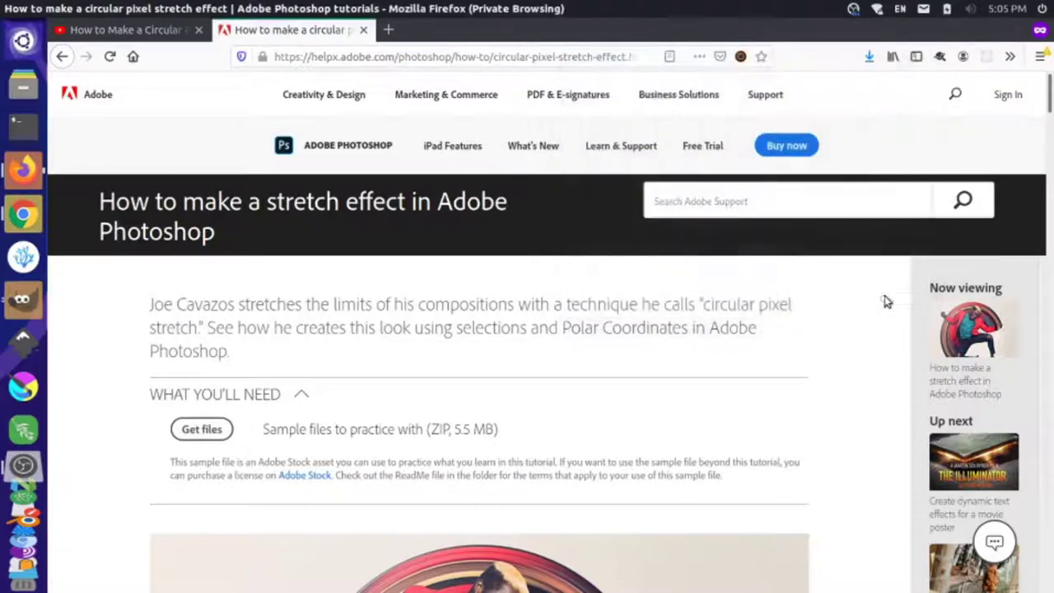
left_click(869, 60)
left_click(486, 105)
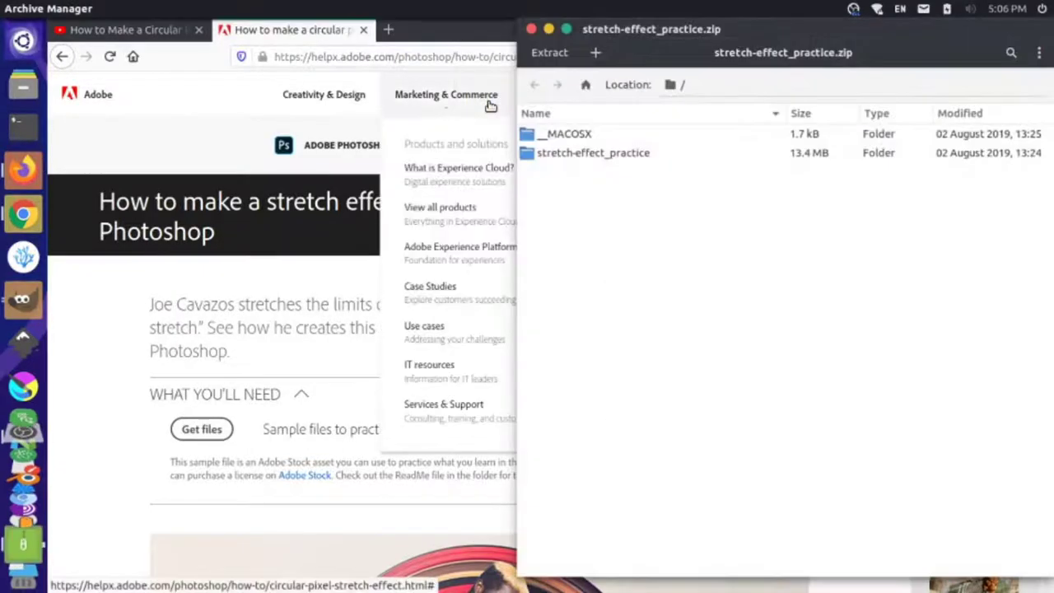
Open circular-stretch-effect_jump.psd from the stretch-effect_practice folder in GIMP, convert it to the built-in sRGB profile and dismiss the About window
double_click(573, 156)
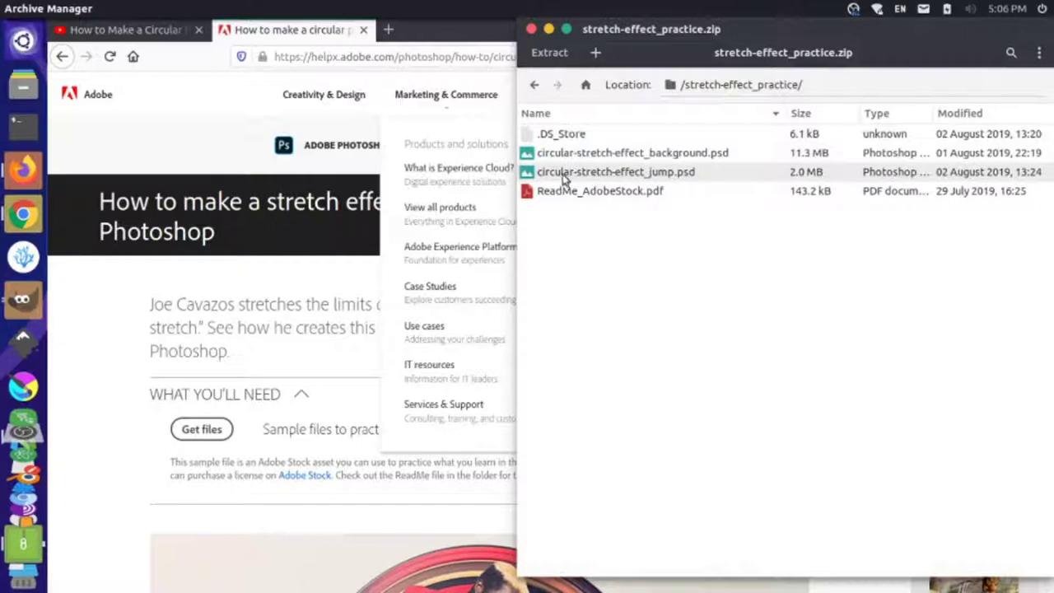
left_click(616, 179)
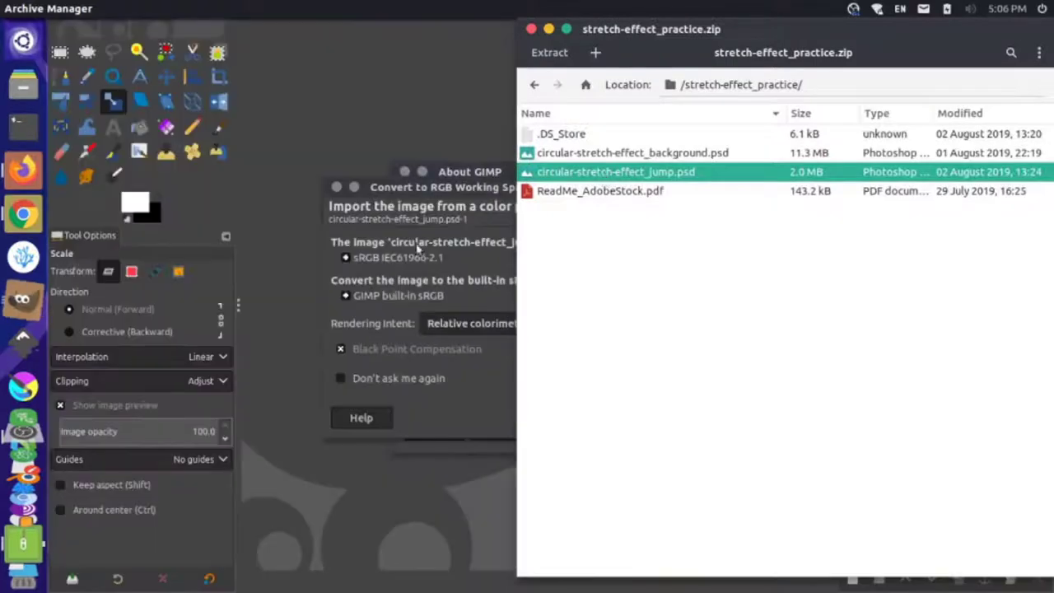
left_click(379, 117)
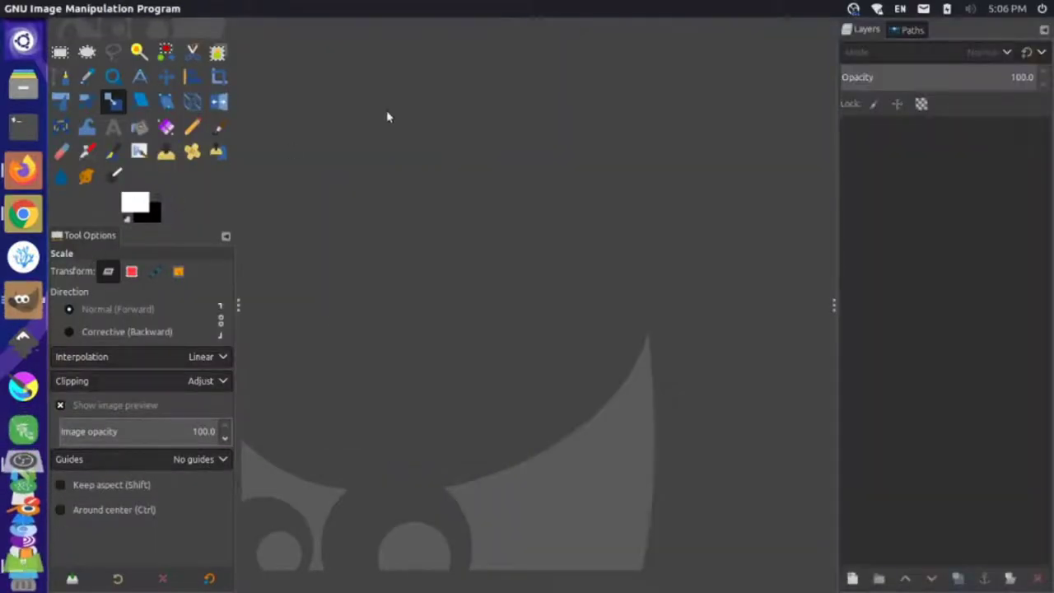
key("alt+Tab")
left_click(524, 318)
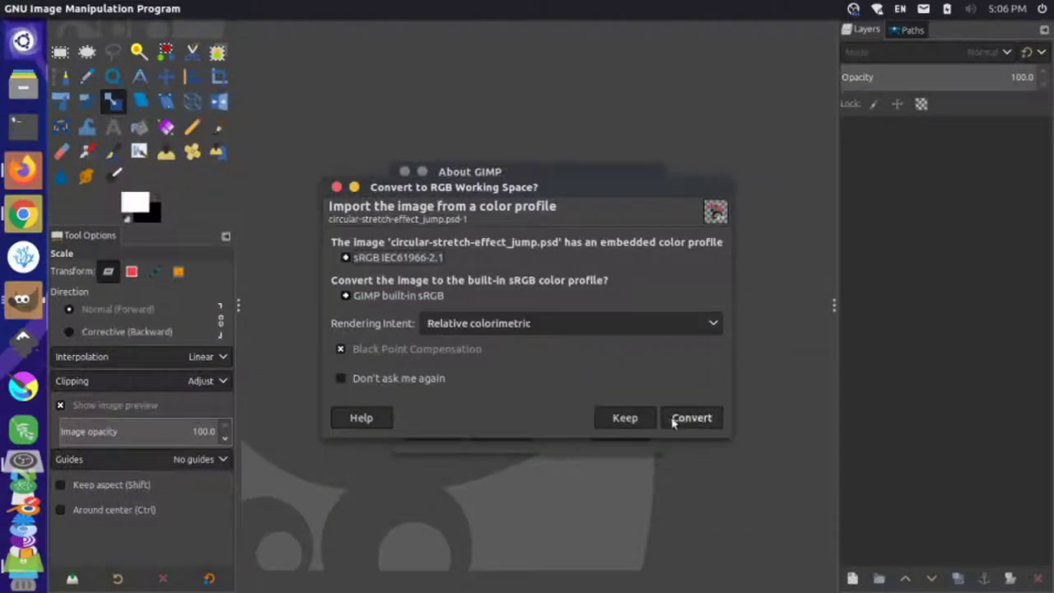
left_click(673, 419)
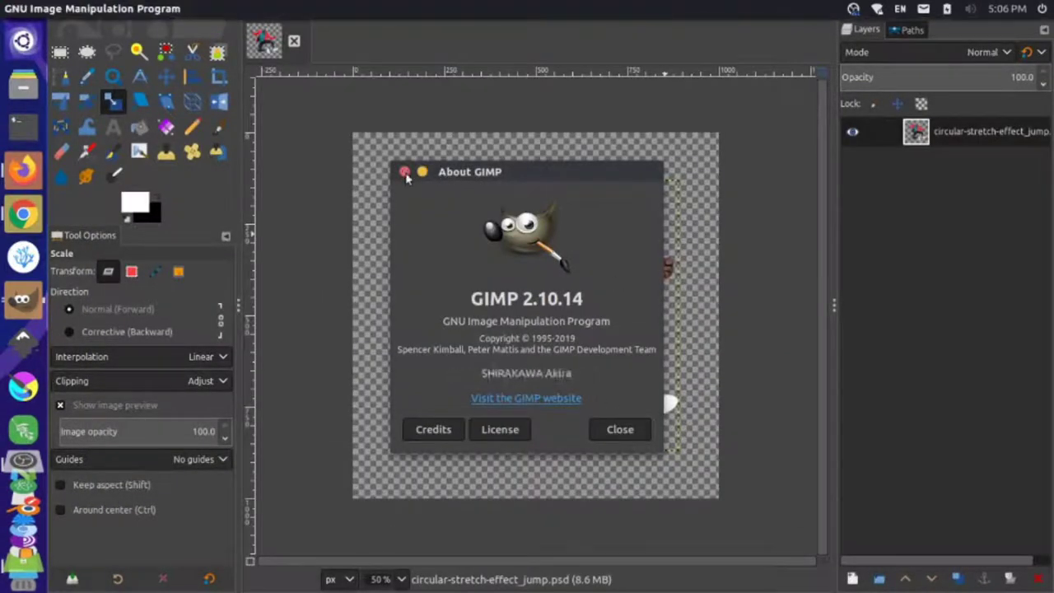
left_click(404, 171)
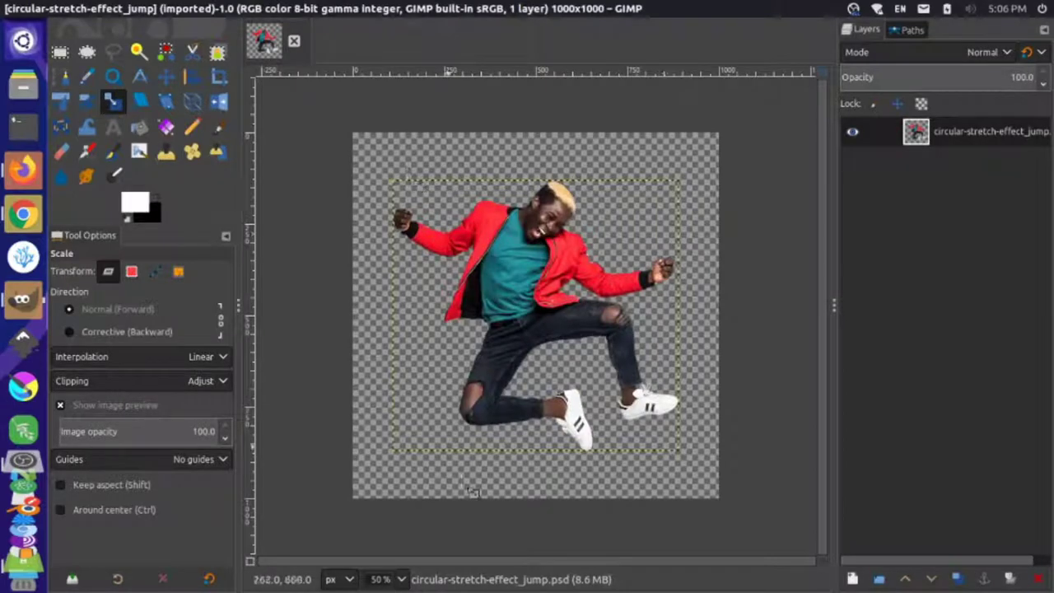
Draw a rectangular selection of about 559 × 18 px across the model's torso and outstretched arm, starting at about 300, 385
scroll(519, 344, "up", 3)
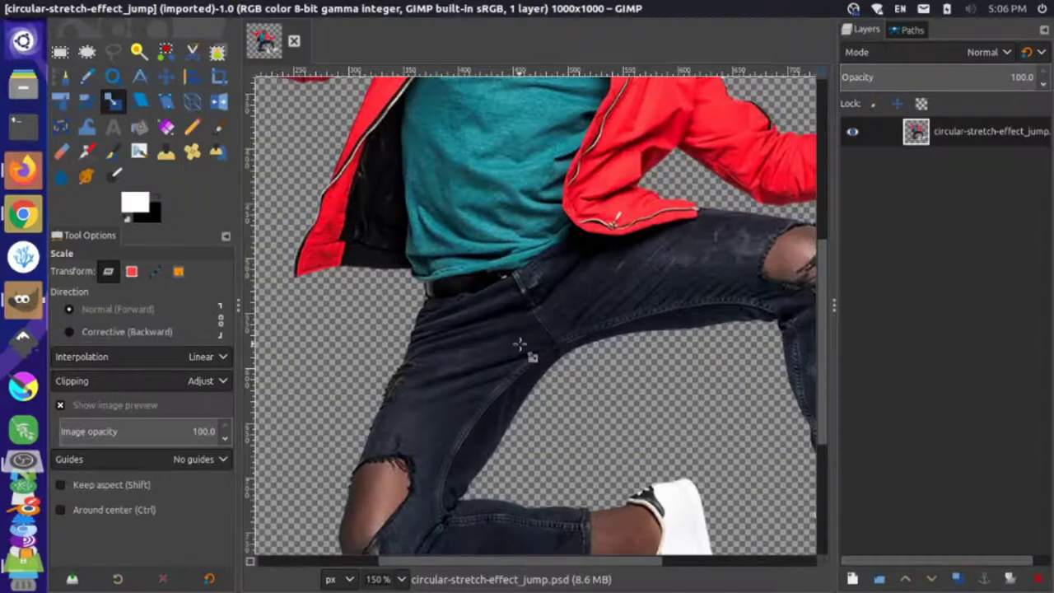
scroll(519, 344, "down", 2)
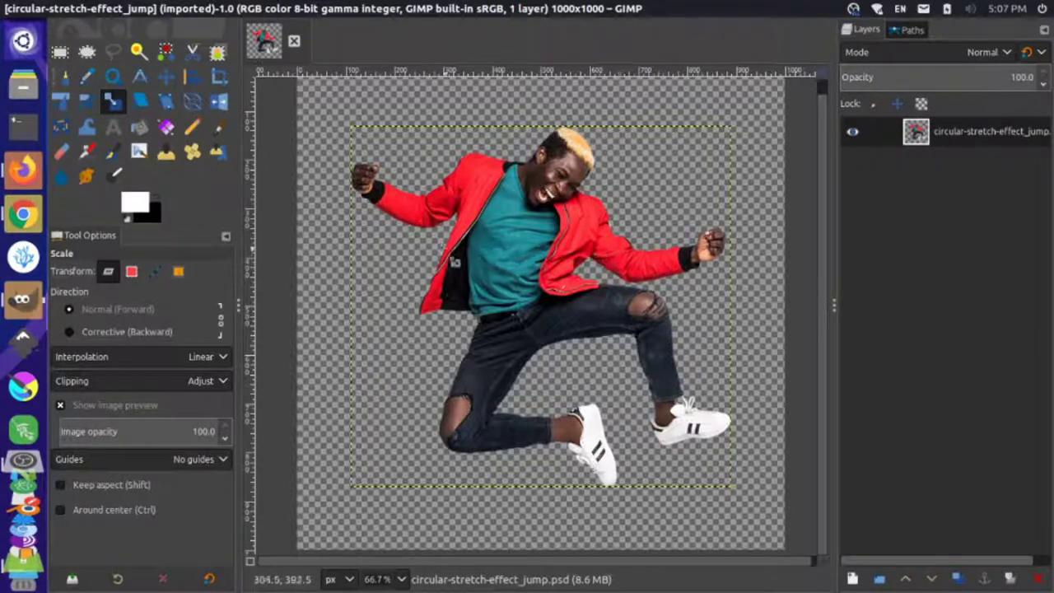
left_click(60, 51)
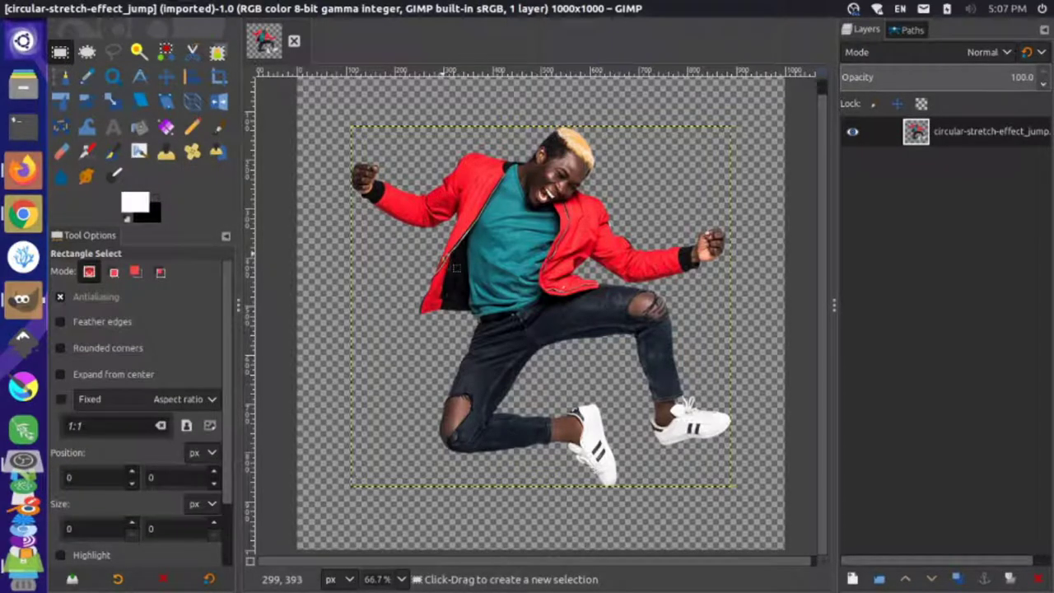
scroll(455, 268, "up", 2)
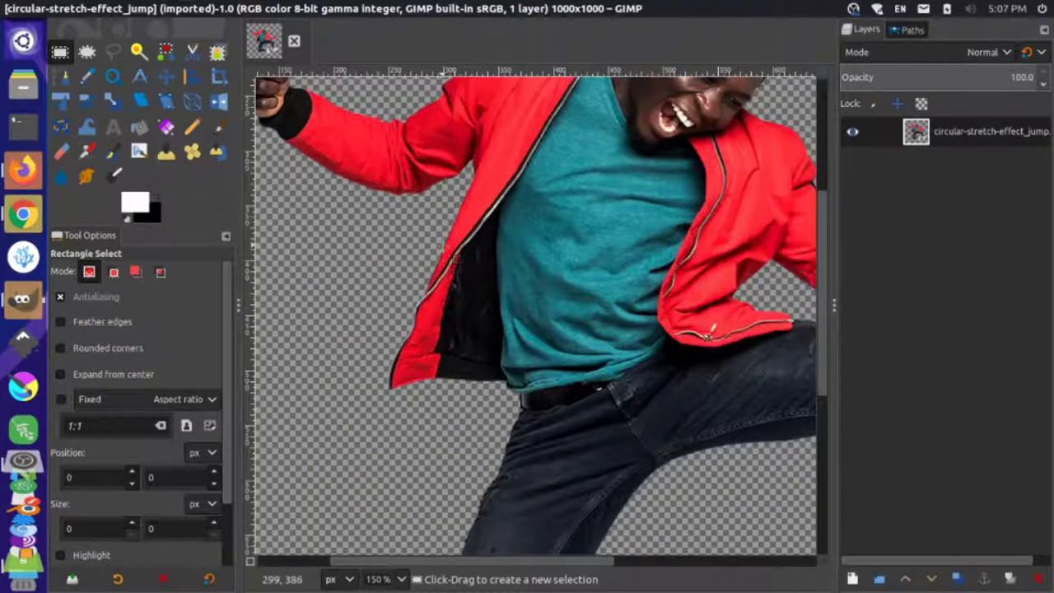
left_click_drag(443, 247, 802, 265)
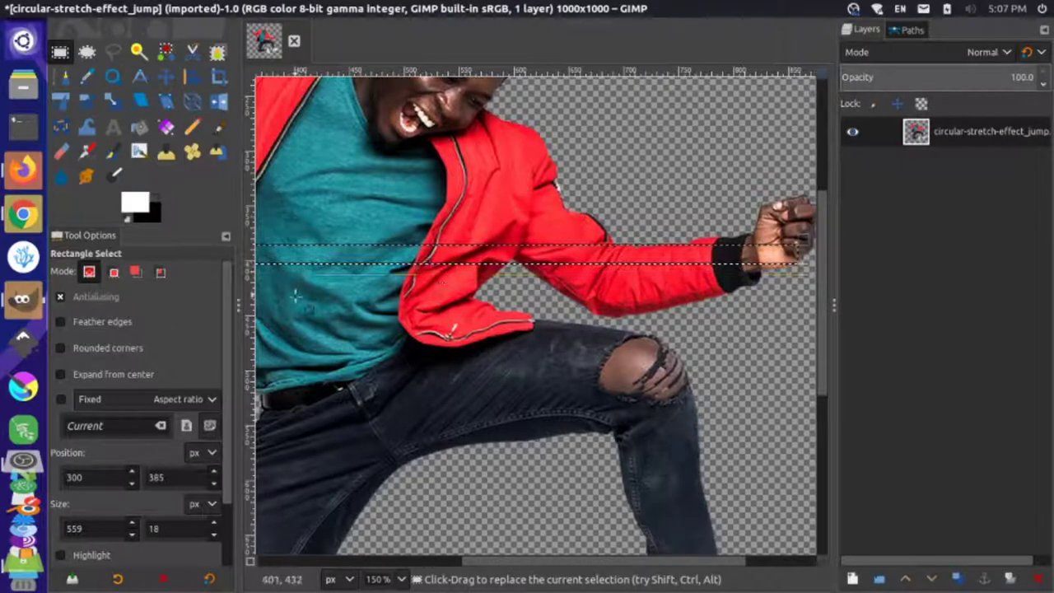
scroll(403, 317, "left", 3)
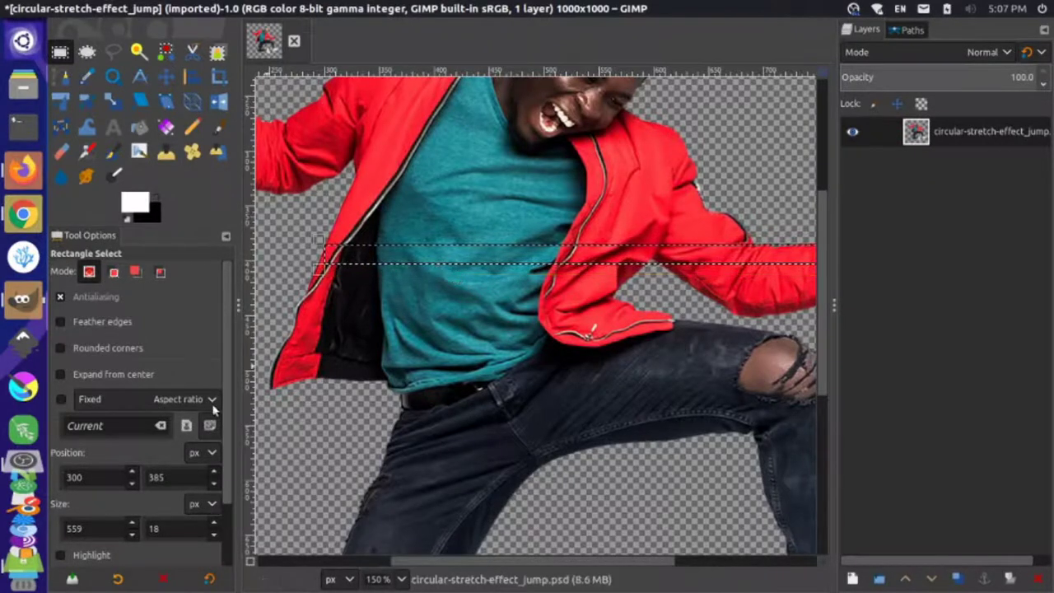
Set the rectangular selection's height to 1 px
left_click(161, 528)
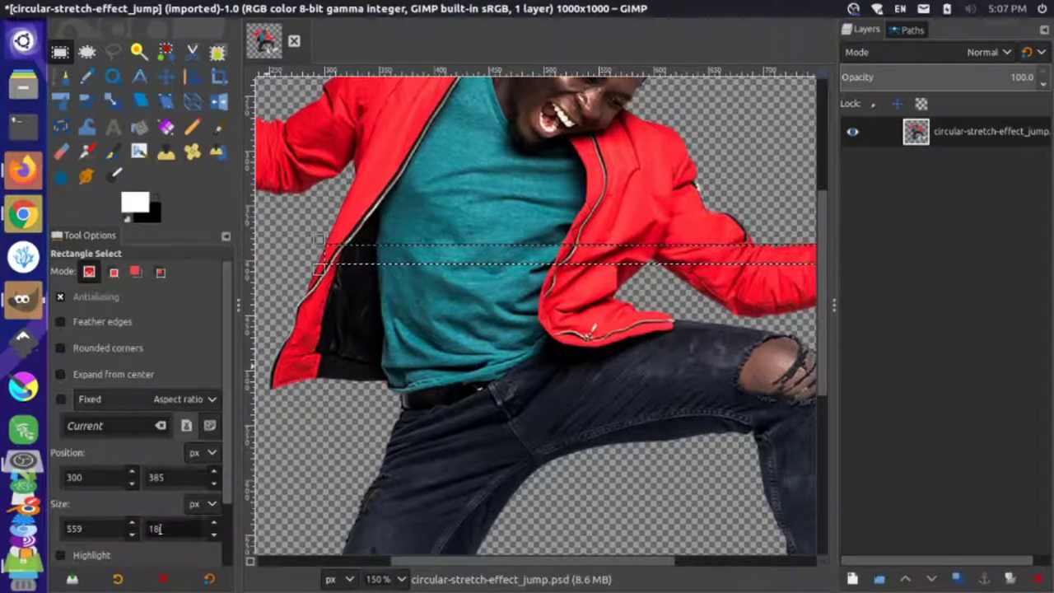
key("BackSpace")
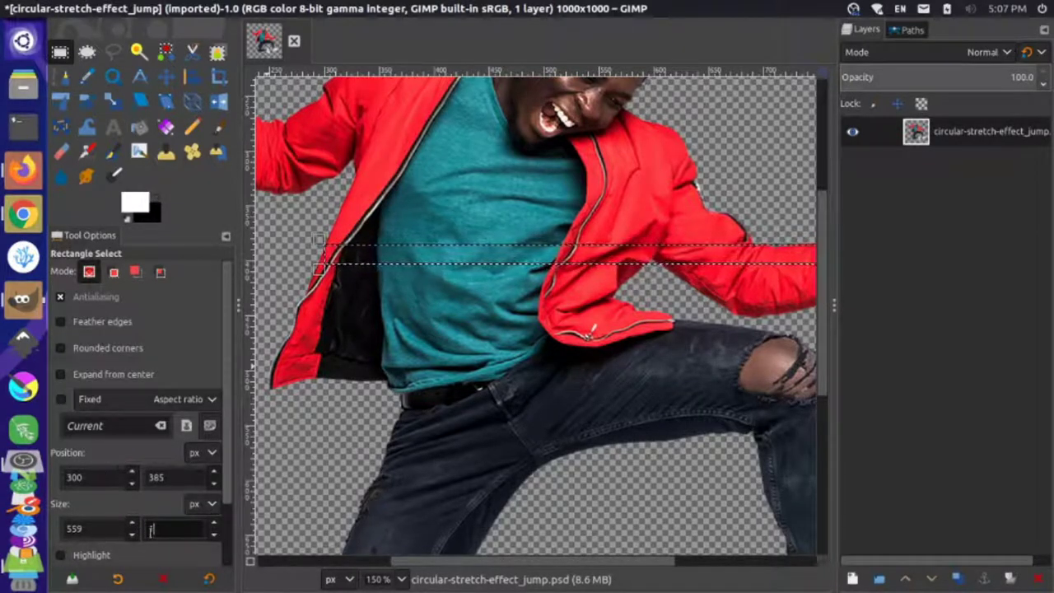
key("Return")
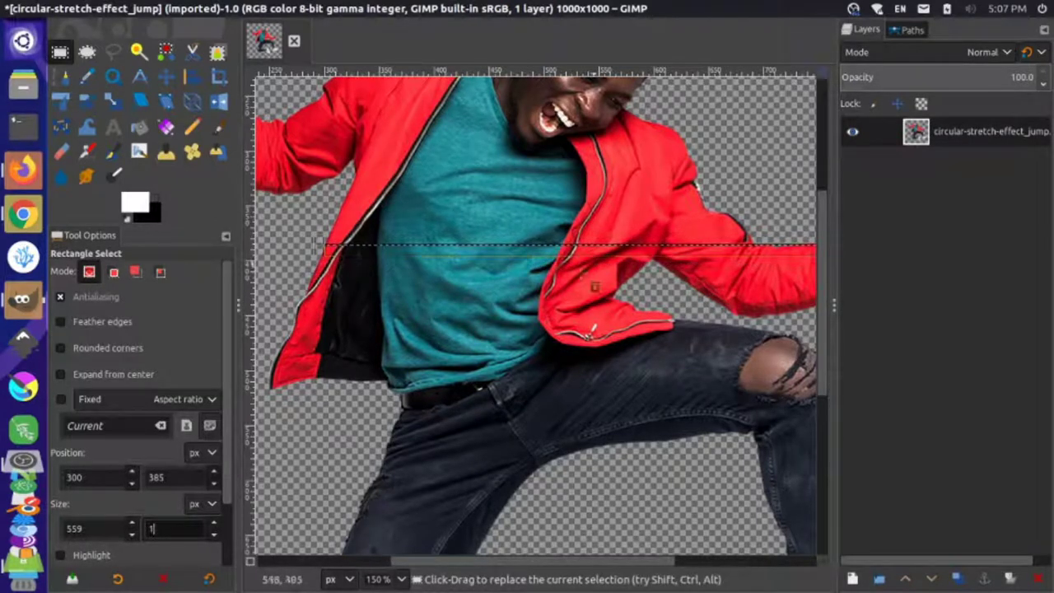
Move the one-pixel-high selection down over the shirt and jacket to position 299, 393
scroll(504, 290, "right", 3)
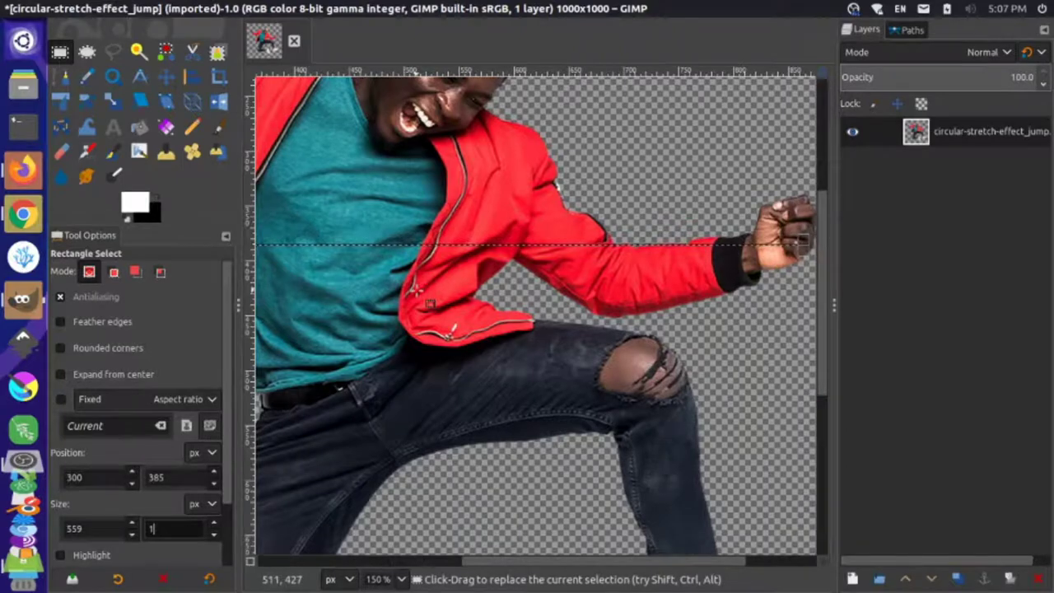
scroll(430, 304, "left", 8)
scroll(430, 304, "right", 6)
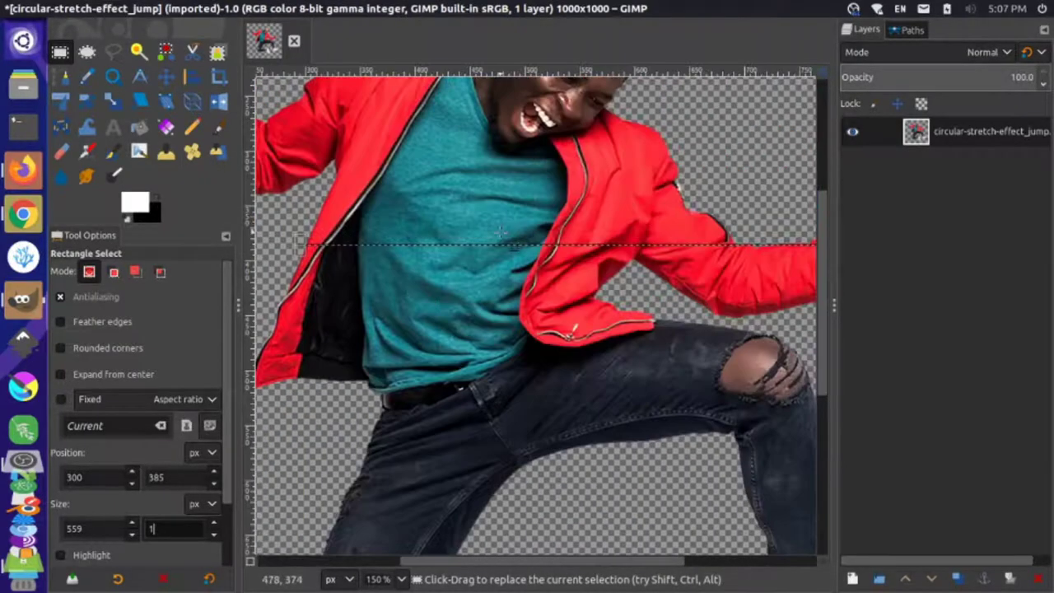
scroll(498, 244, "up", 7)
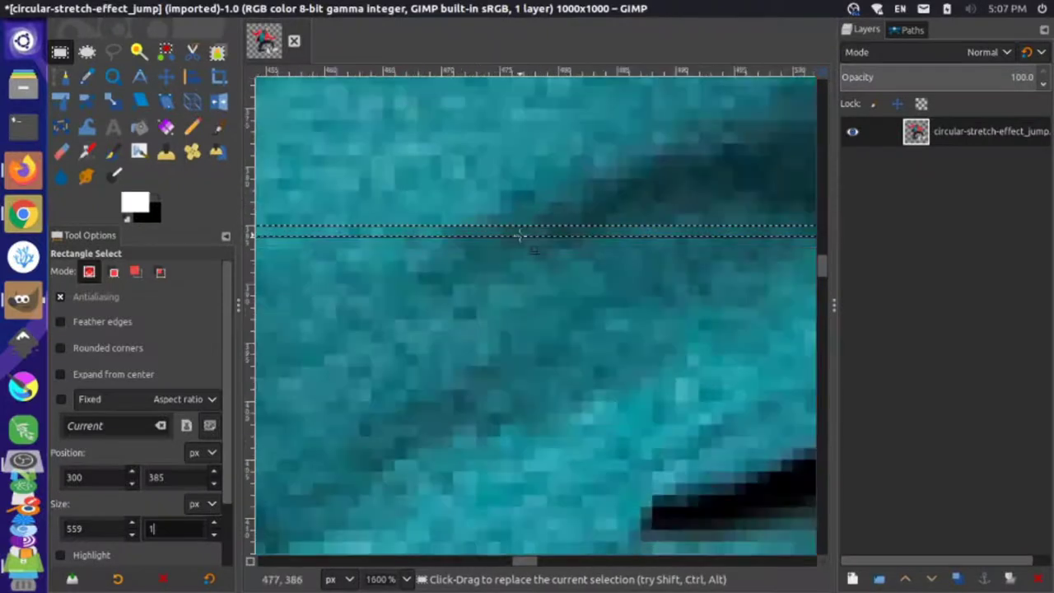
left_click_drag(510, 233, 513, 289)
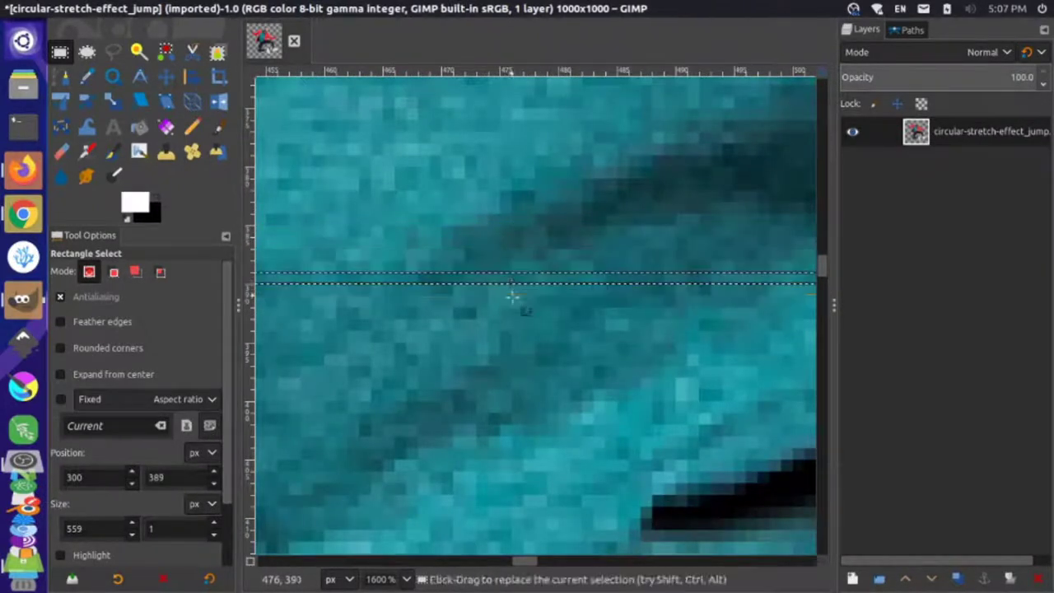
scroll(527, 297, "right", 10)
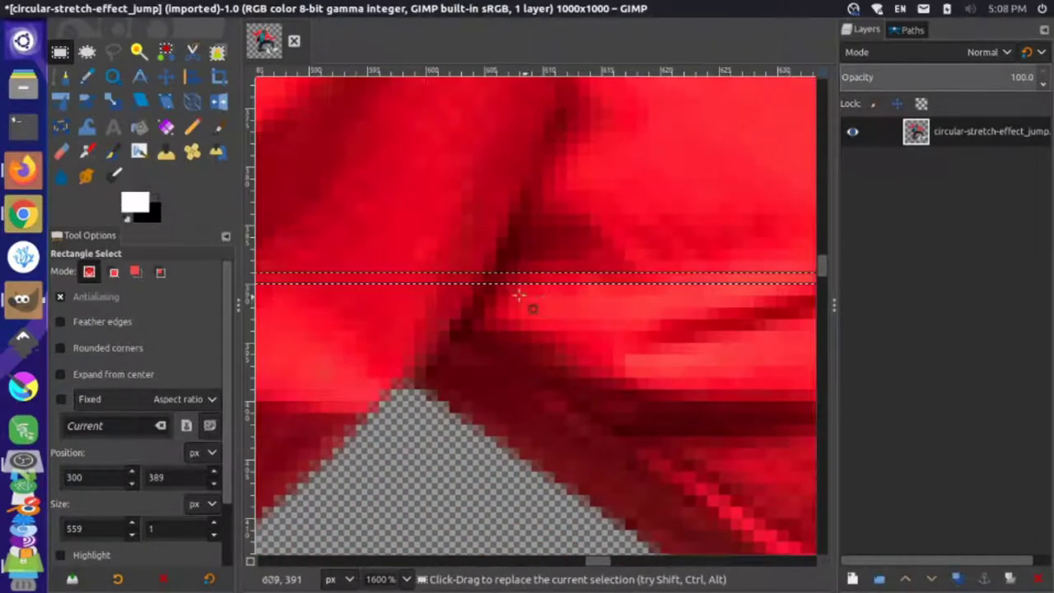
left_click_drag(478, 278, 466, 325)
Examine which pixels the thin selection covers along the sleeve and out to its end at the hand
scroll(647, 360, "right", 5)
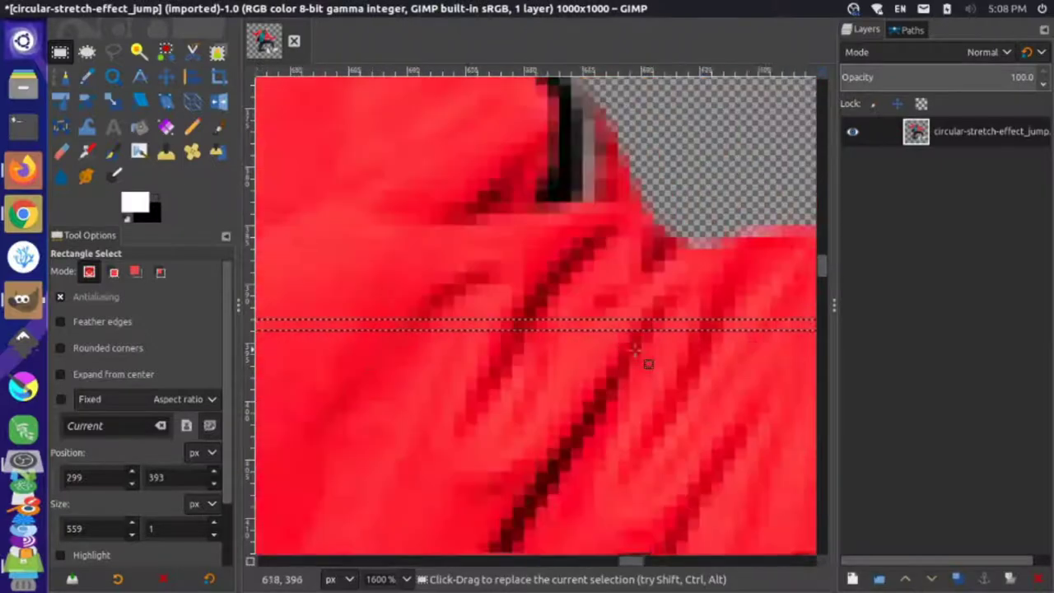
scroll(634, 350, "right", 5)
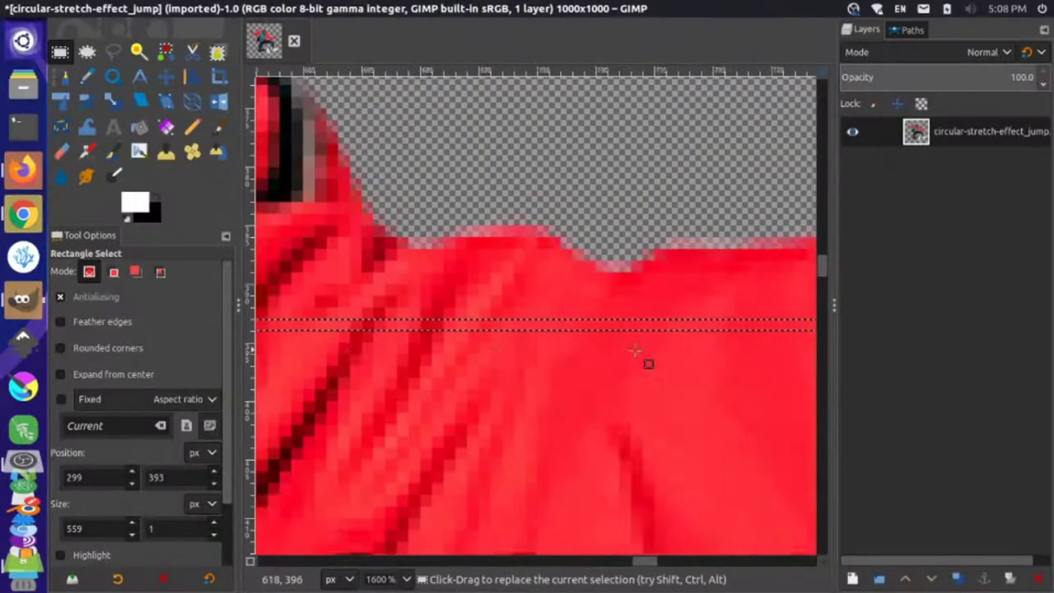
scroll(635, 350, "down", 2)
scroll(635, 350, "right", 10)
scroll(647, 360, "right", 5)
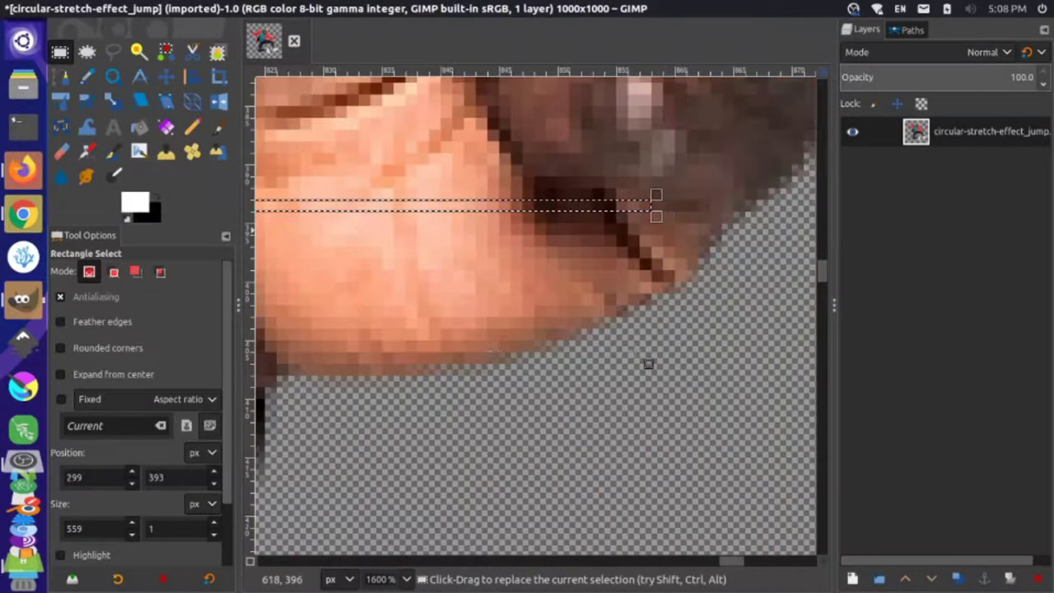
scroll(576, 346, "down", 3)
scroll(564, 332, "up", 4)
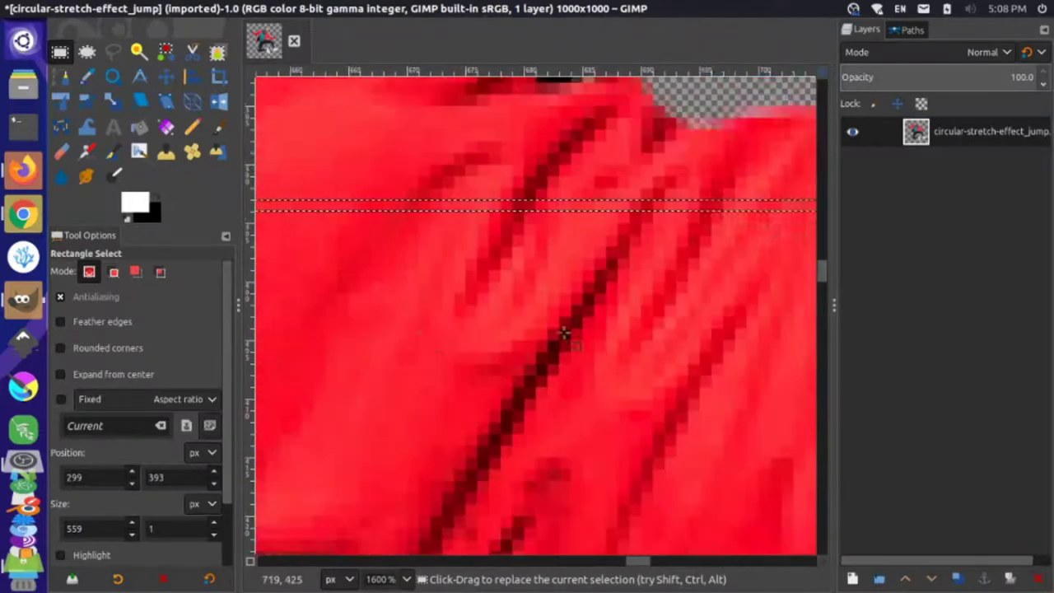
Move the thin selection's starting edge inward onto the red jacket at X position 302, making the selection 557 px wide
scroll(564, 332, "left", 15)
scroll(564, 332, "left", 15)
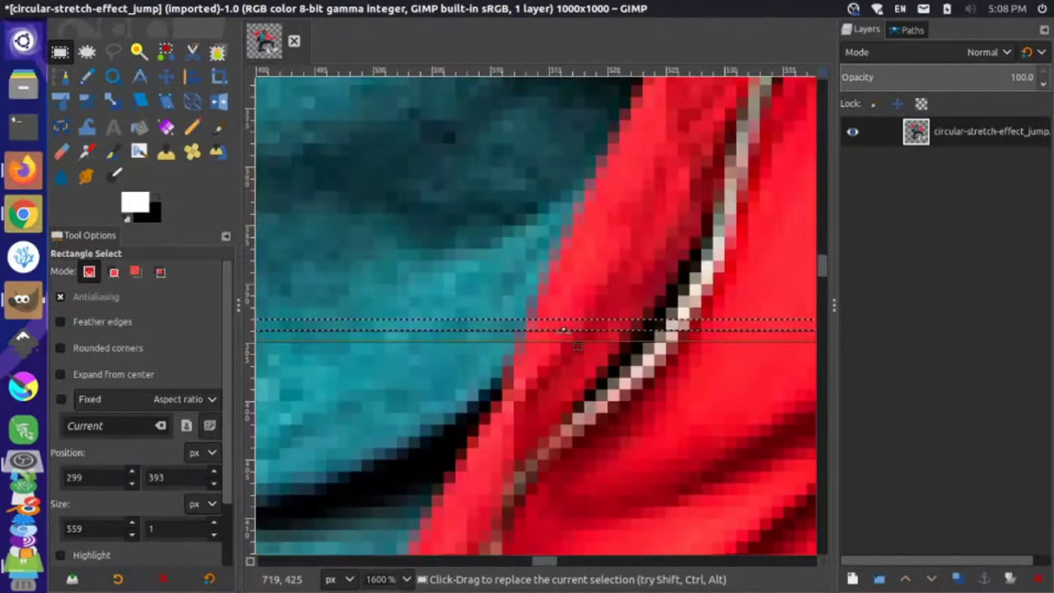
scroll(565, 332, "up", 3)
scroll(566, 332, "left", 5)
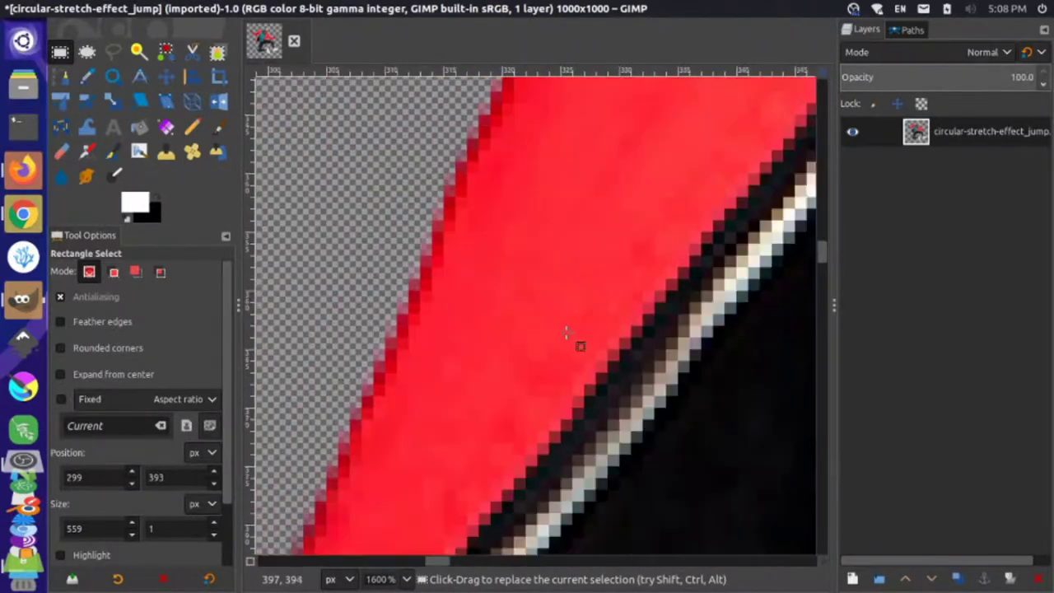
scroll(566, 332, "down", 3)
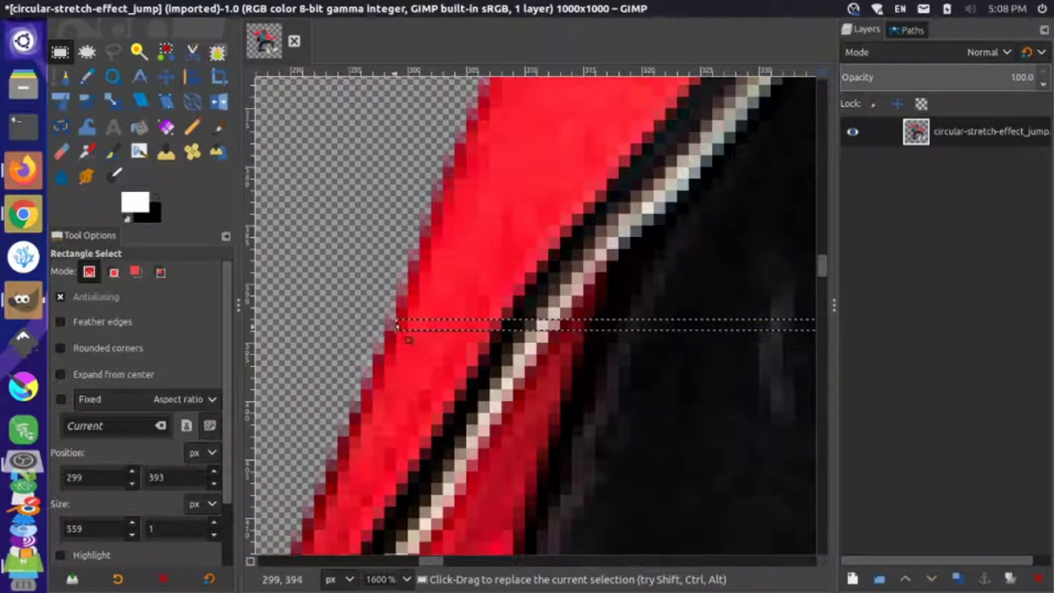
left_click_drag(390, 325, 423, 324)
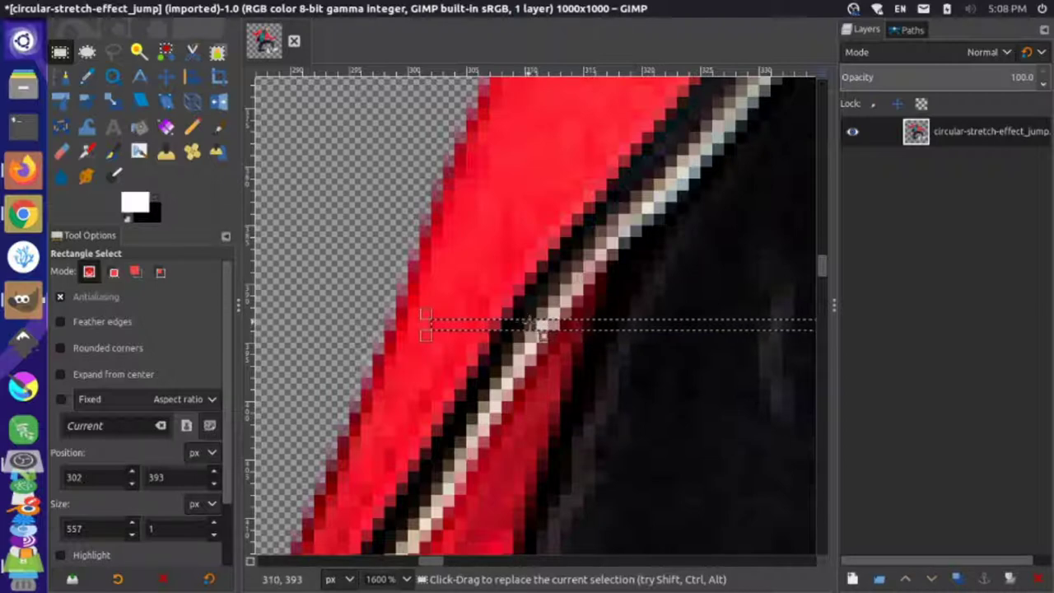
Copy the selected pixel row, paste it as a new layer, and hide the original image layer
key("ctrl")
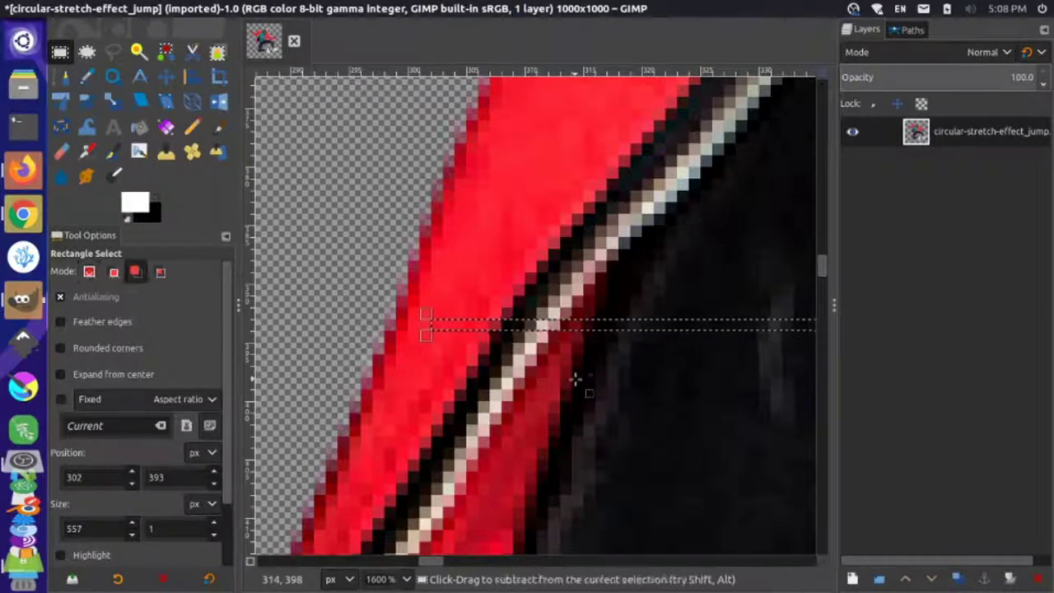
key("ctrl+c")
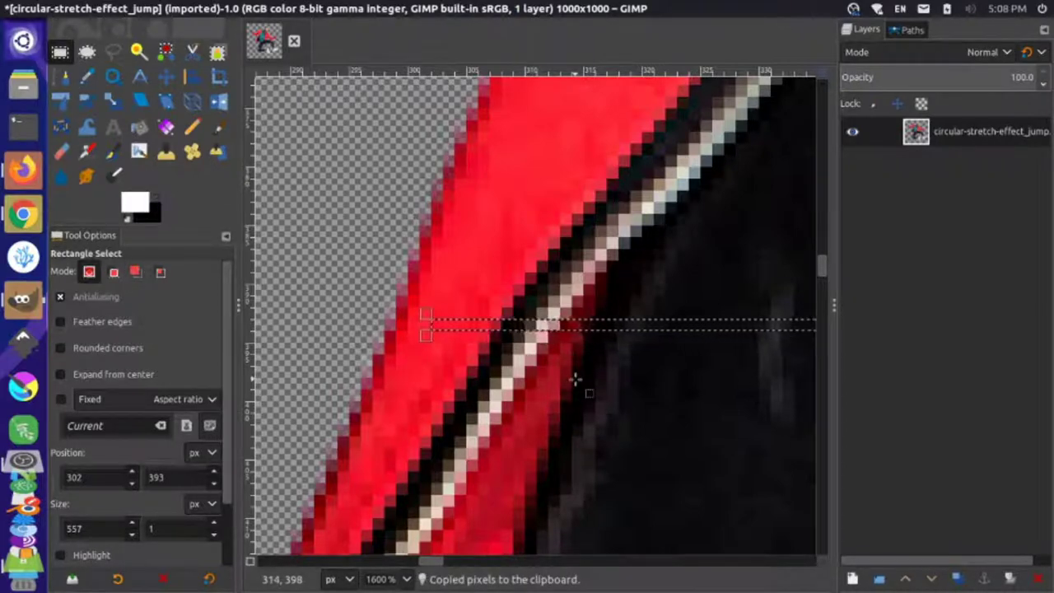
key("ctrl+v")
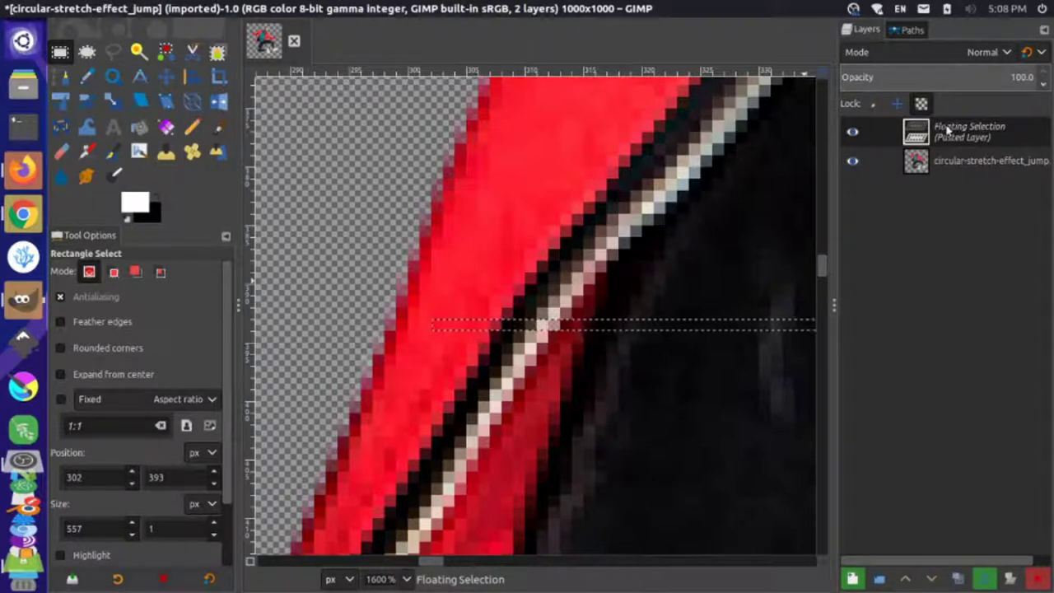
right_click(947, 129)
left_click(902, 122)
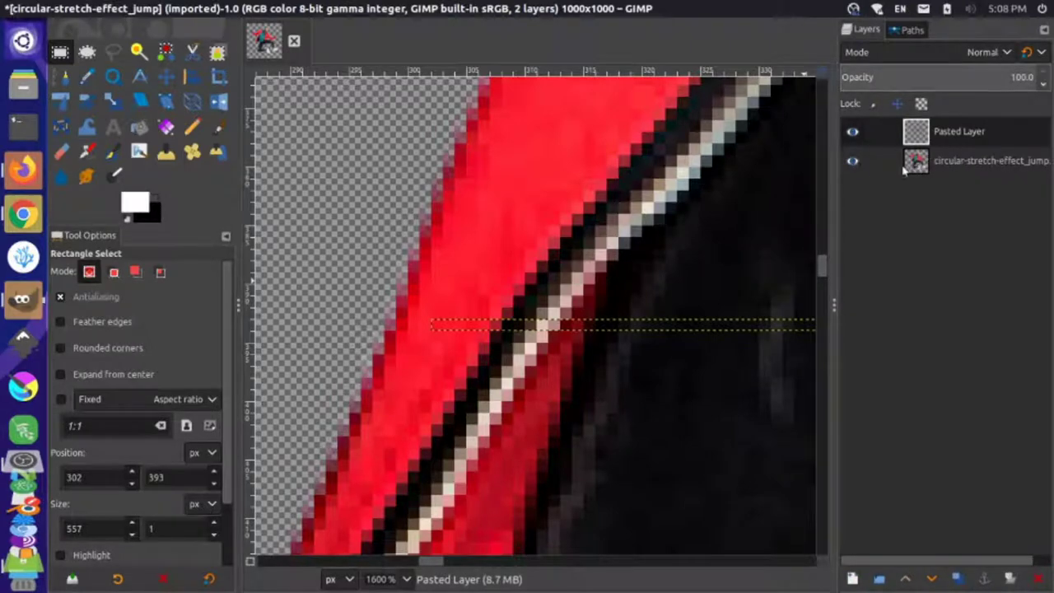
scroll(775, 195, "down", 4)
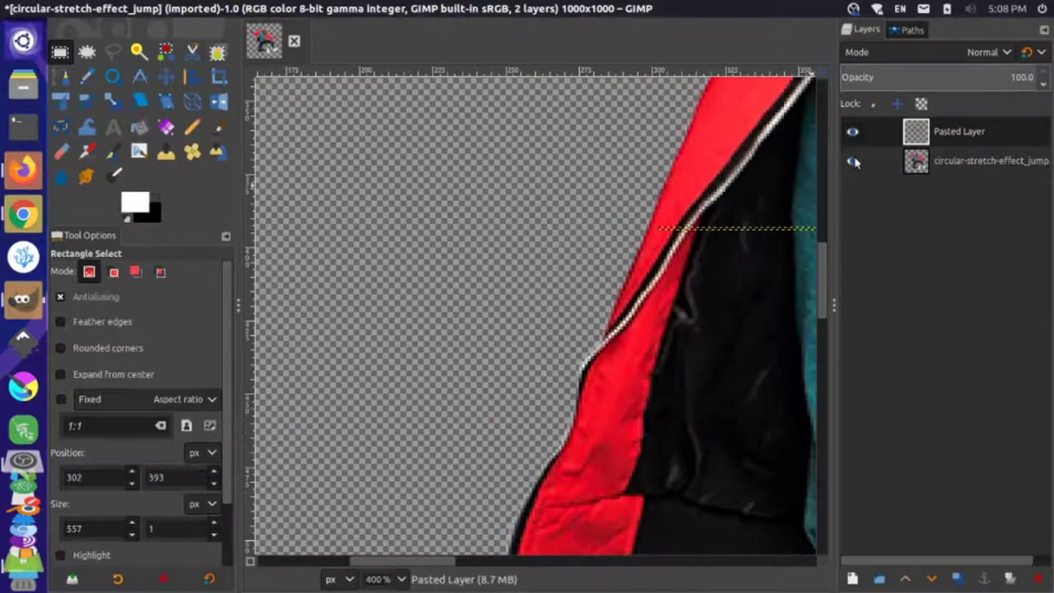
left_click(852, 161)
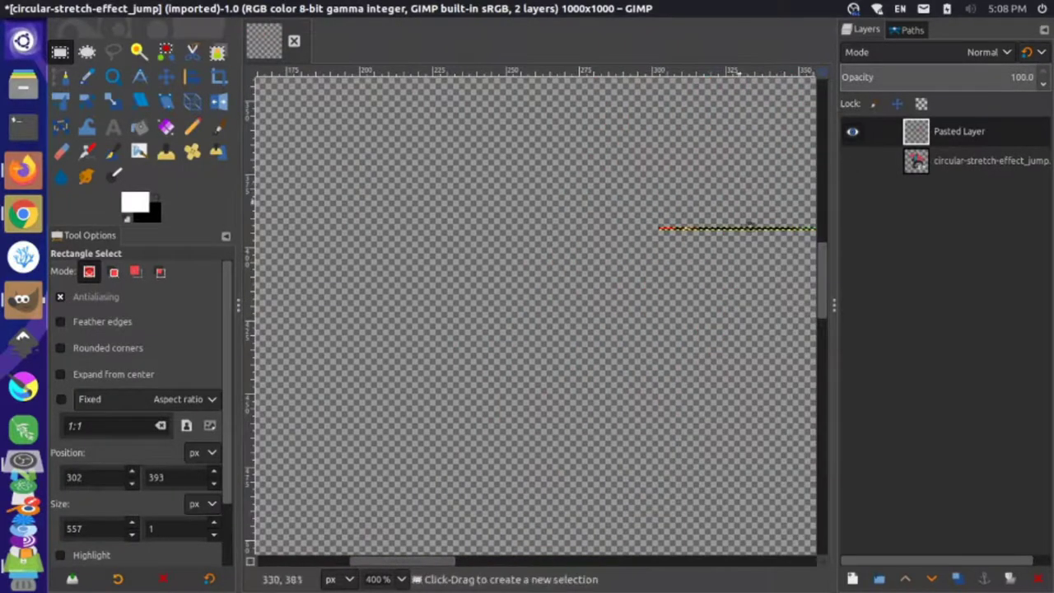
Examine the colours along the isolated one-pixel-high strip on the pasted layer
scroll(729, 242, "right", 6)
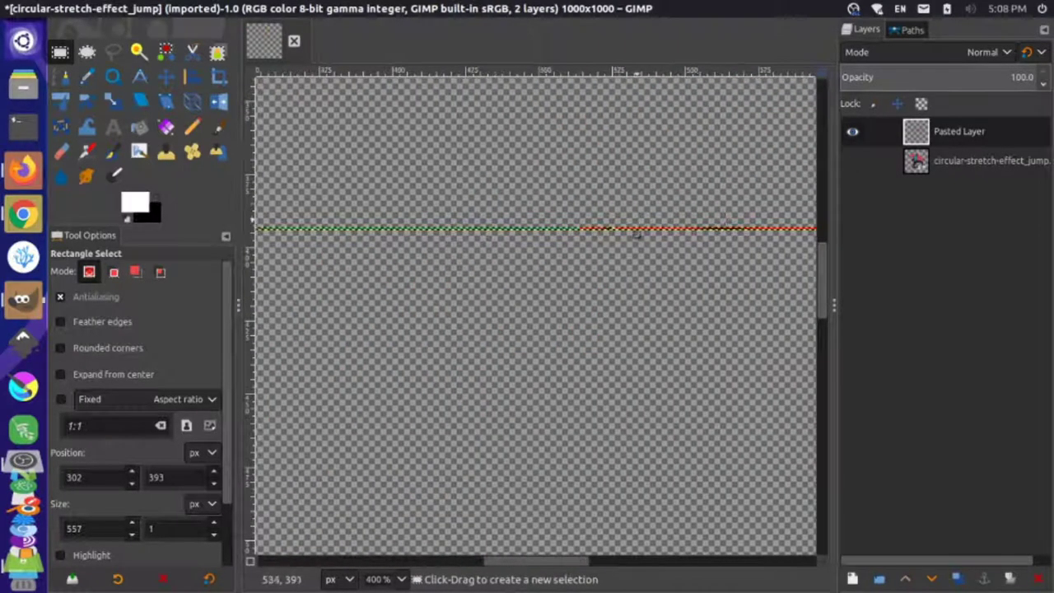
scroll(588, 244, "up", 5)
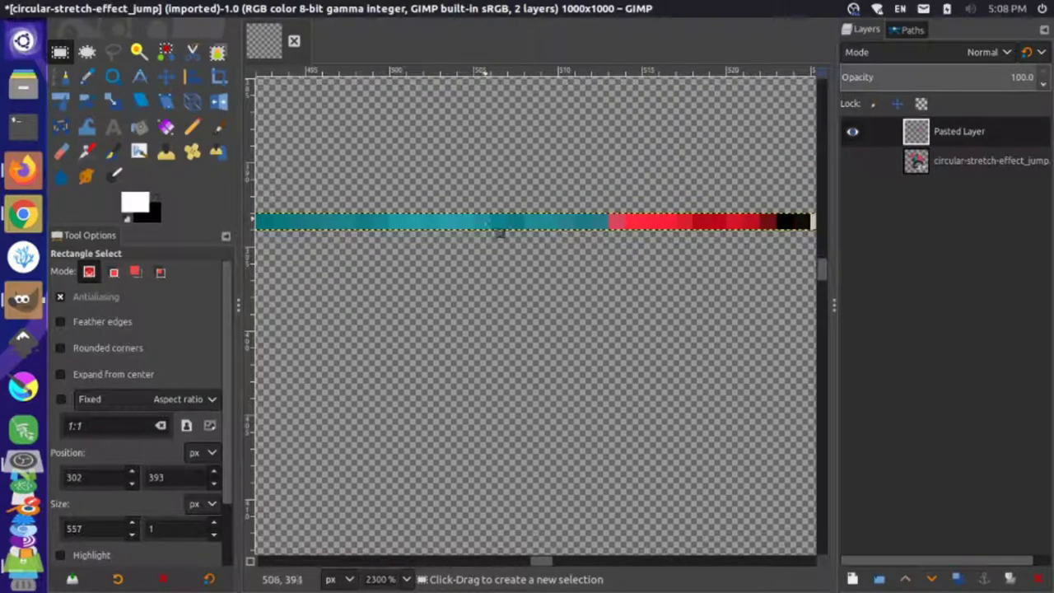
scroll(494, 224, "left", 5)
scroll(486, 222, "left", 8)
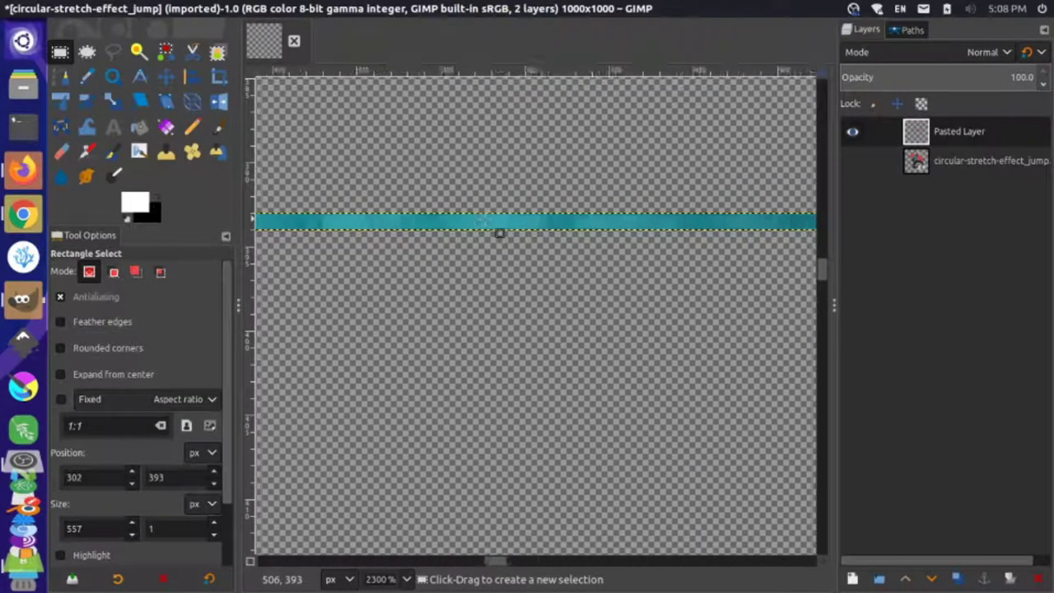
scroll(486, 220, "left", 5)
scroll(486, 220, "up", 3)
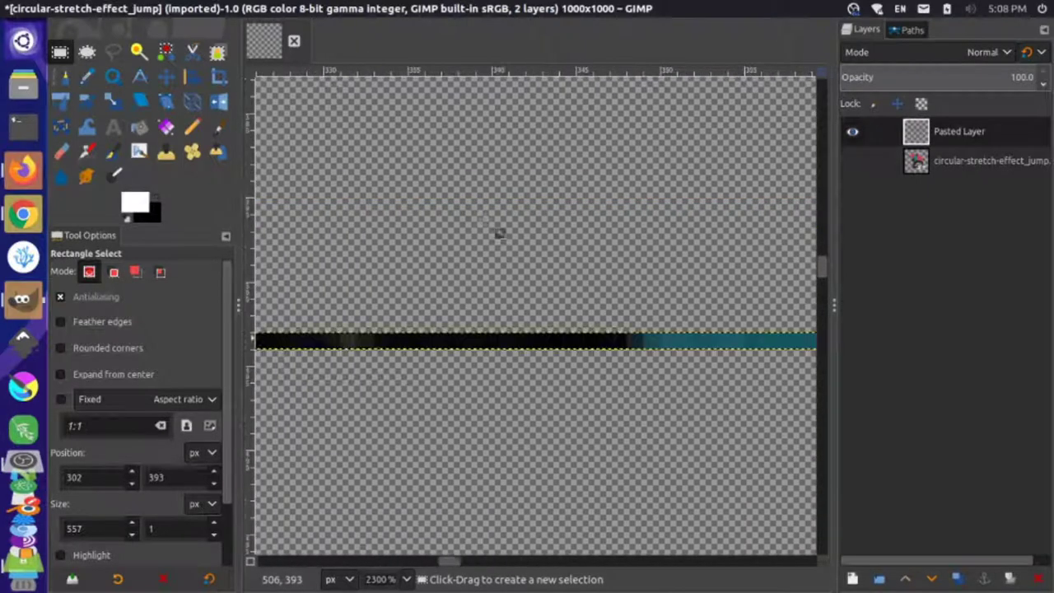
scroll(500, 233, "down", 5)
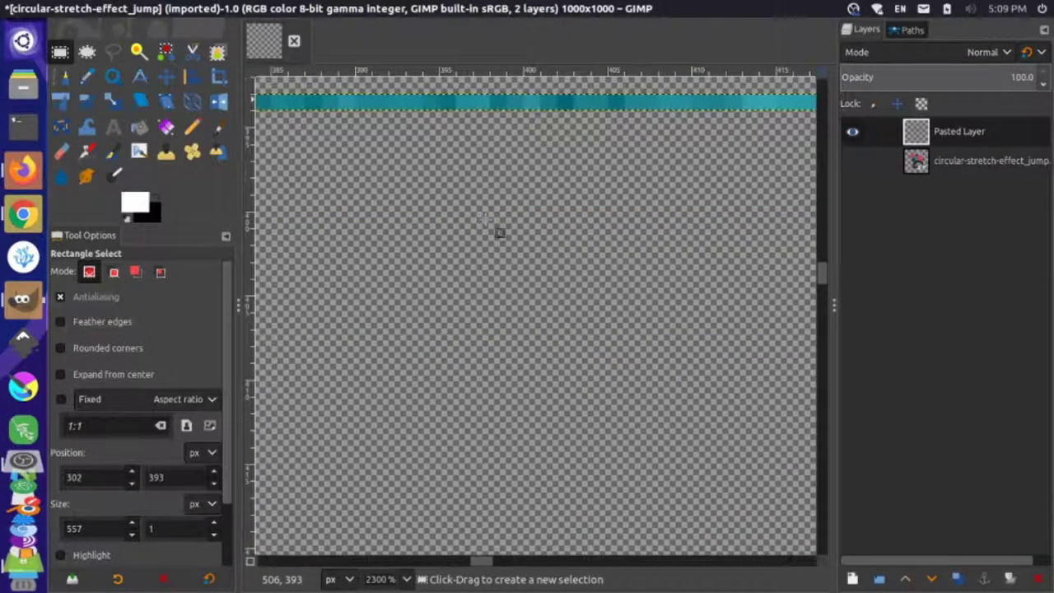
scroll(498, 229, "up", 3)
scroll(498, 227, "down", 4)
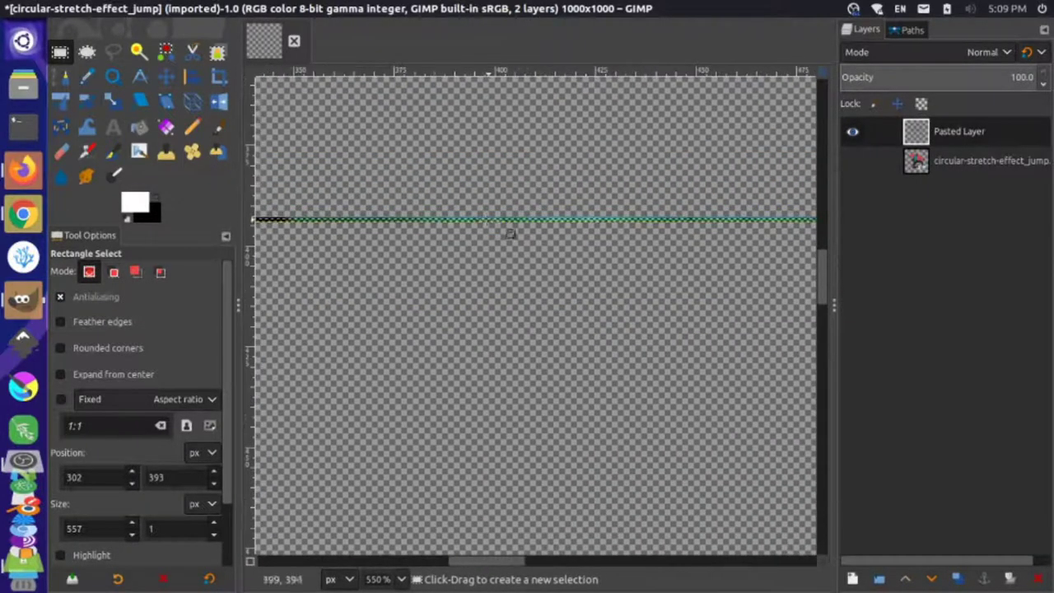
scroll(448, 260, "up", 3)
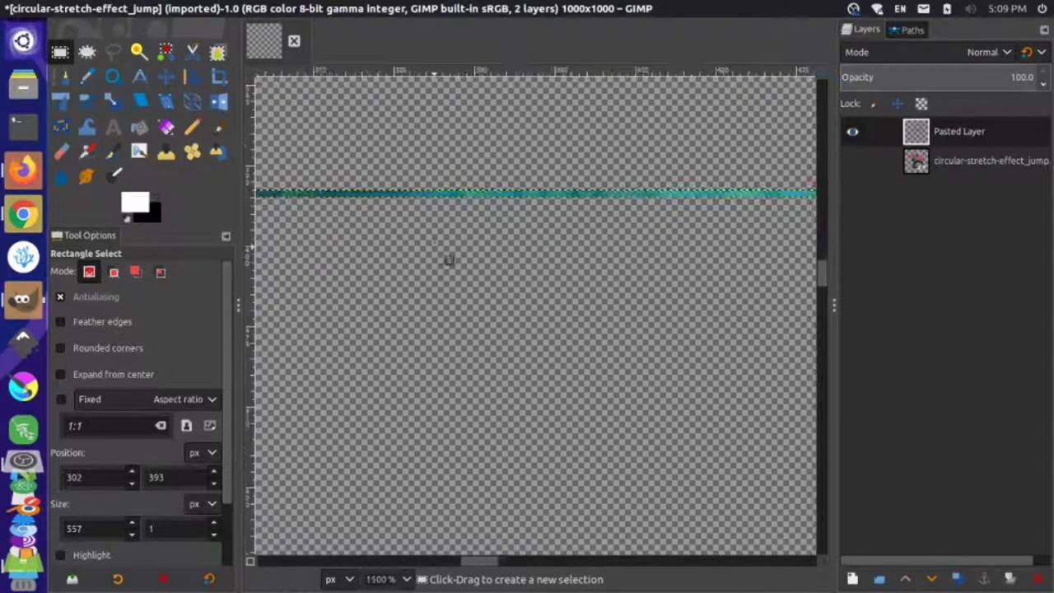
scroll(449, 260, "up", 1)
scroll(437, 214, "up", 3)
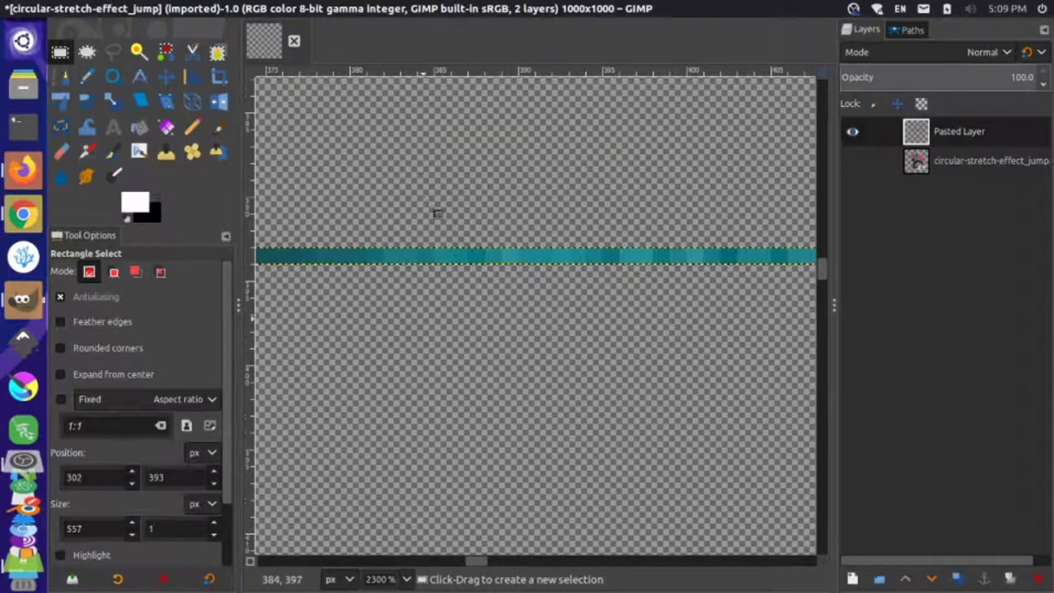
Rotate the pasted strip layer by 90 degrees with the interpolation set to None
left_click(87, 105)
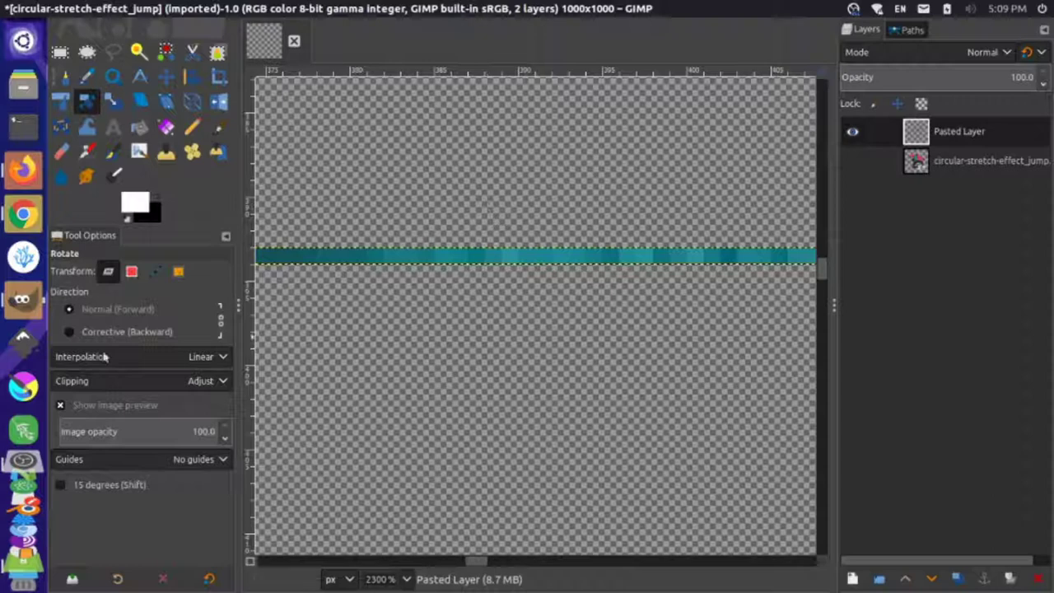
left_click(222, 357)
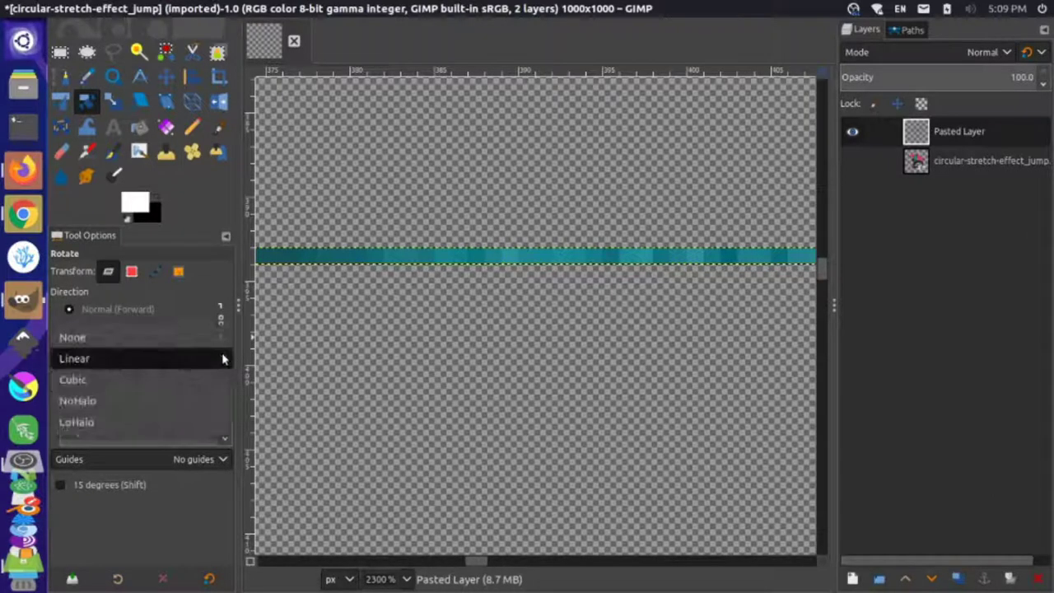
left_click(136, 341)
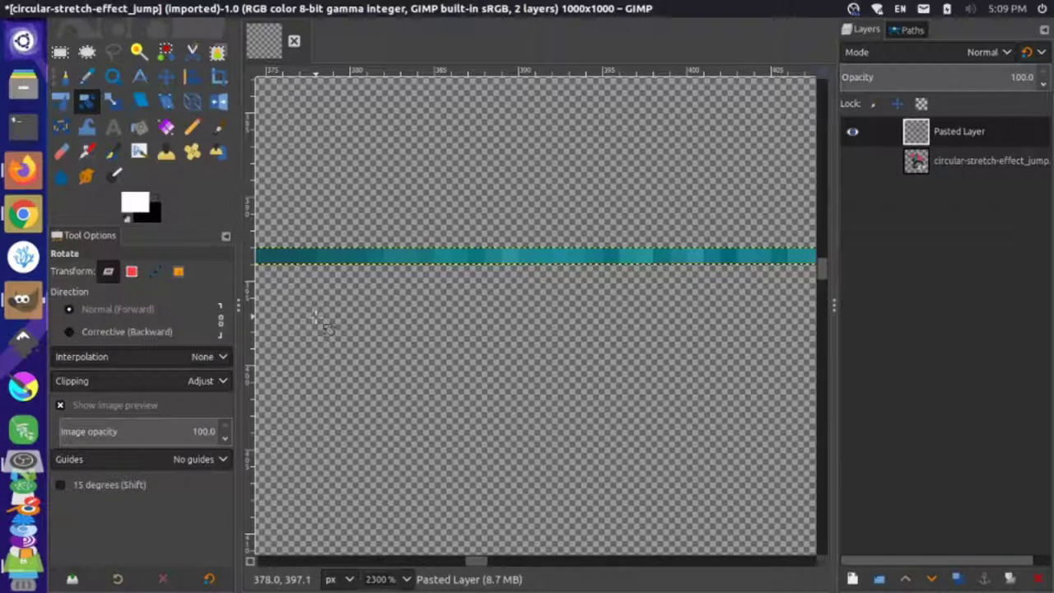
scroll(423, 293, "down", 6)
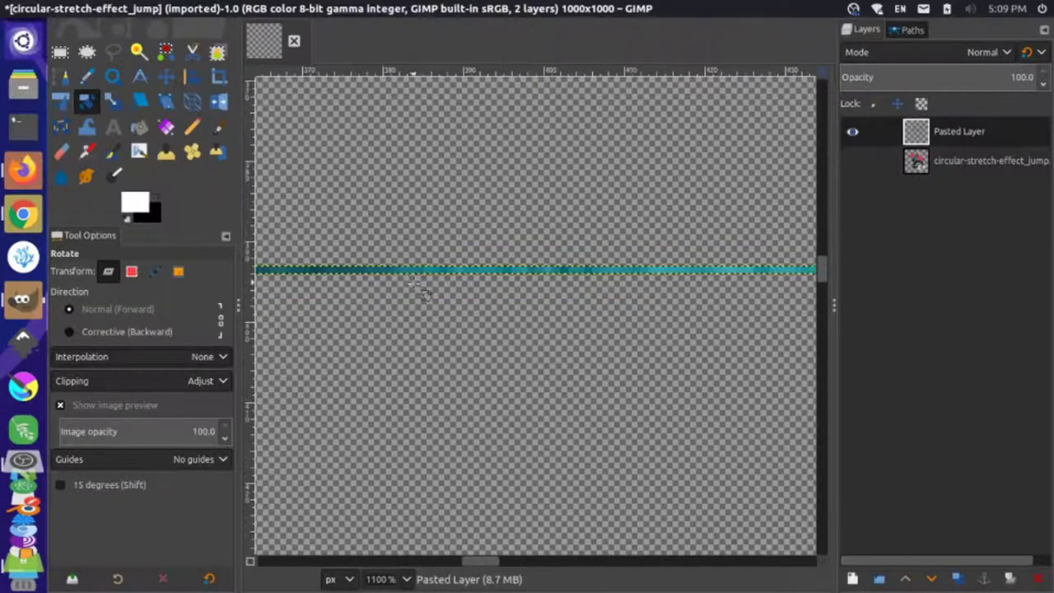
left_click(457, 283)
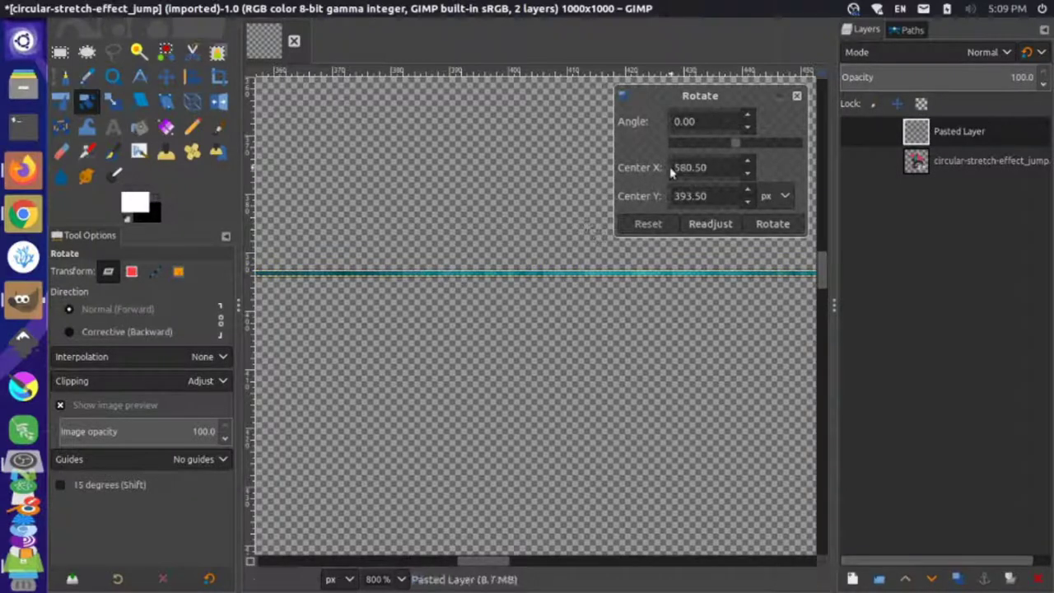
double_click(699, 122)
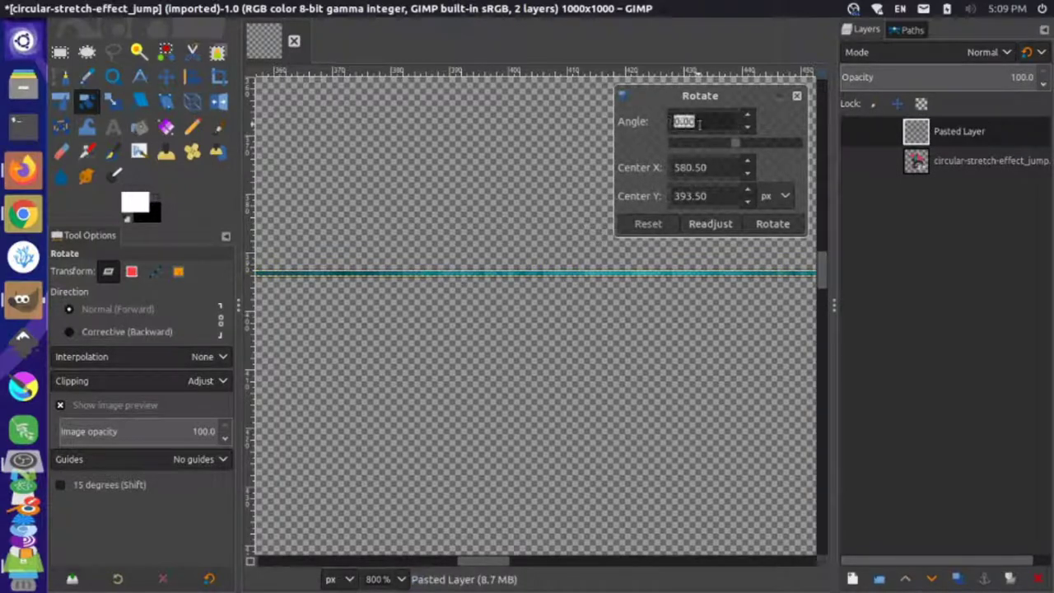
type("90")
left_click(770, 224)
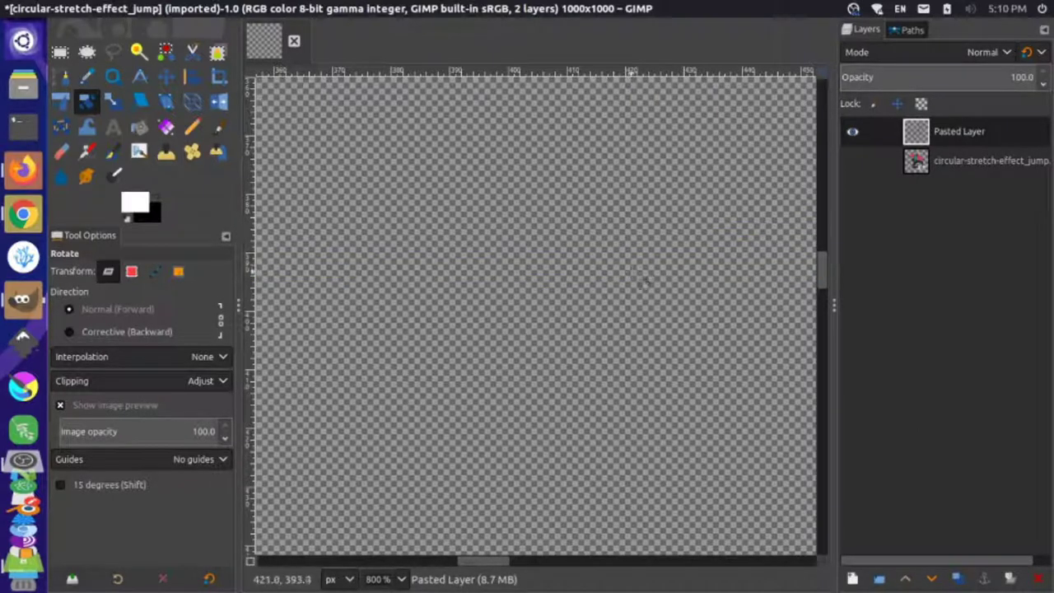
Examine the rotated vertical strip to check that its pixels stay crisp along its length
key("1")
scroll(650, 276, "up", 1)
scroll(650, 275, "right", 5)
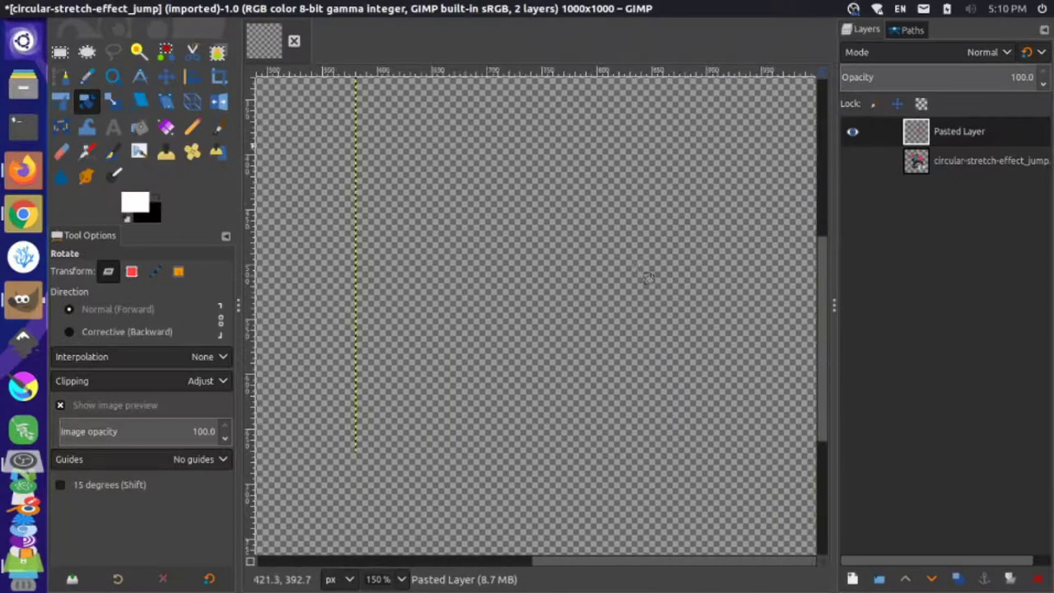
scroll(459, 276, "left", 4)
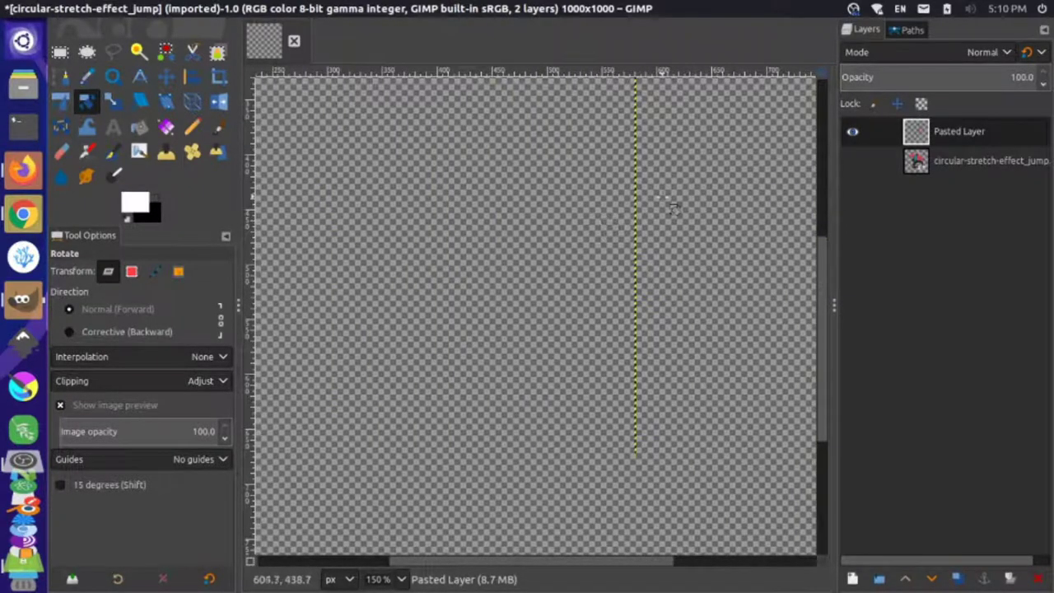
scroll(673, 213, "up", 6)
scroll(548, 196, "up", 1)
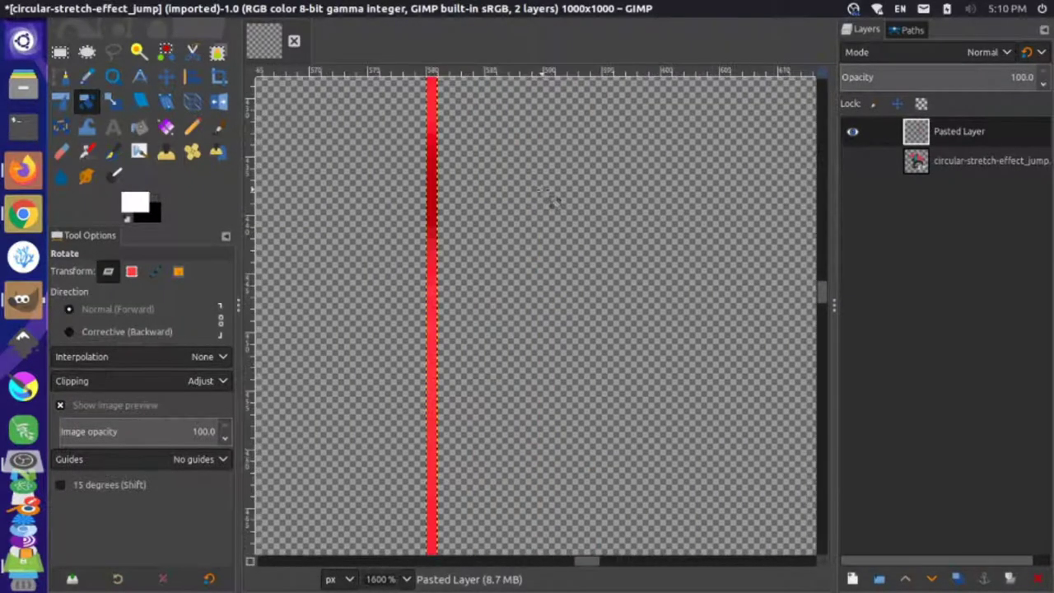
scroll(451, 199, "up", 2)
scroll(451, 198, "up", 10)
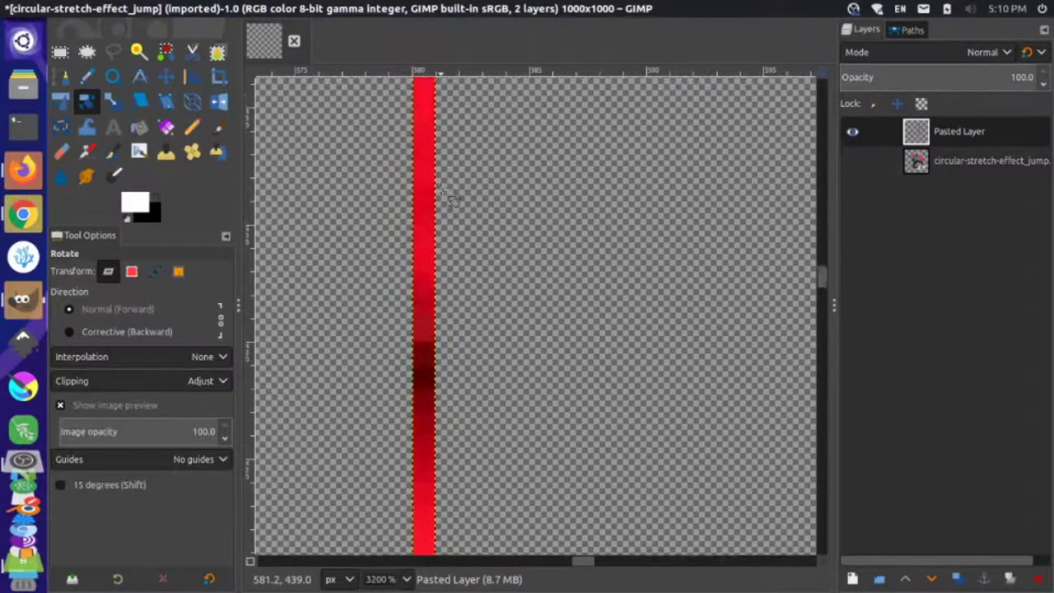
scroll(451, 199, "left", 3)
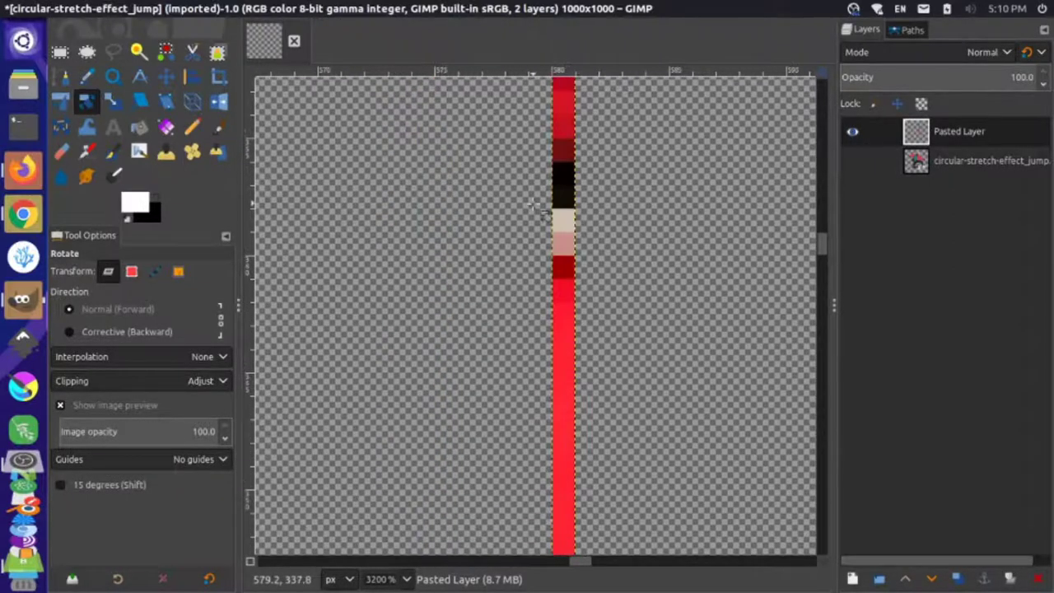
scroll(540, 209, "up", 10)
scroll(541, 209, "down", 3)
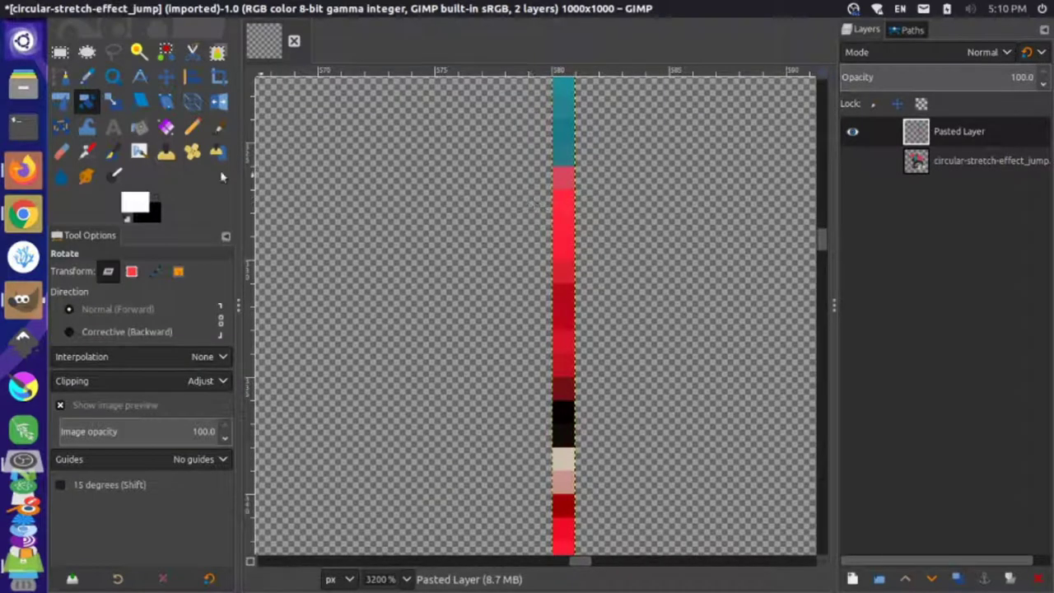
Set the Scale tool's interpolation to None and start scaling the vertical pixel strip with width and height unlinked
left_click(112, 101)
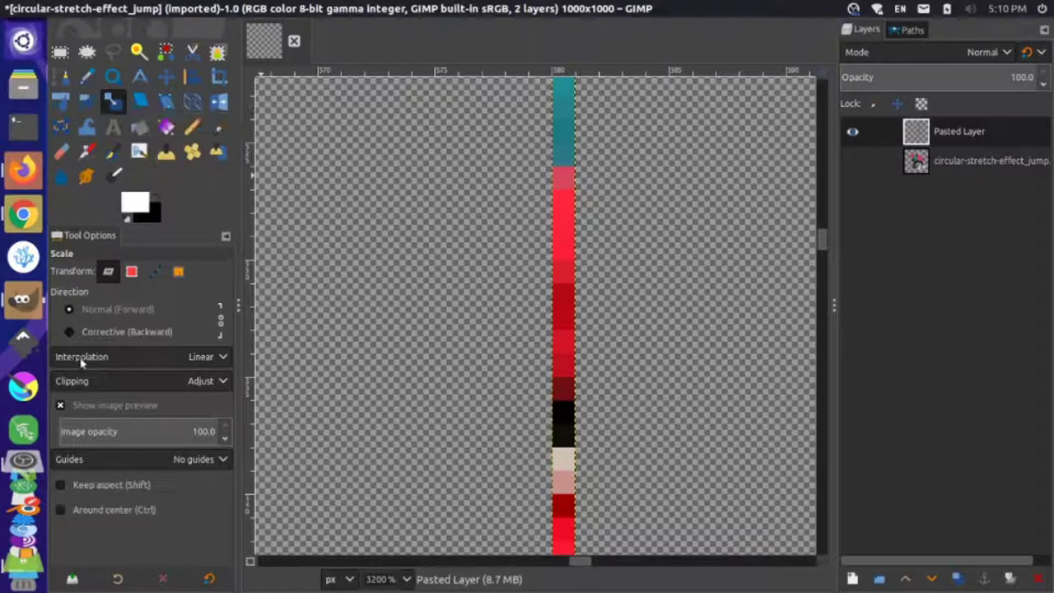
left_click(210, 366)
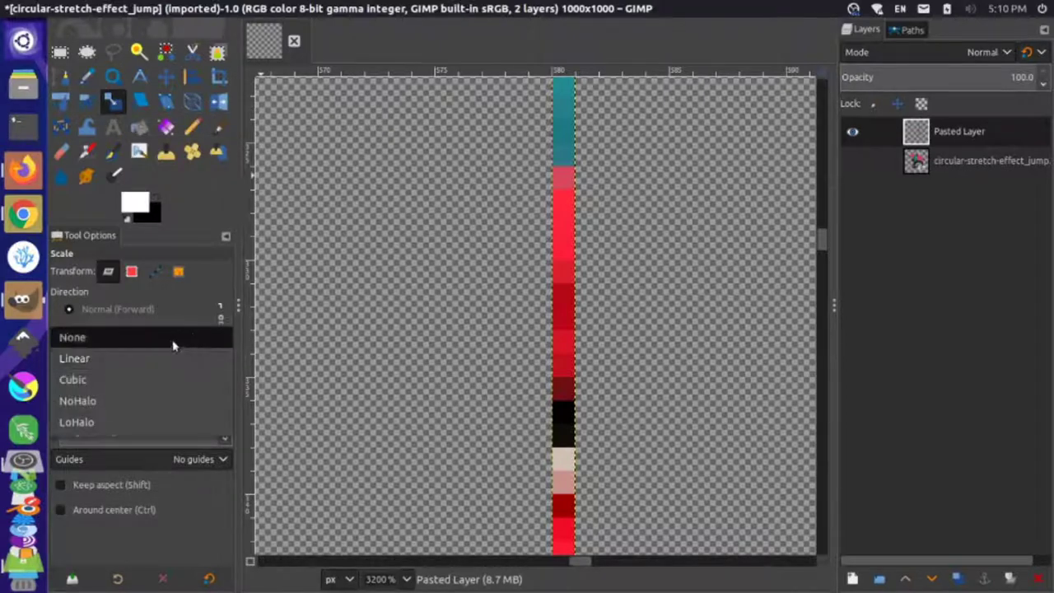
left_click(174, 344)
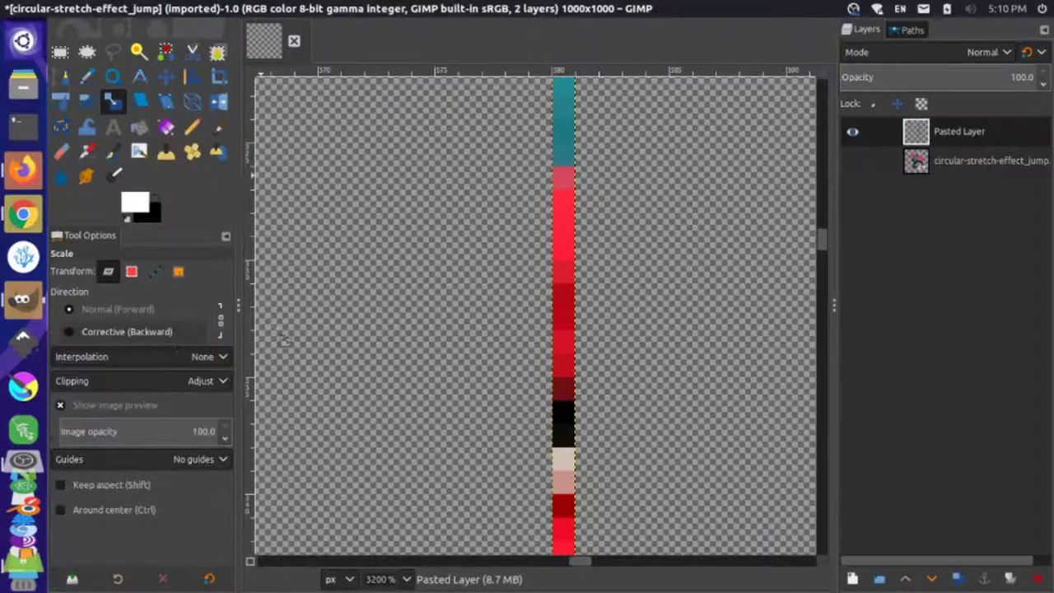
left_click(563, 290)
scroll(562, 290, "down", 3)
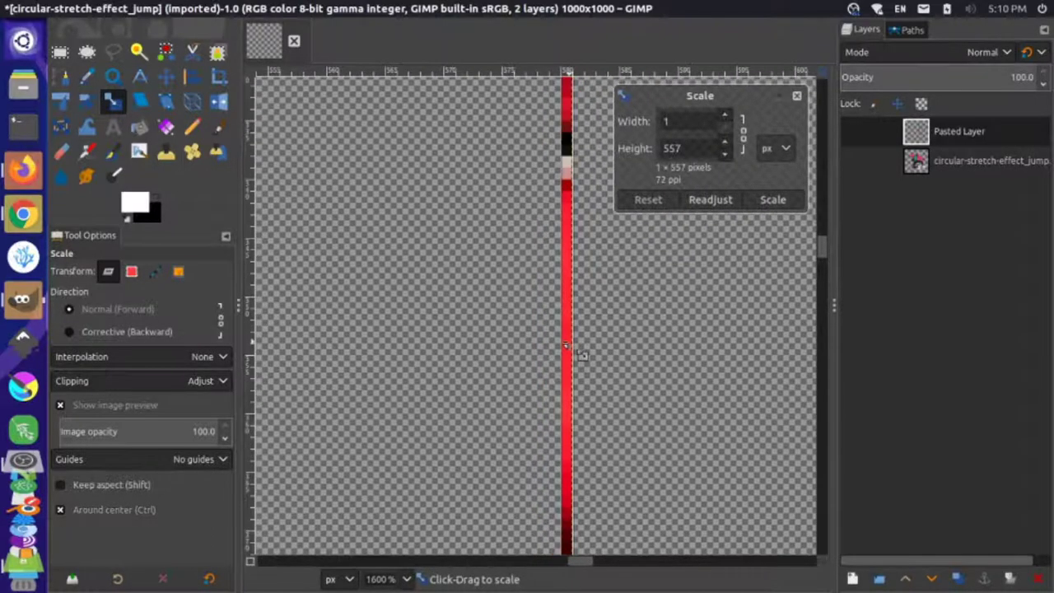
scroll(566, 345, "down", 10)
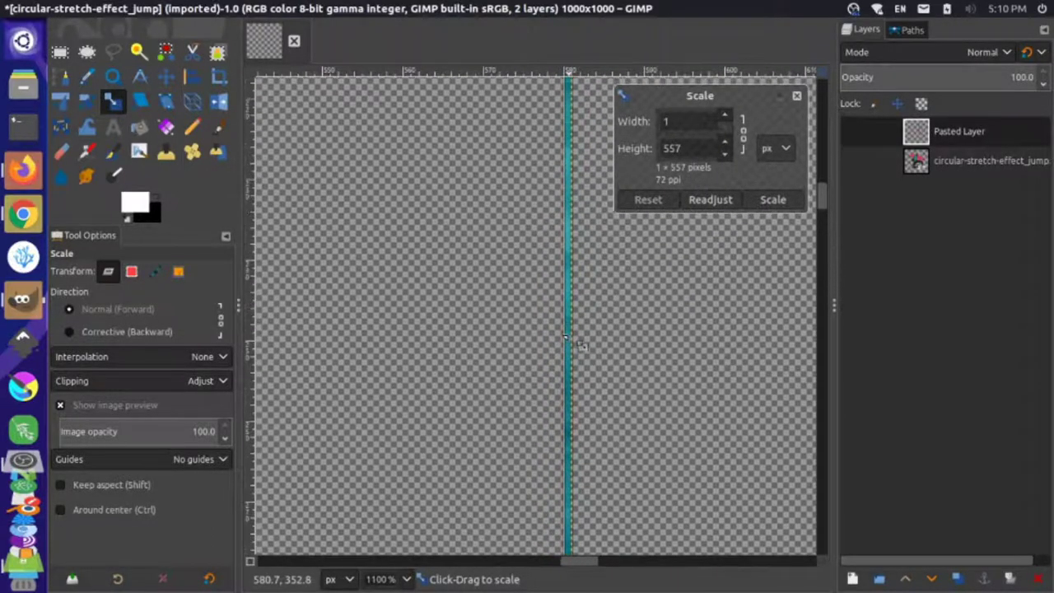
scroll(566, 345, "up", 5)
scroll(565, 342, "down", 5)
scroll(566, 342, "up", 5)
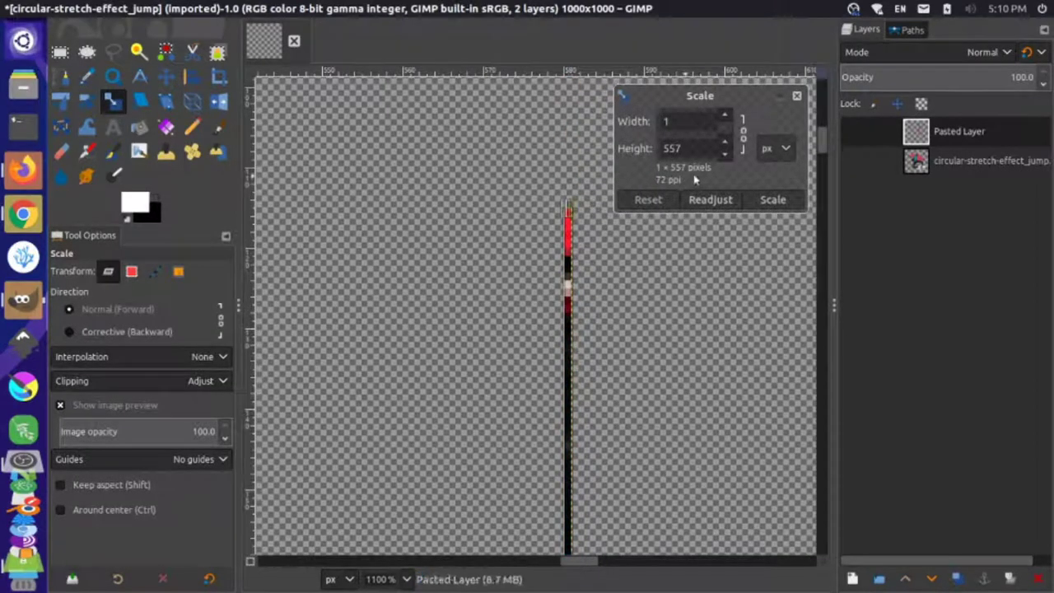
left_click(745, 145)
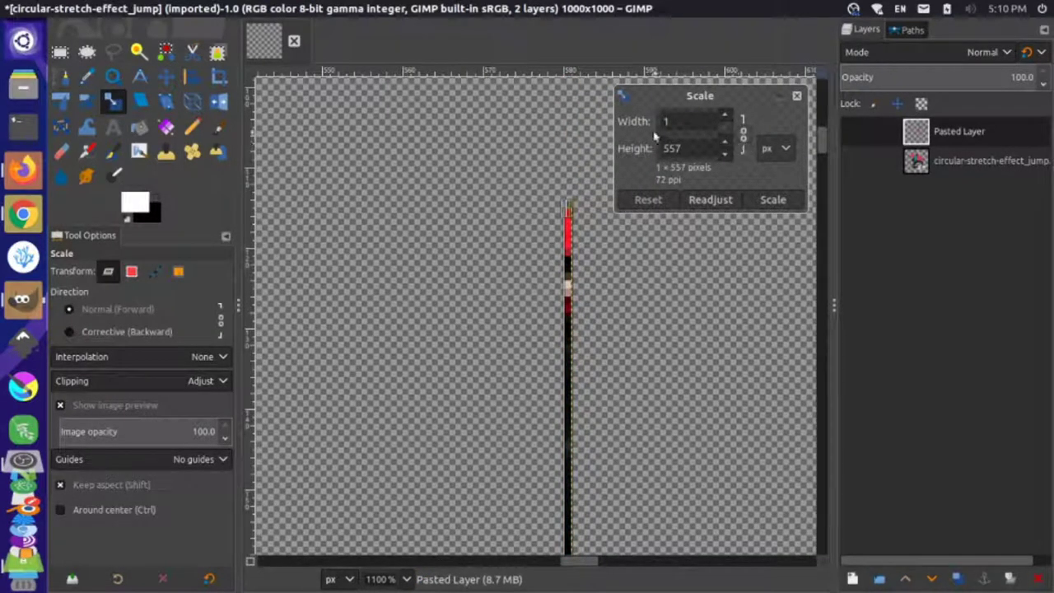
left_click(744, 132)
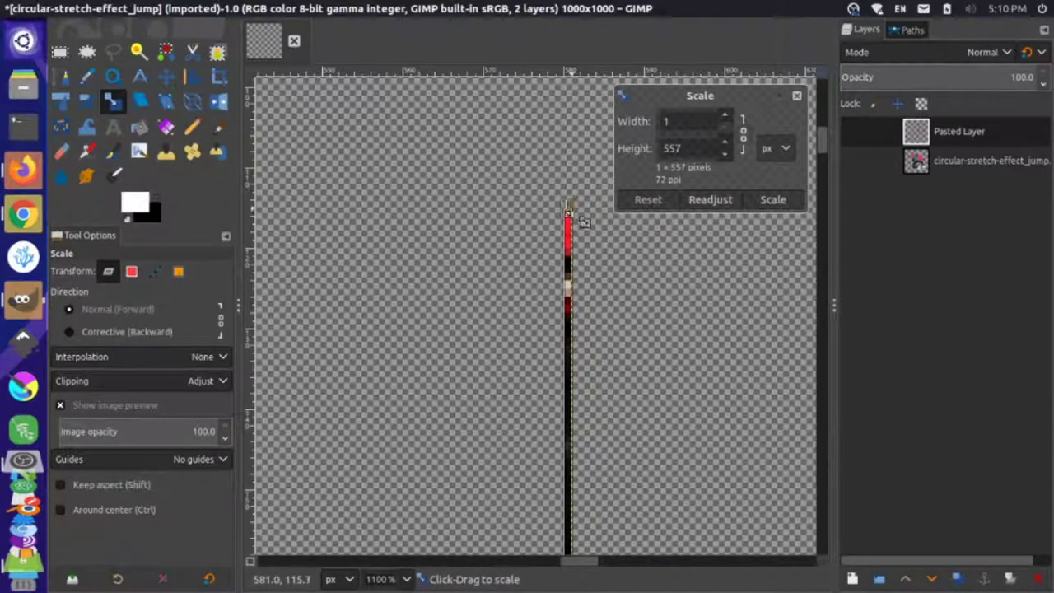
Stretch the strip sideways in both directions to a block of about 745 × 558 px and apply the scaling
left_click_drag(592, 219, 769, 218)
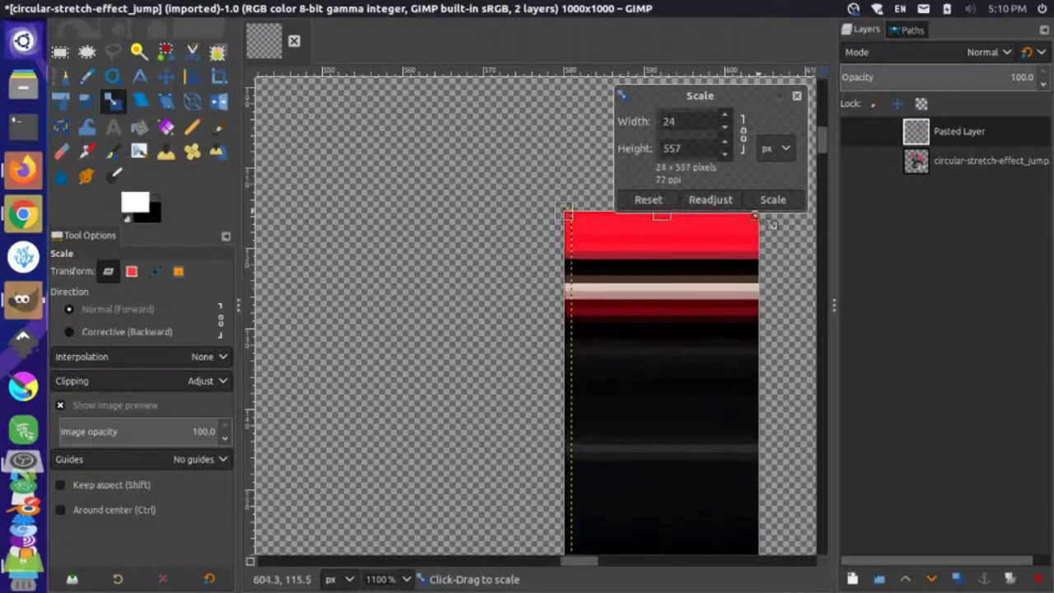
left_click_drag(545, 306, 436, 321)
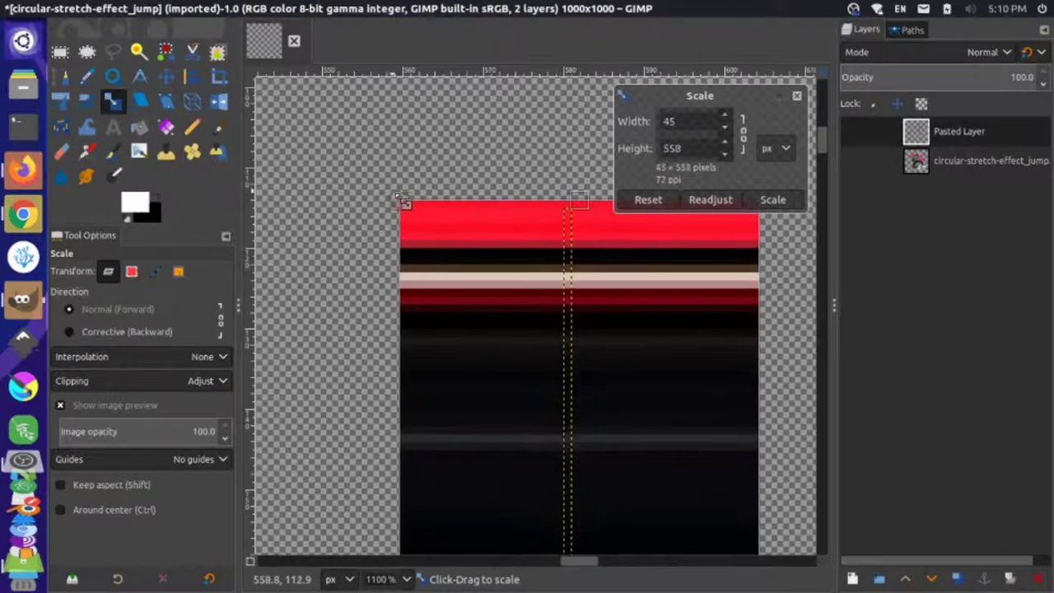
scroll(434, 312, "down", 2, "ctrl")
scroll(435, 306, "down", 5, "ctrl")
scroll(478, 403, "up", 2, "ctrl")
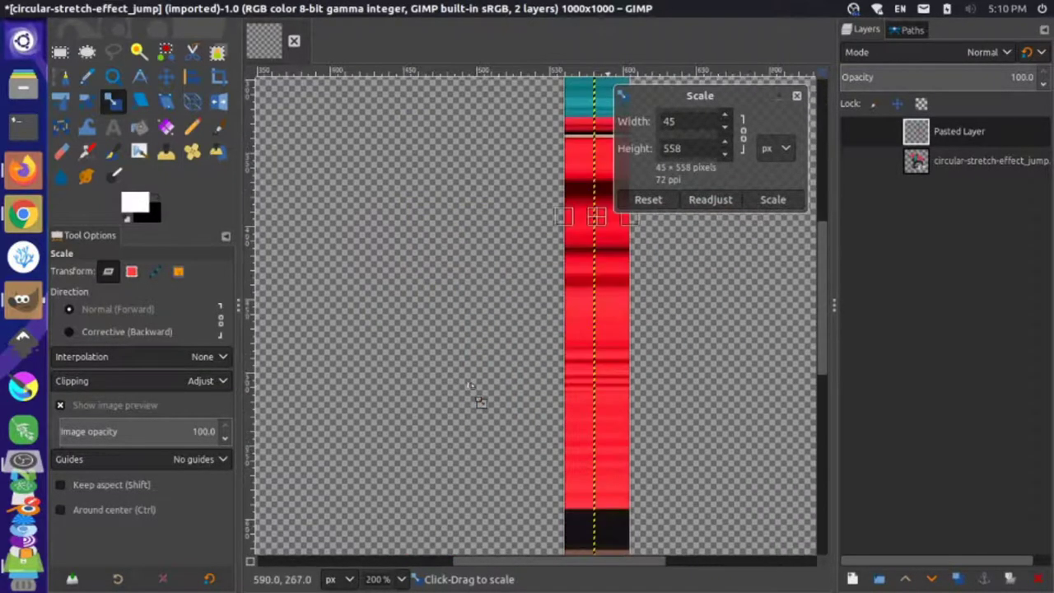
left_click_drag(568, 220, 279, 227)
left_click_drag(647, 238, 835, 261)
scroll(663, 353, "down", 4, "ctrl")
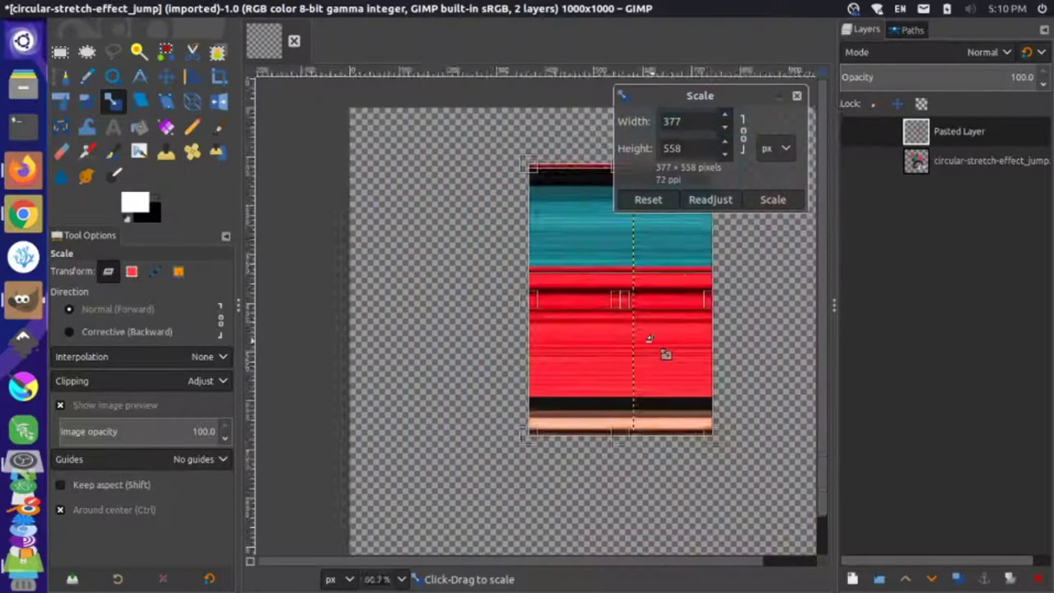
left_click_drag(696, 311, 770, 317)
left_click_drag(560, 310, 496, 311)
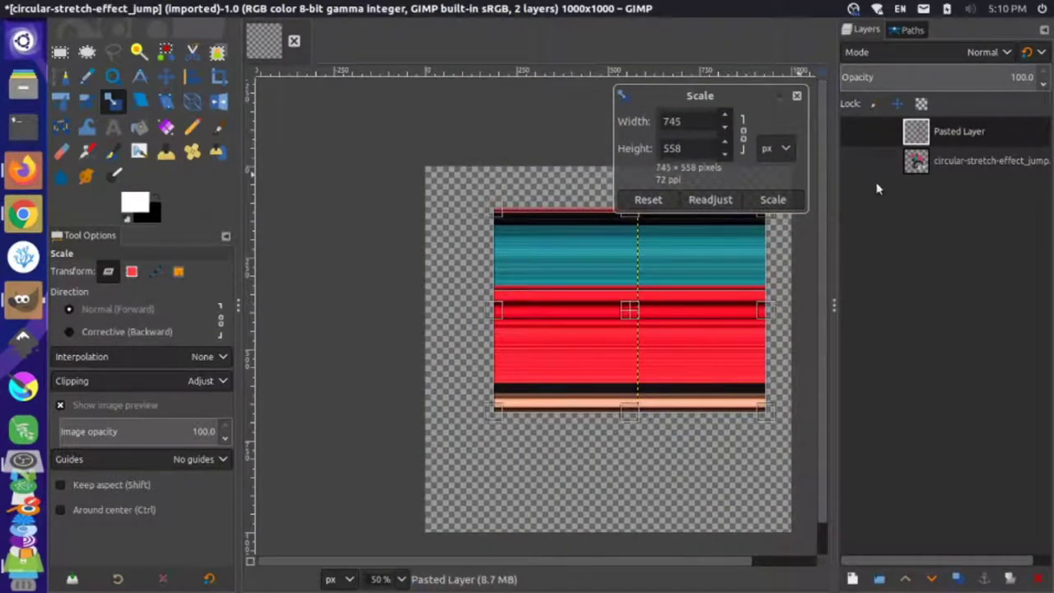
left_click(772, 200)
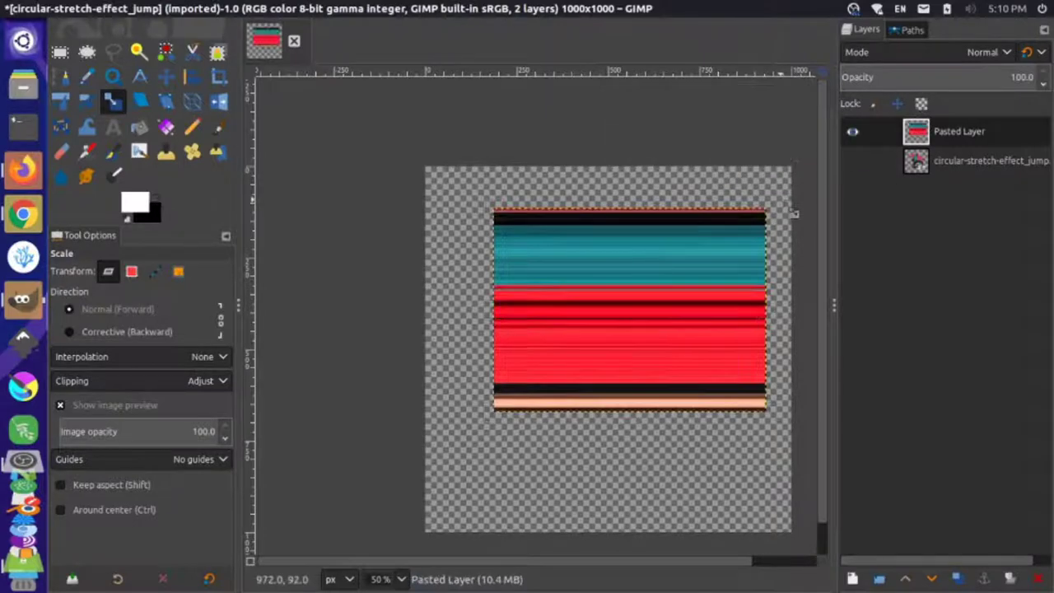
With the original image layer shown, scale the striped block to about 746 × 654 px and move it over the model's body
left_click(853, 161)
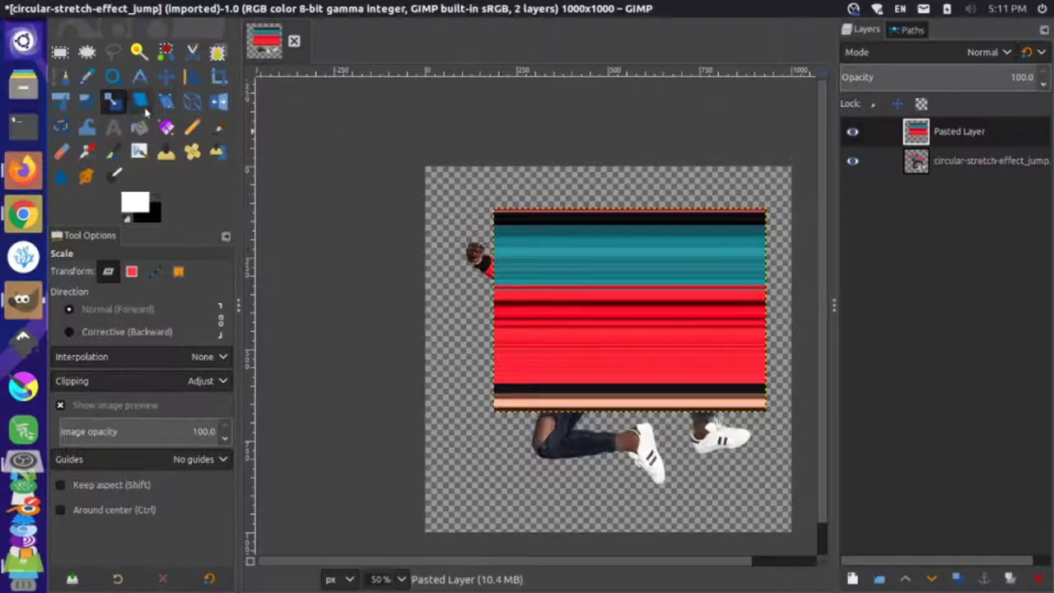
left_click(623, 347)
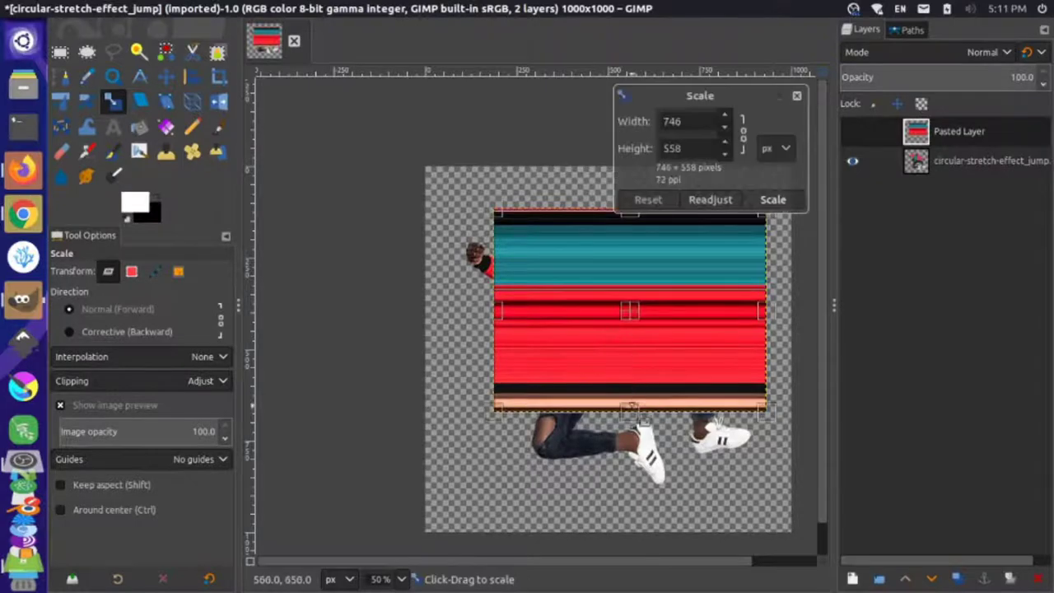
left_click_drag(629, 411, 637, 455)
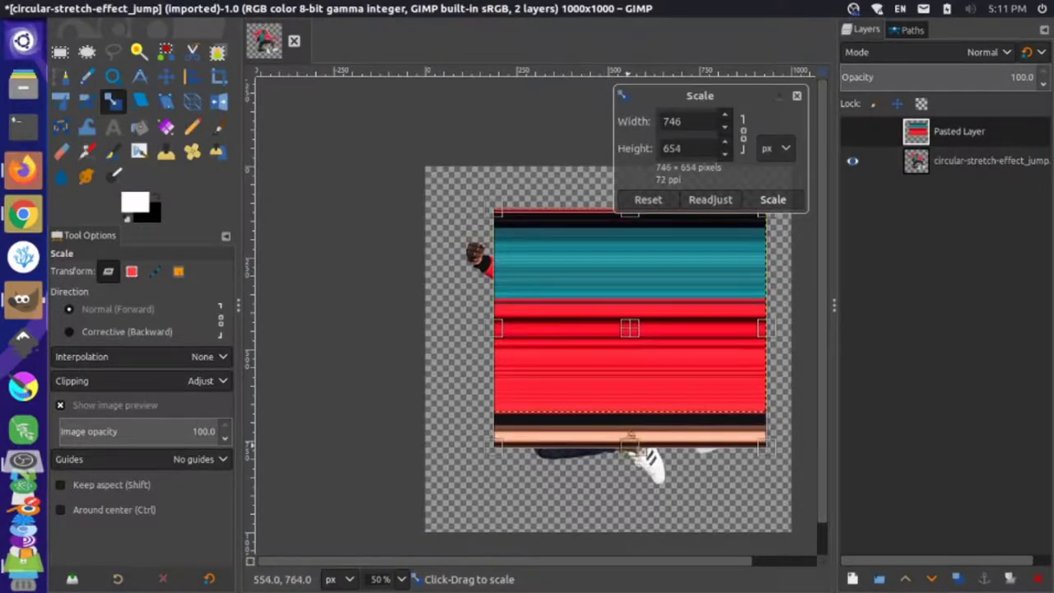
left_click(773, 200)
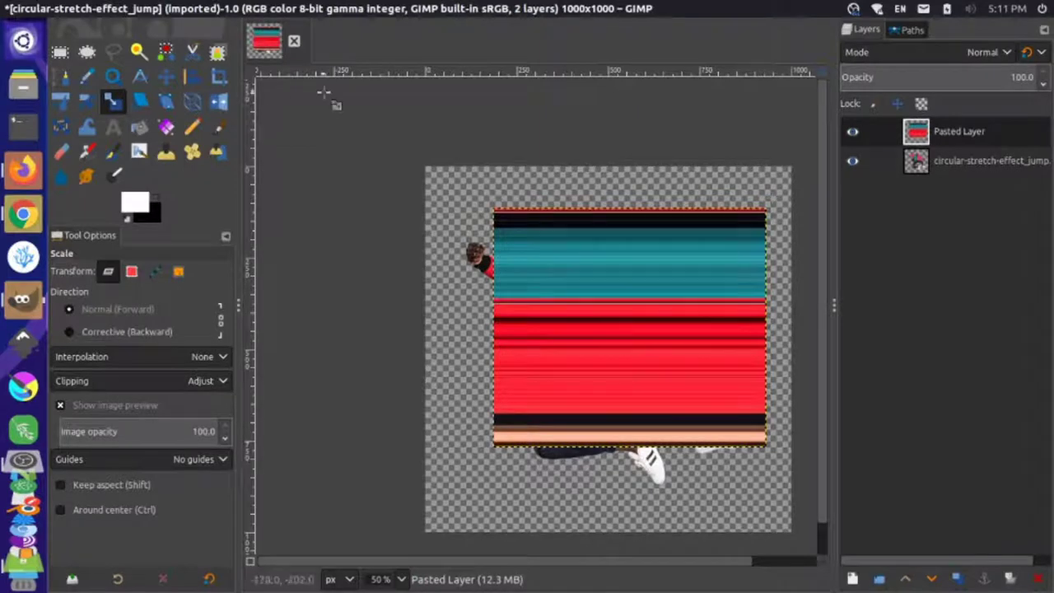
left_click(164, 76)
left_click_drag(634, 296, 628, 323)
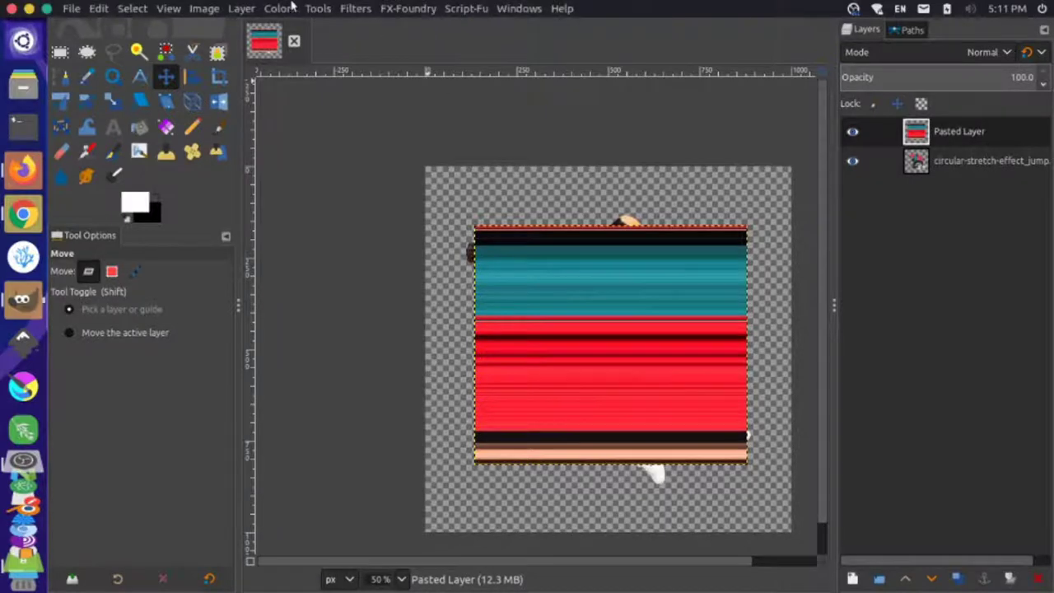
left_click(359, 9)
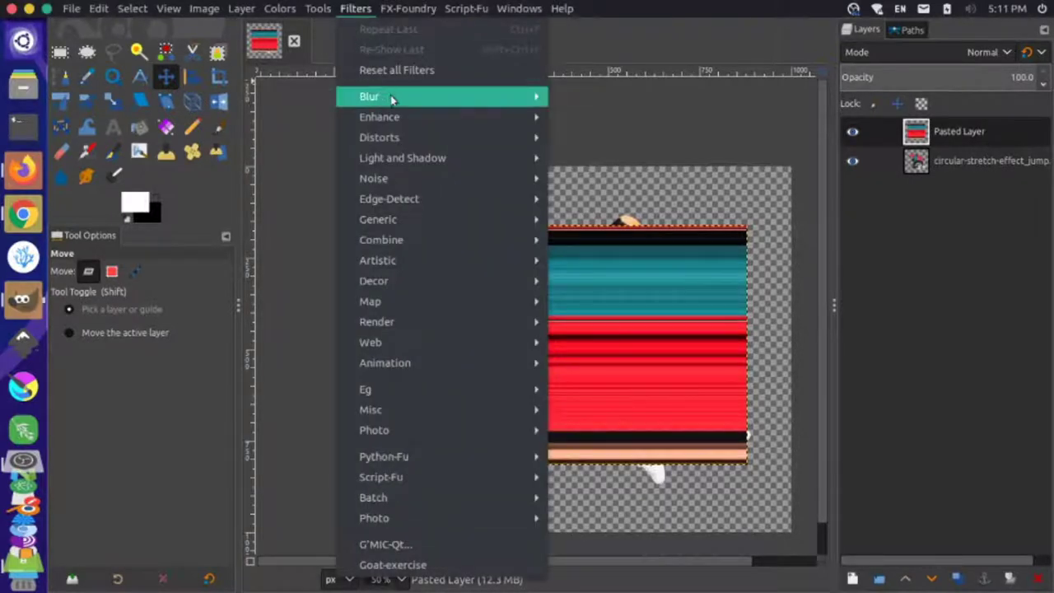
mouse_move(415, 141)
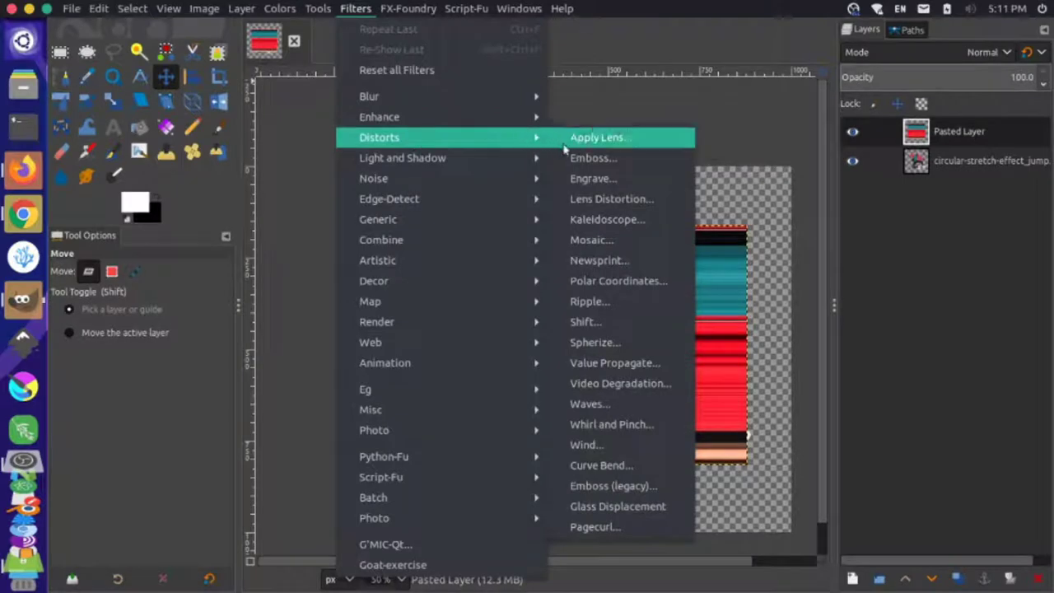
left_click(617, 281)
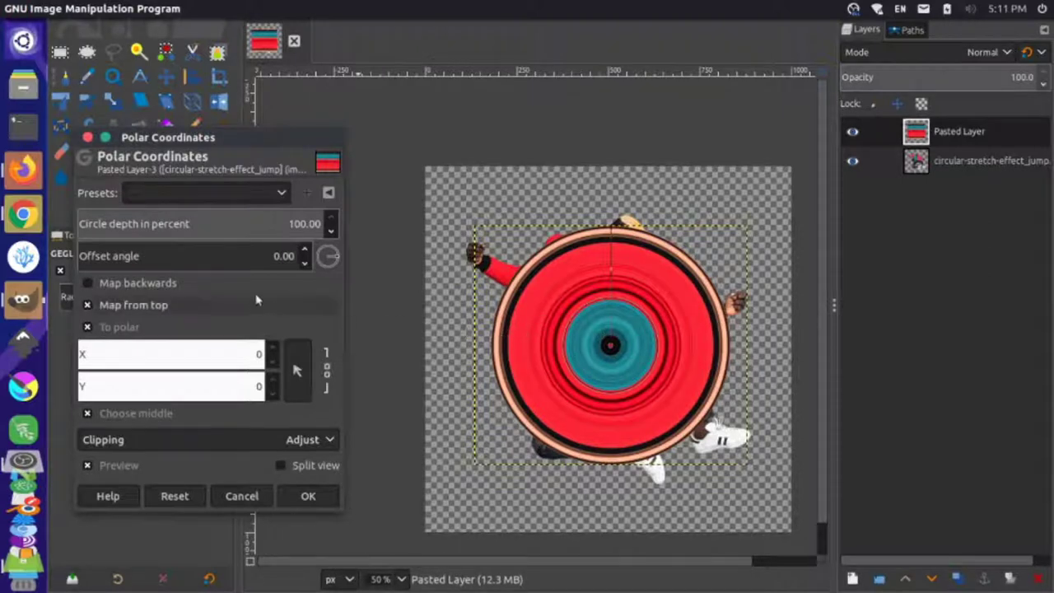
left_click(233, 497)
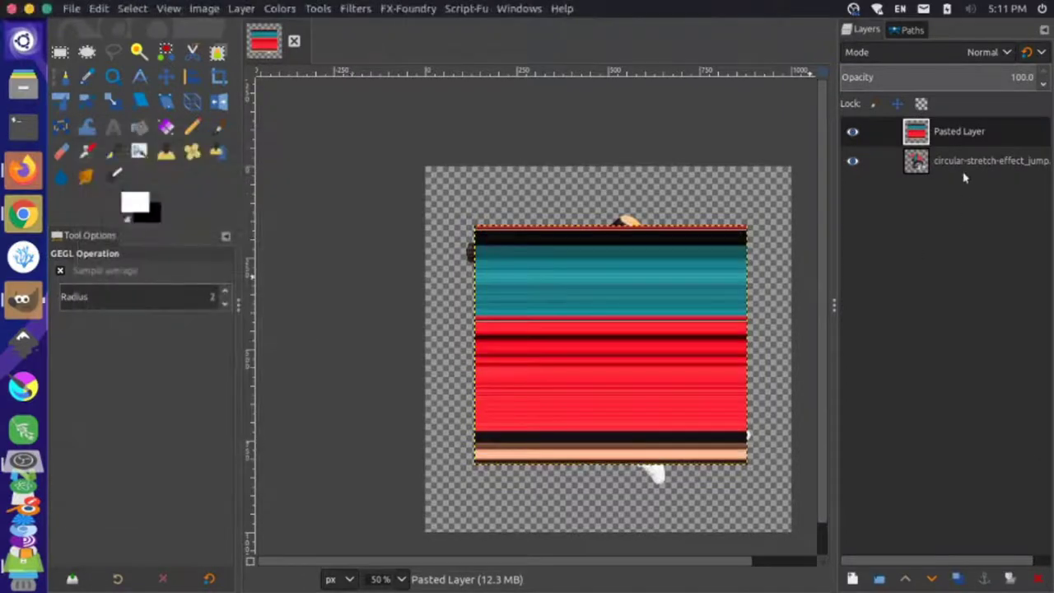
Duplicate the striped layer with its original hidden, and bend the copy into a circle with the Polar Coordinates filter
right_click(949, 138)
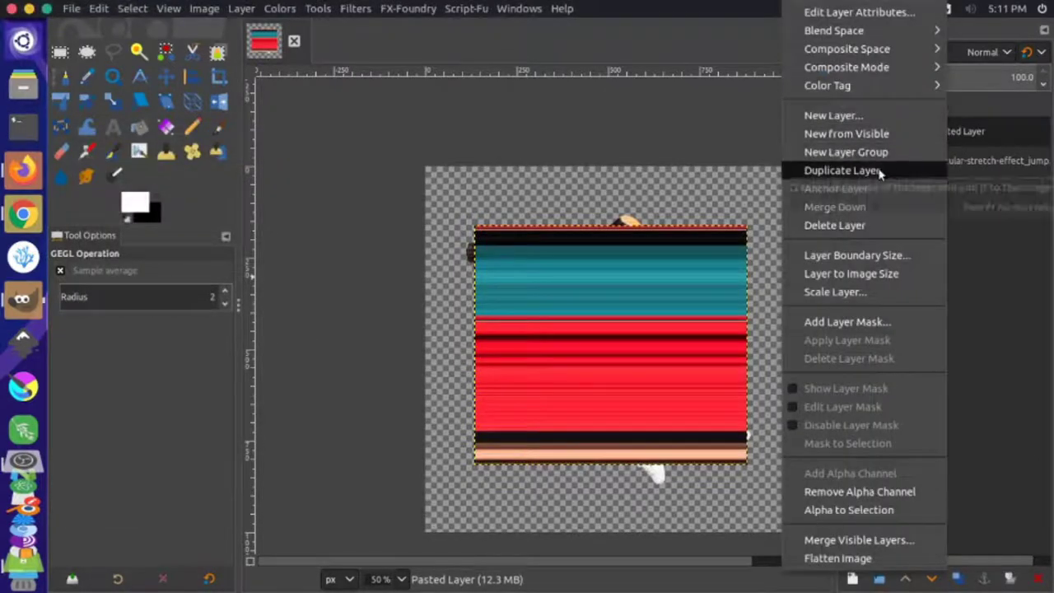
left_click(944, 169)
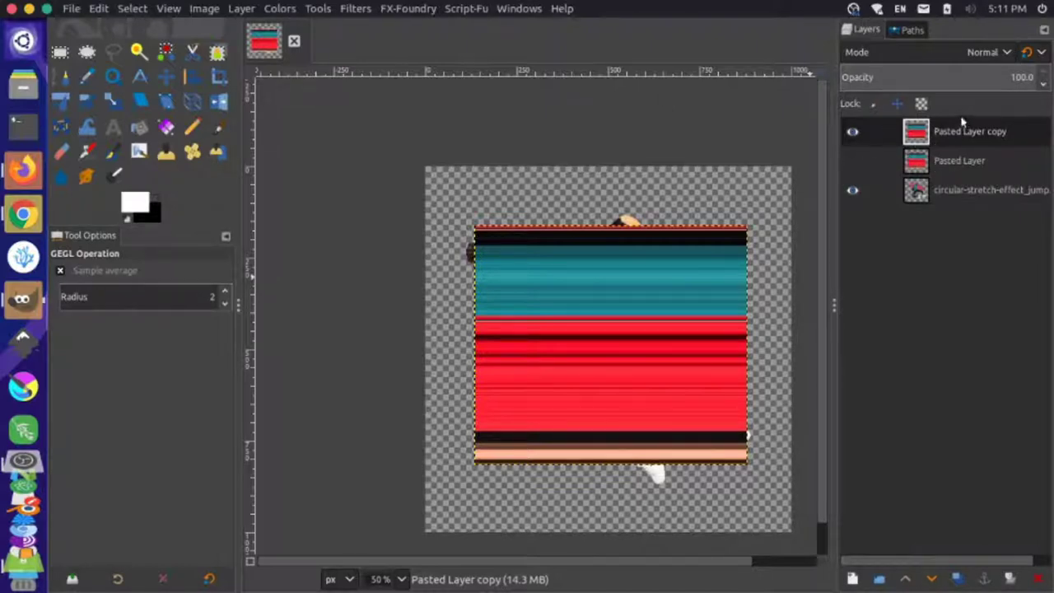
left_click(357, 9)
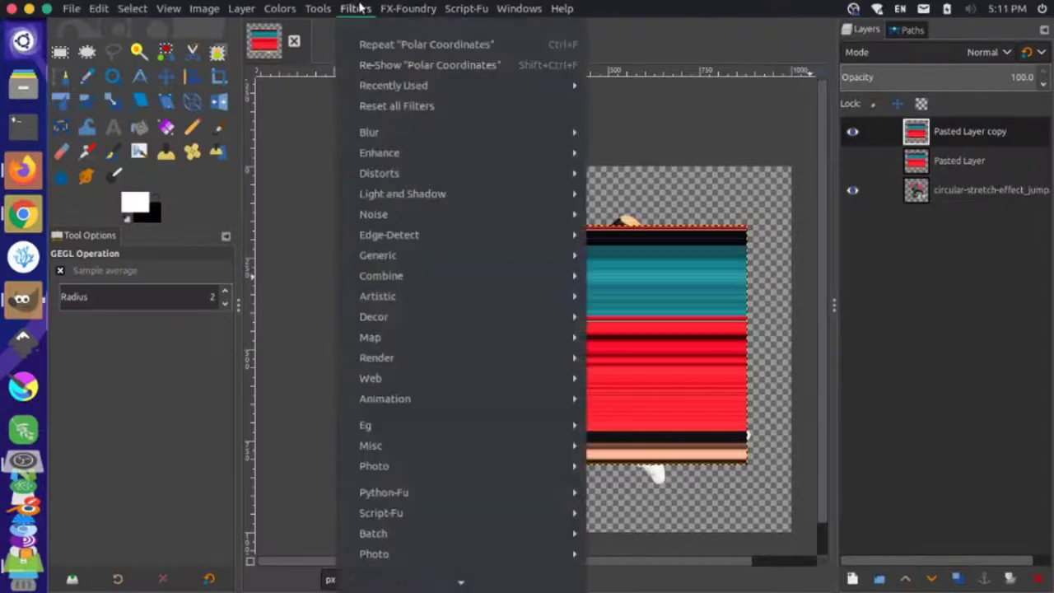
mouse_move(437, 173)
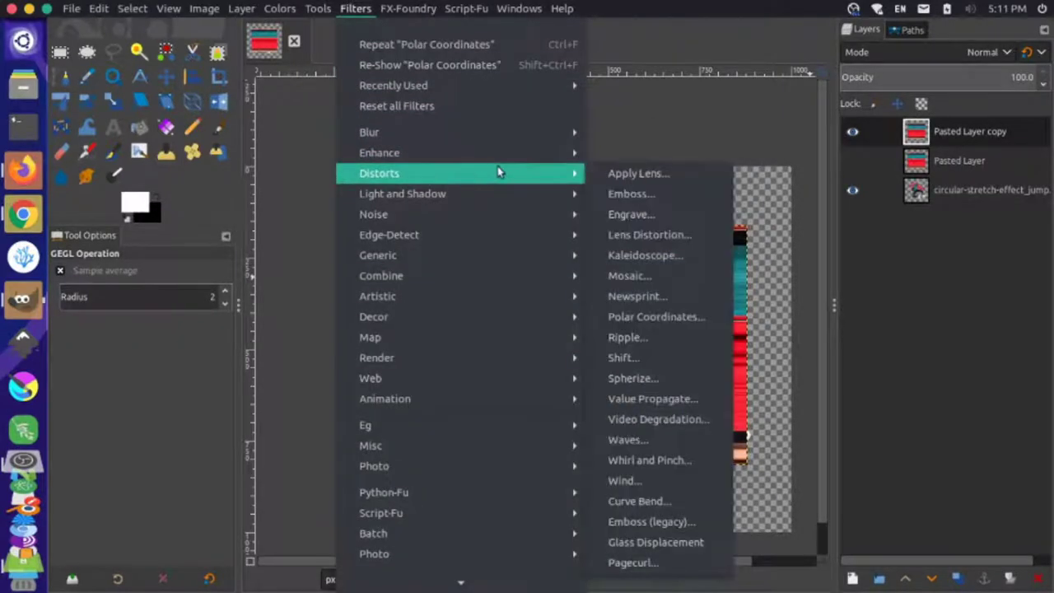
left_click(656, 319)
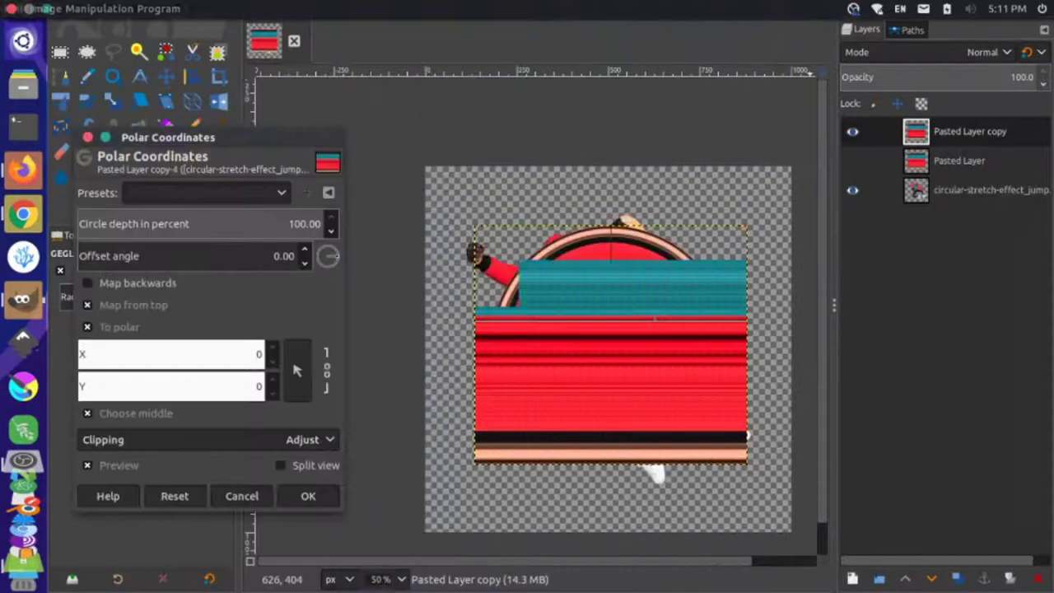
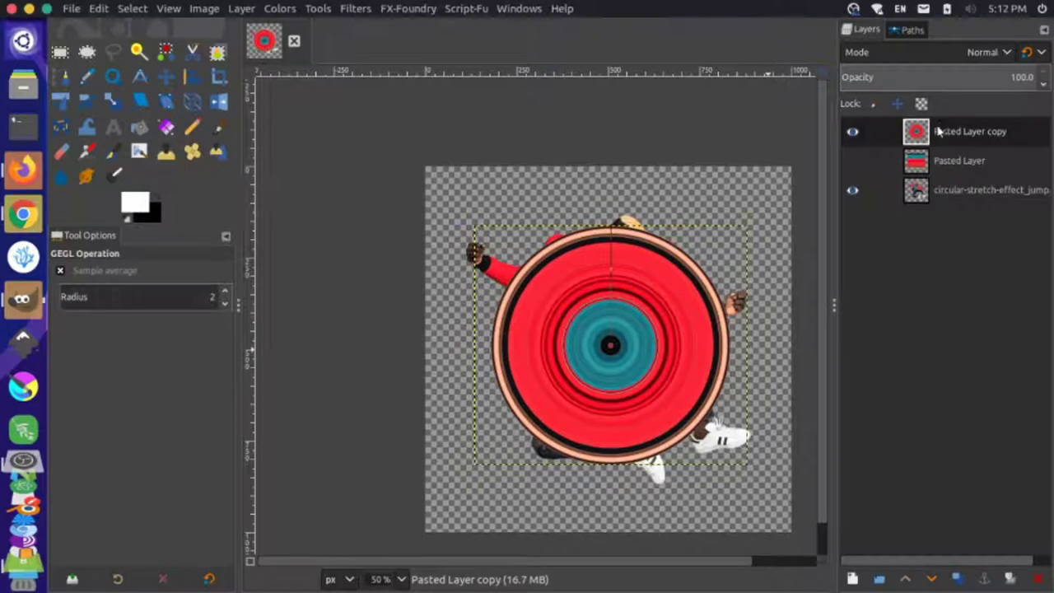
Place the circle layer beneath the model's layer and shift the circle up and to the left behind the model
left_click_drag(936, 133, 938, 202)
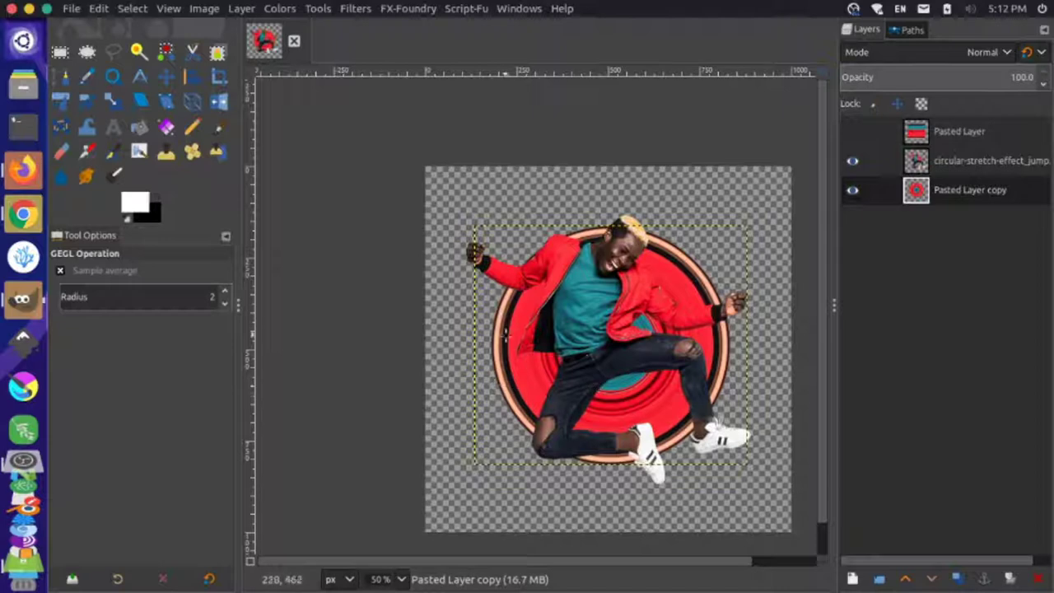
left_click(166, 77)
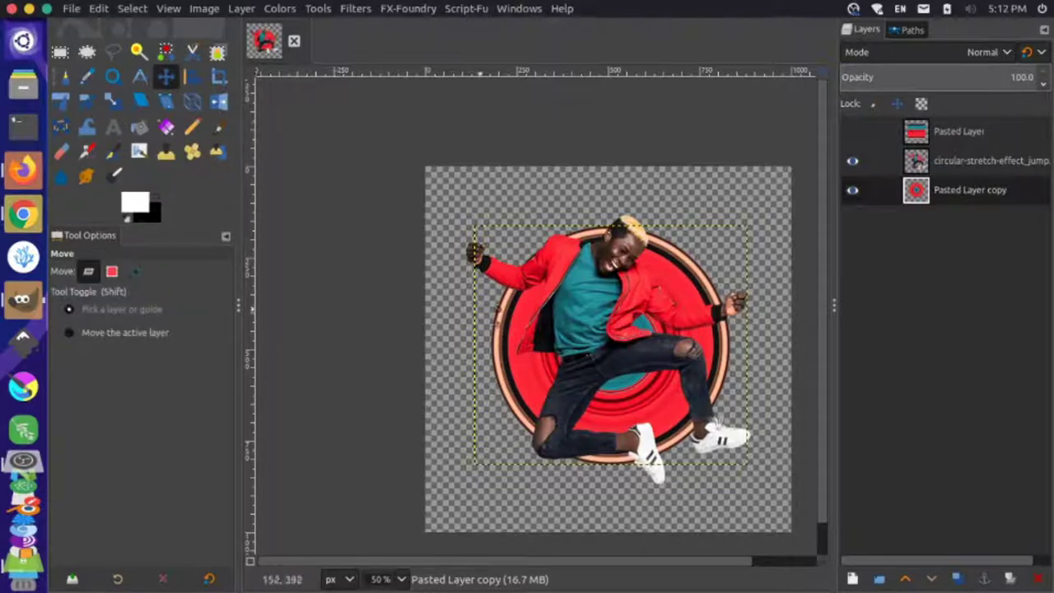
left_click_drag(514, 342, 473, 296)
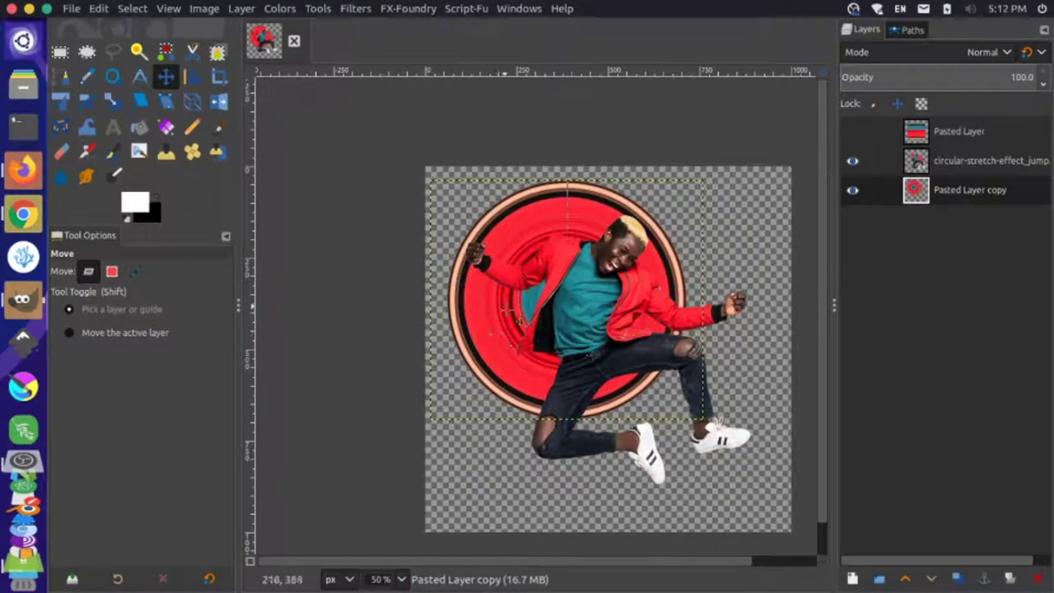
Scale the circle layer to about 975 × 854 px so it surrounds the model
left_click(113, 101)
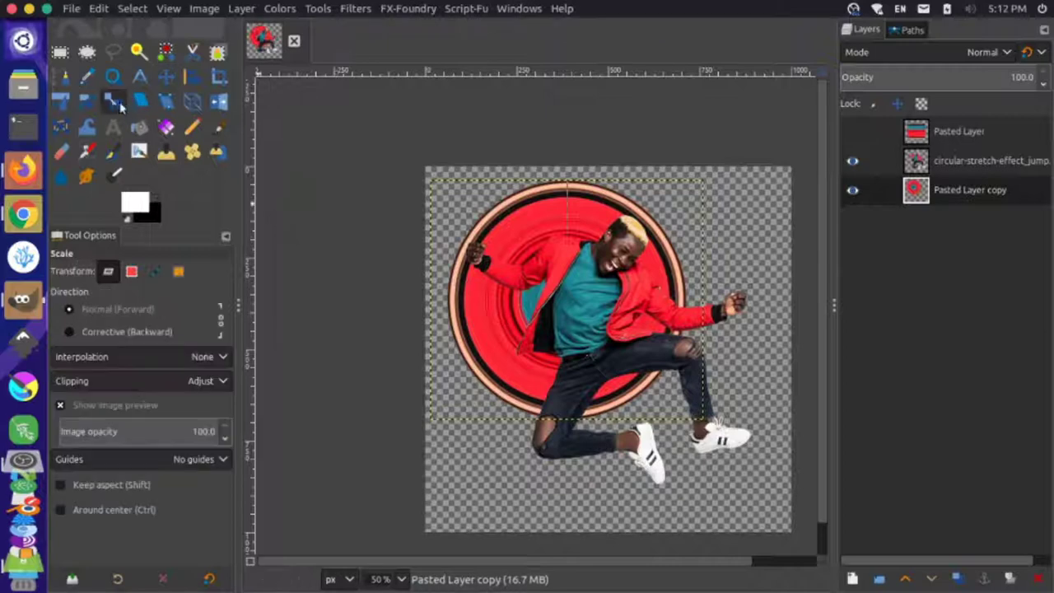
left_click_drag(624, 399, 698, 499)
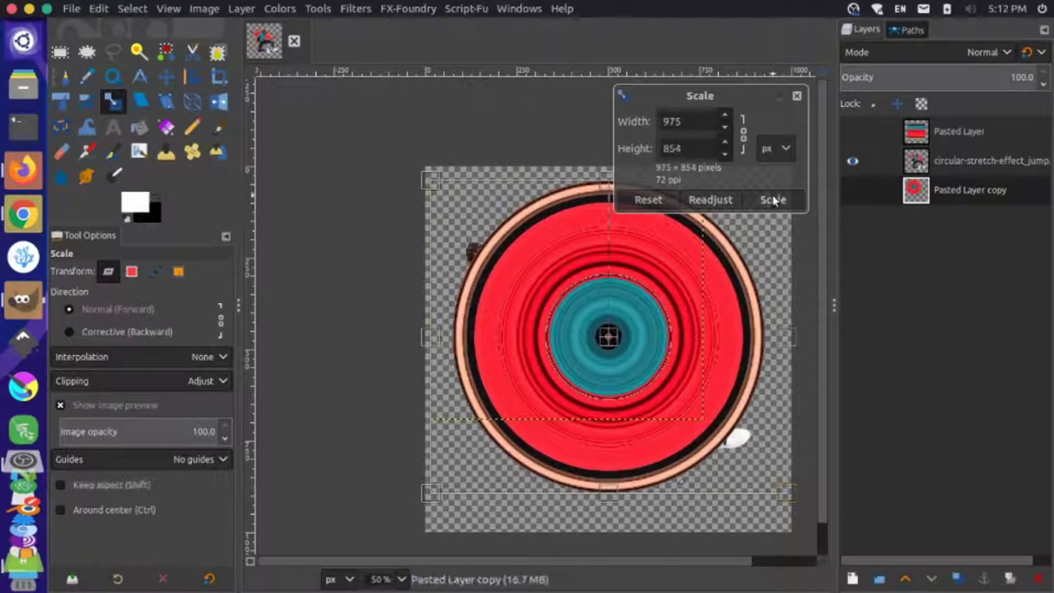
left_click(774, 200)
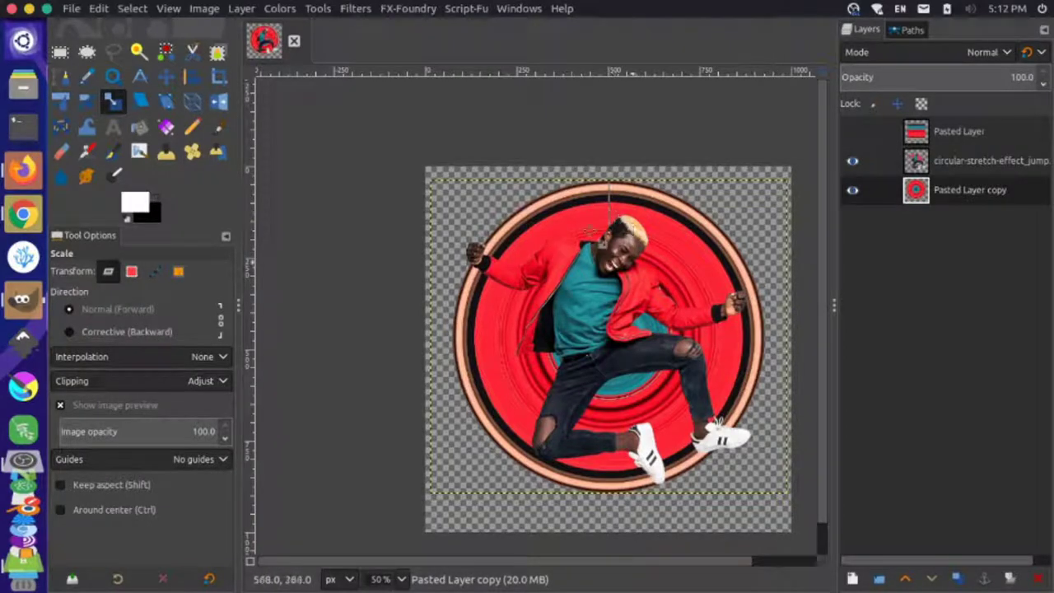
Rotate the circle layer about 144 degrees around its centre so its seam points toward the model's front foot
left_click(87, 101)
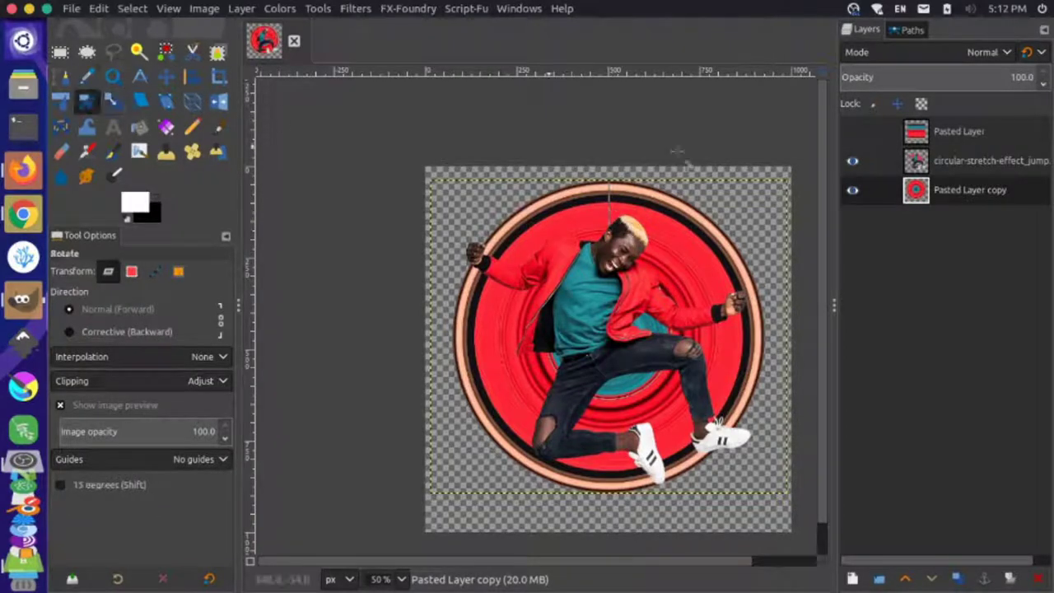
left_click_drag(660, 208, 682, 563)
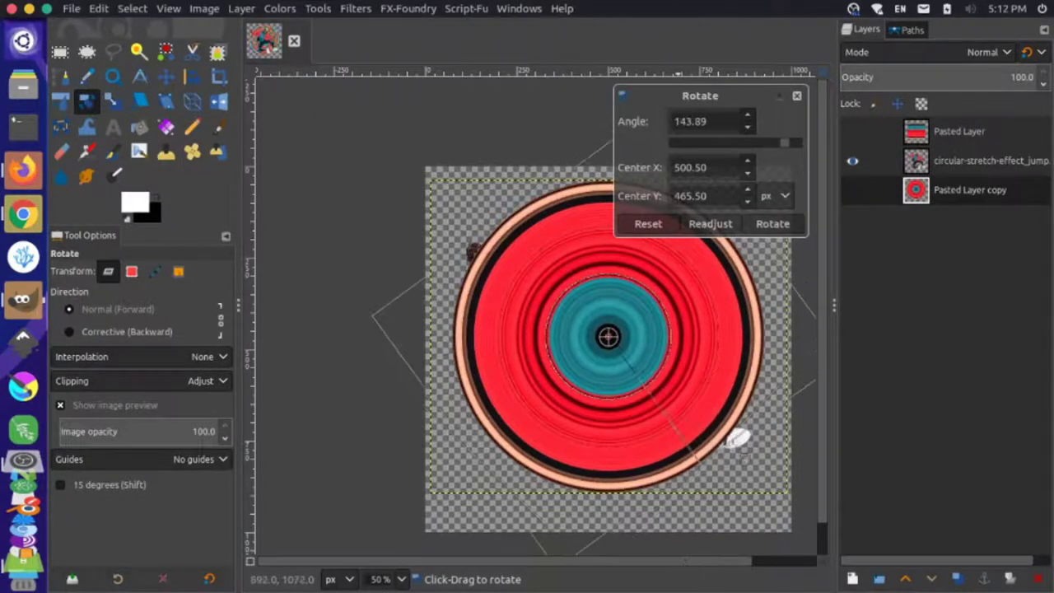
left_click(772, 224)
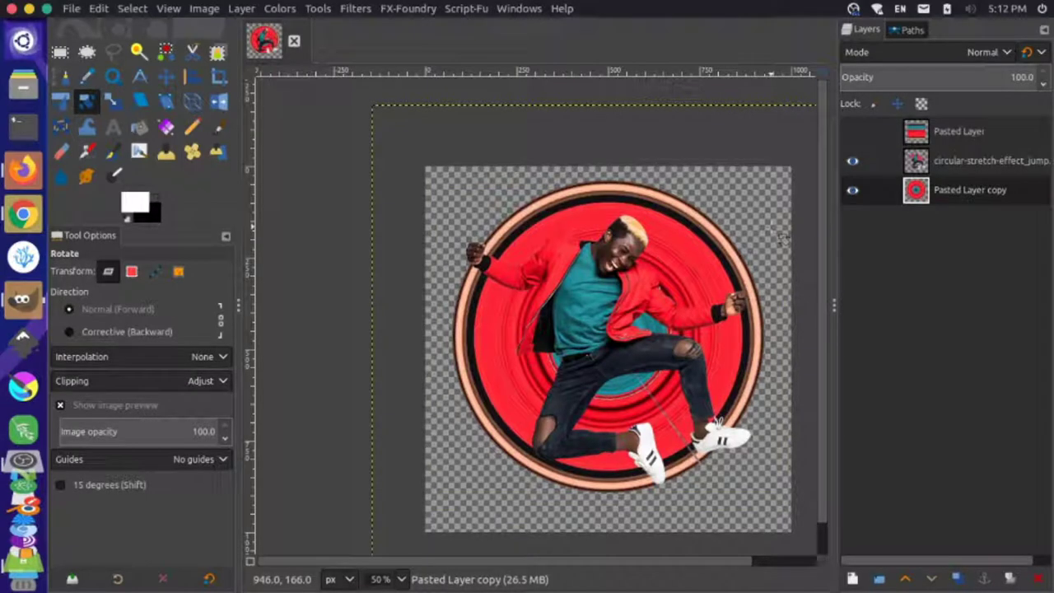
Nudge the circle layer slightly down and to the left behind the model, comparing it with the finished image on Adobe's stretch effect page
left_click(165, 78)
left_click_drag(481, 374, 478, 379)
key("alt+Tab")
key("alt+Tab")
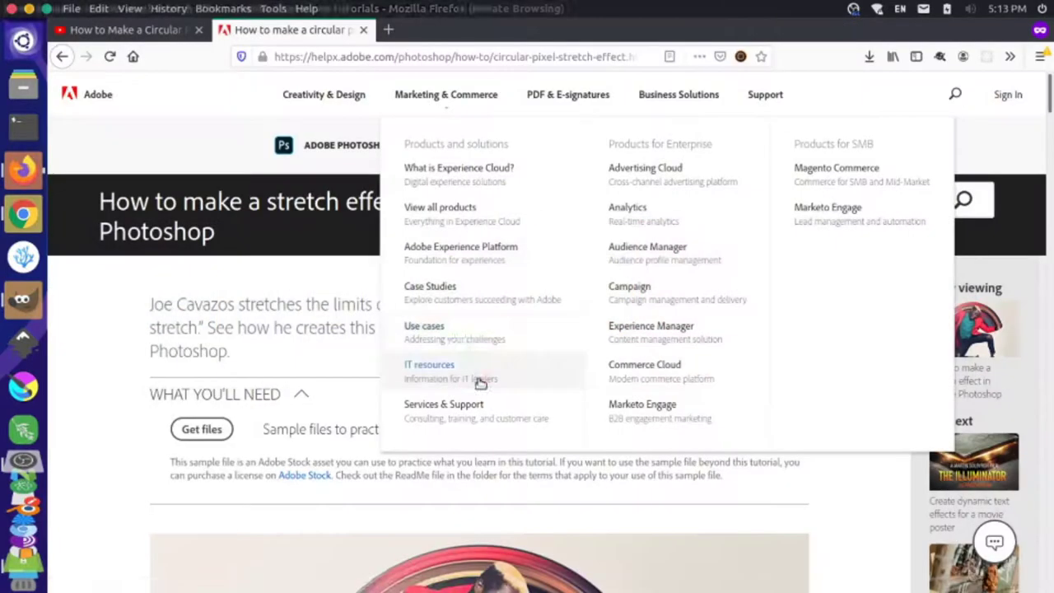
scroll(347, 327, "down", 5)
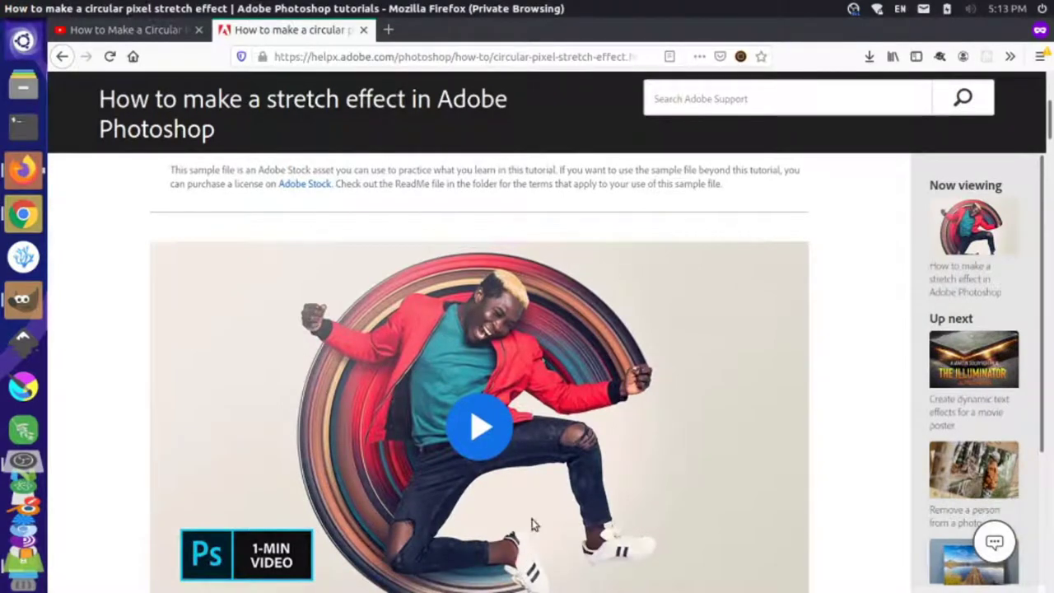
key("alt+Tab")
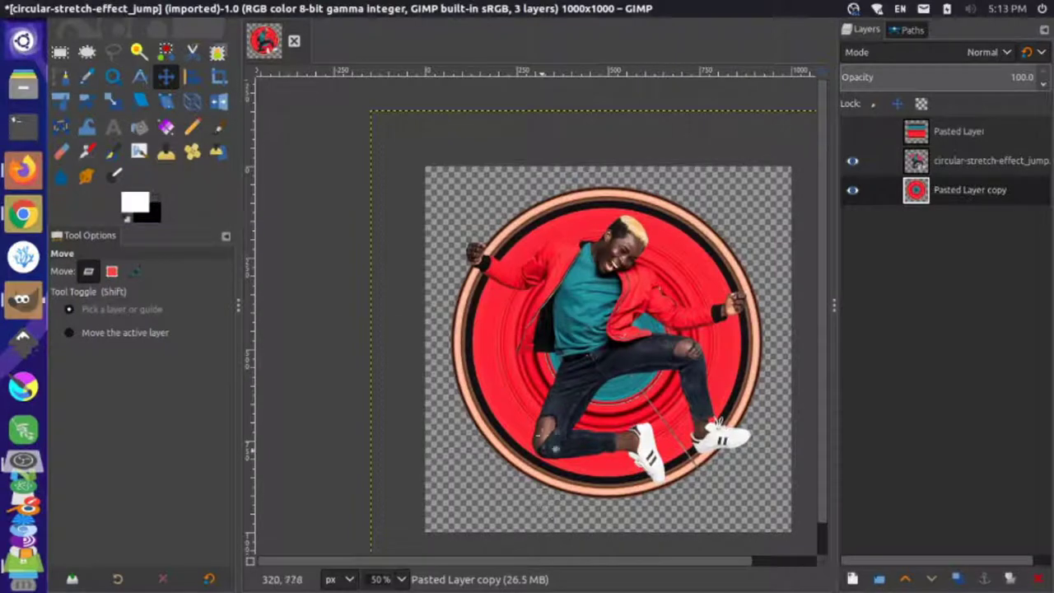
left_click_drag(505, 332, 503, 328)
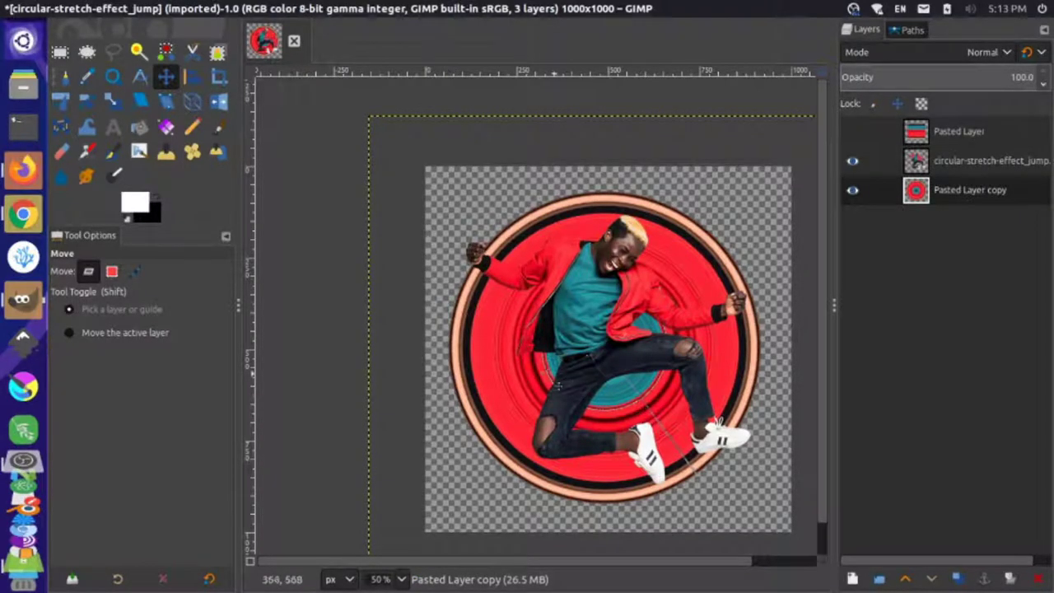
left_click_drag(520, 382, 516, 381)
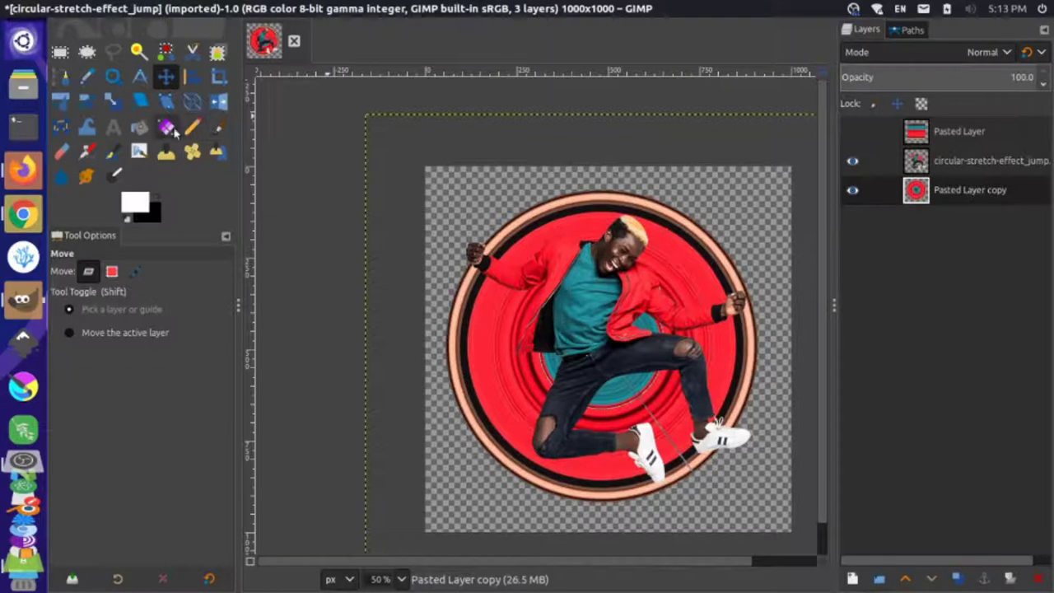
With the Eraser at size 205, erase the circle's lower-right section between the model's right-hand fist and the lower shoe, including the area between the legs
left_click(61, 151)
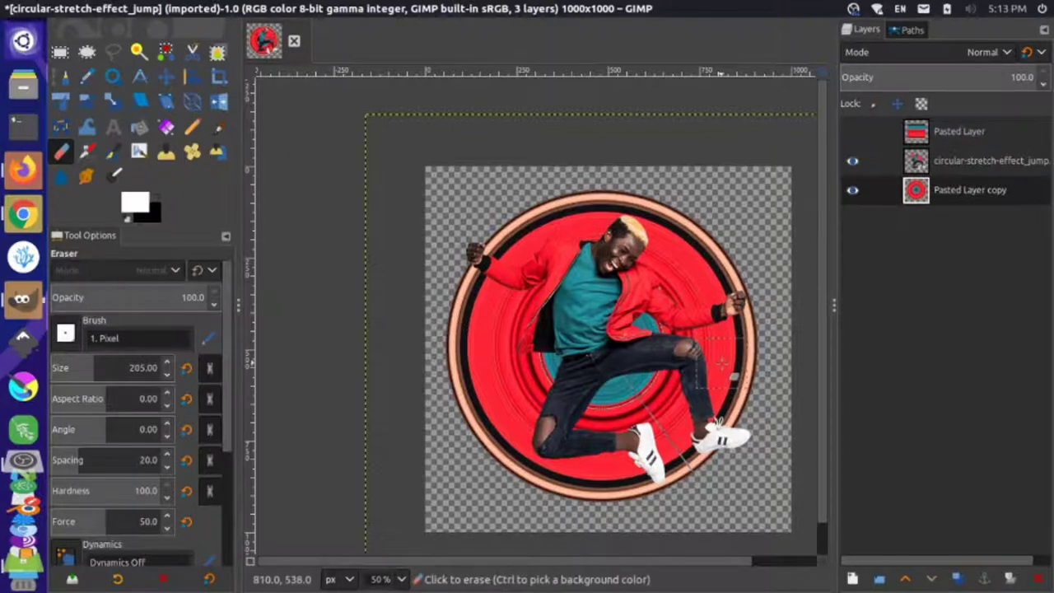
mouse_move(759, 328)
left_mouse_down()
mouse_move(689, 362)
mouse_move(639, 344)
mouse_move(682, 397)
mouse_move(652, 391)
mouse_move(647, 408)
mouse_move(598, 414)
left_mouse_up()
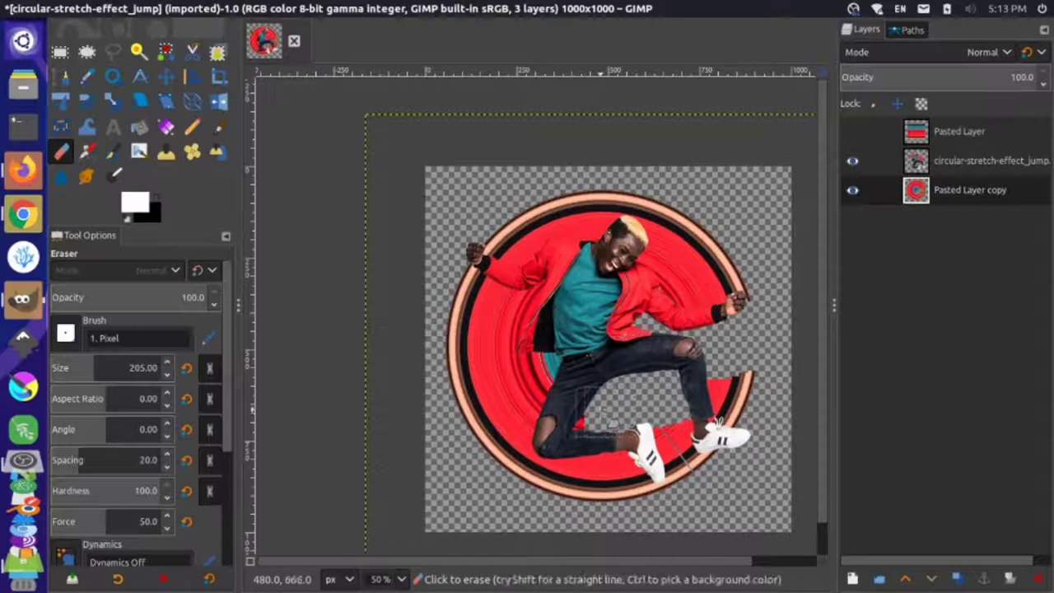
mouse_move(692, 417)
left_mouse_down()
mouse_move(720, 418)
mouse_move(723, 405)
mouse_move(746, 396)
left_mouse_up()
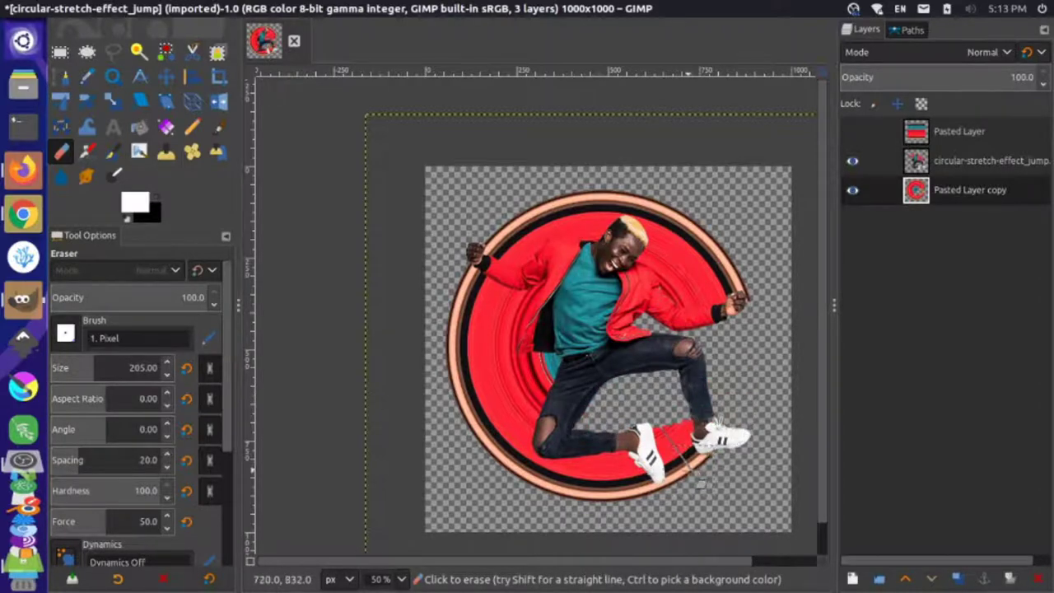
left_click_drag(699, 482, 678, 442)
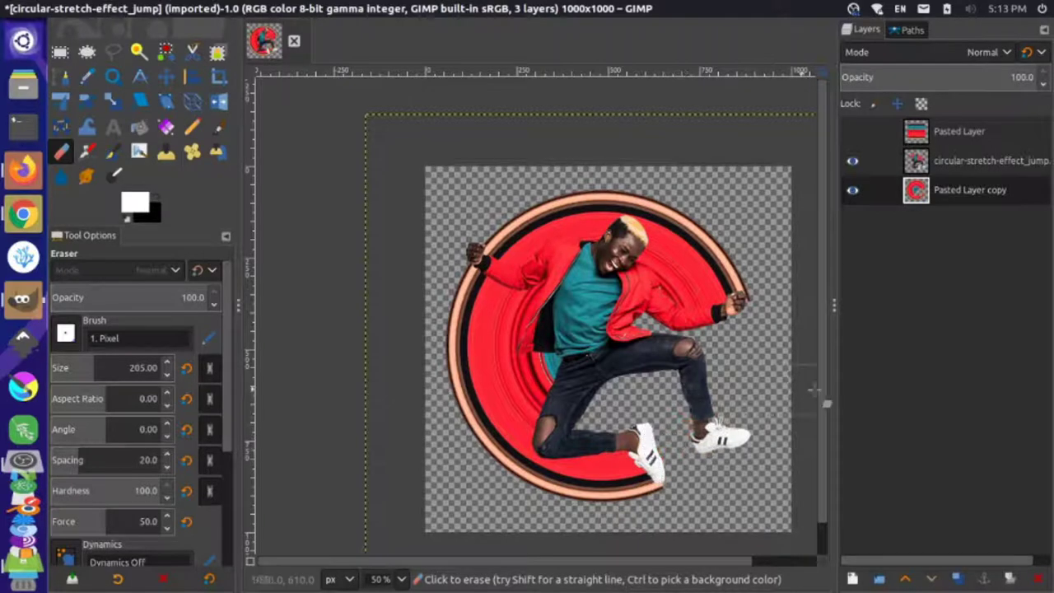
key("shift+j")
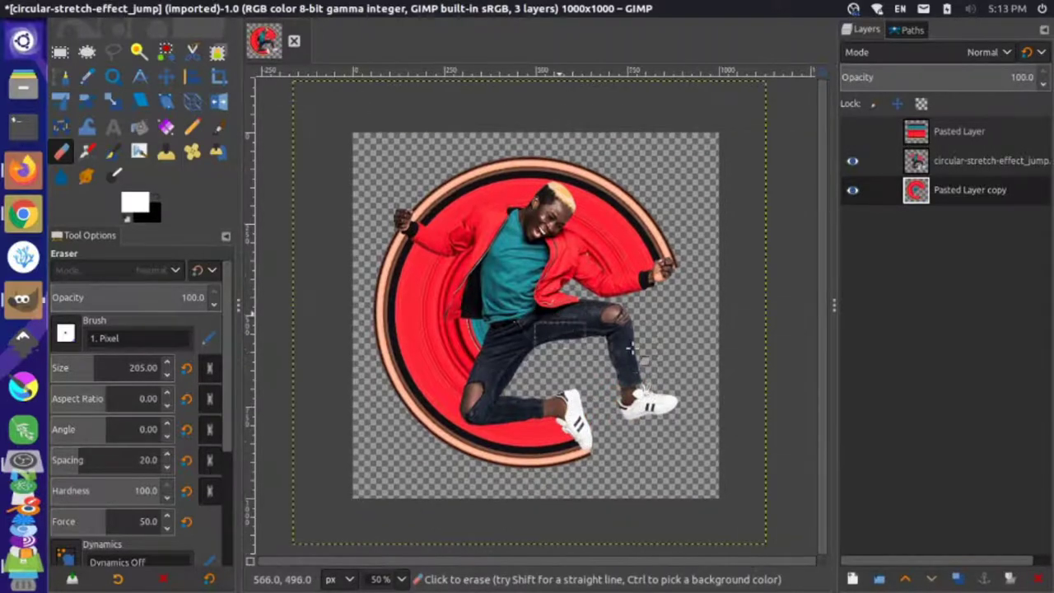
scroll(630, 348, "down", 1)
scroll(630, 347, "up", 2)
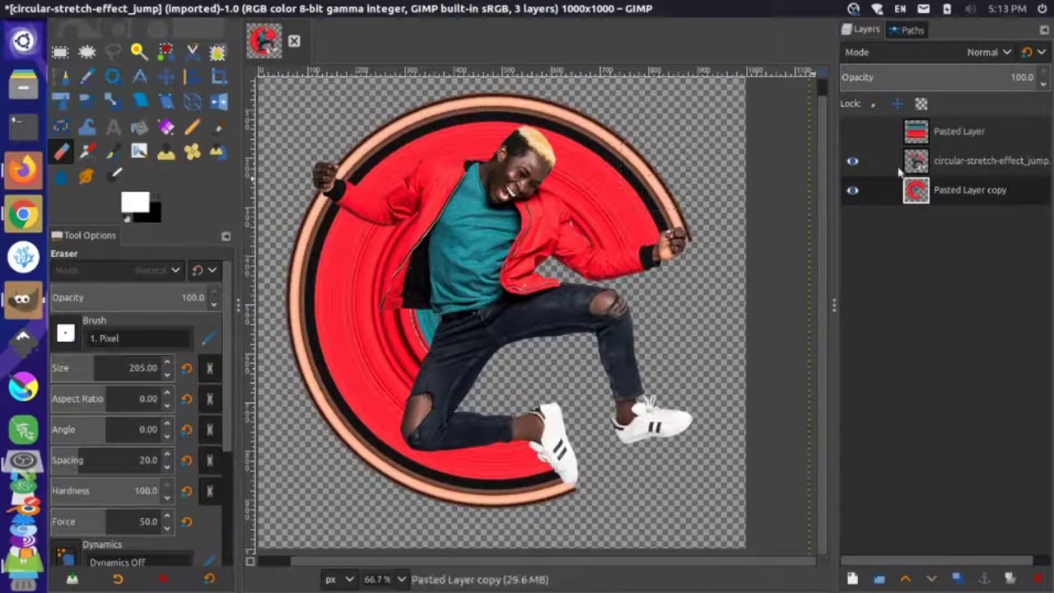
Show the striped layer with the circle layer hidden, and scale the striped block to about 802 × 843 px
left_click(852, 132)
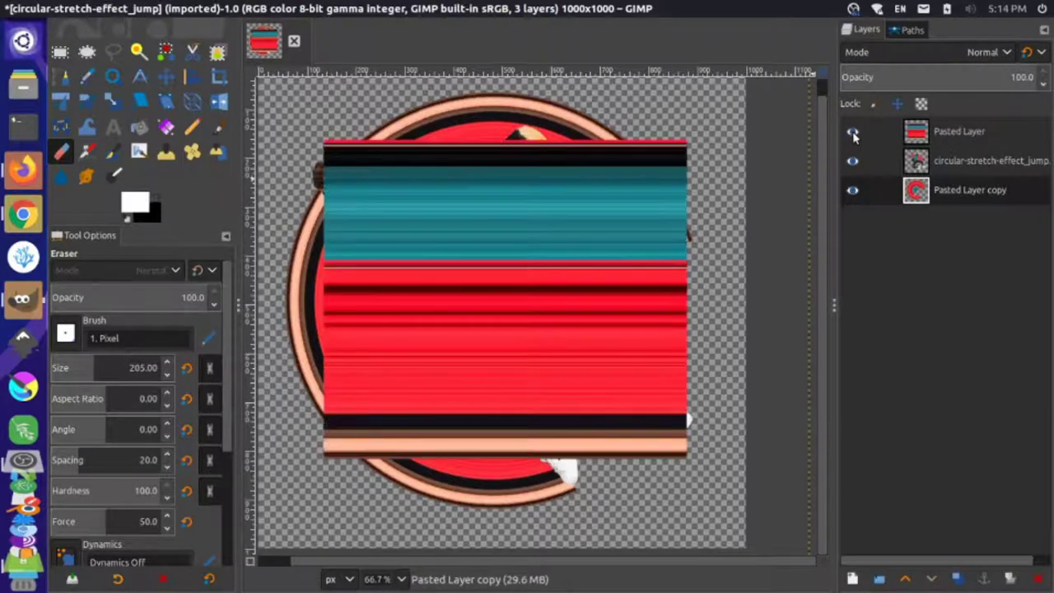
left_click(853, 191)
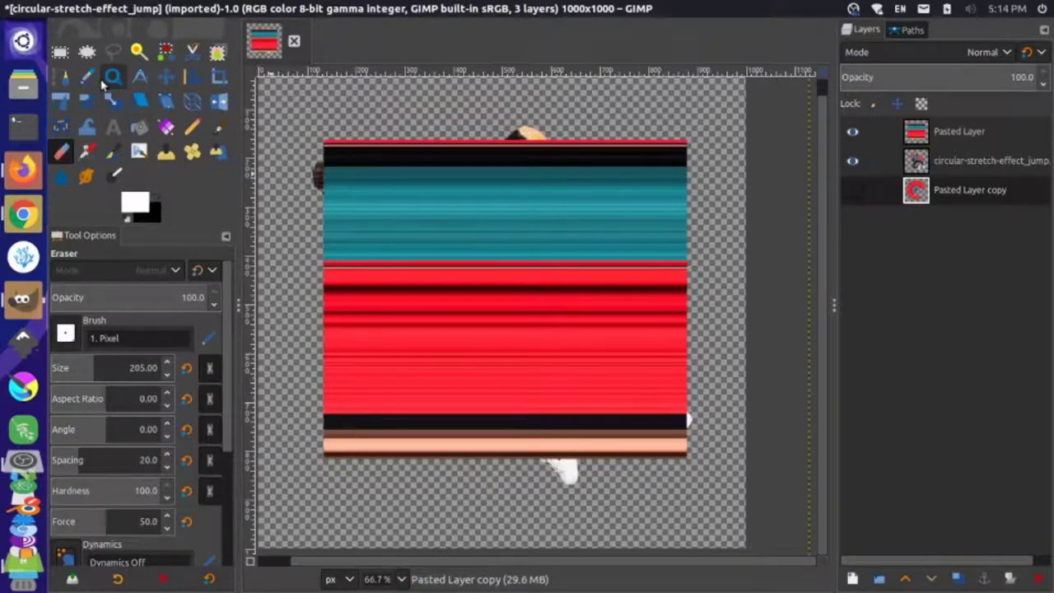
left_click(114, 102)
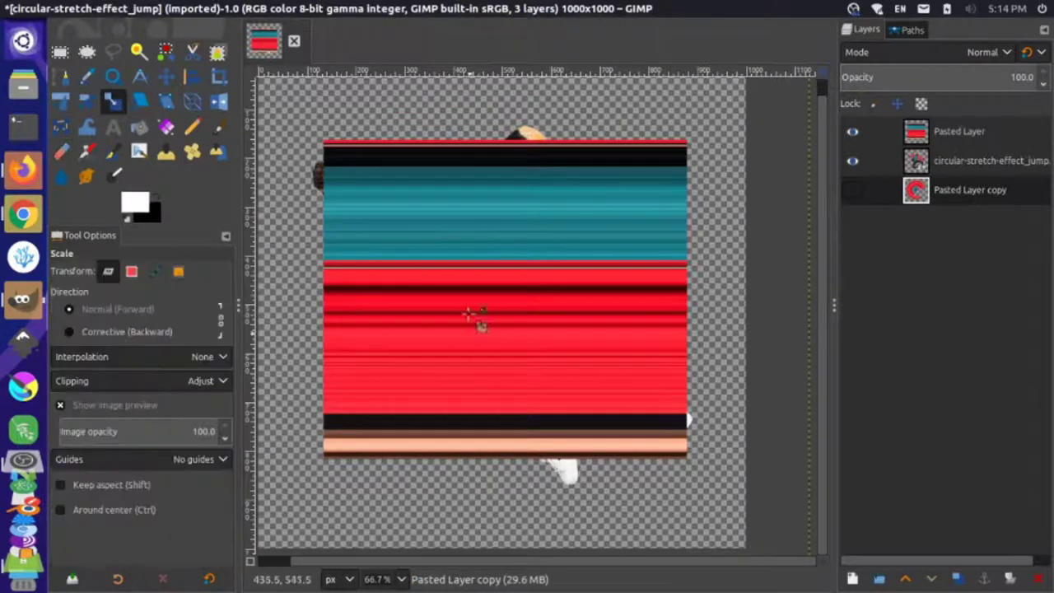
left_click(475, 232)
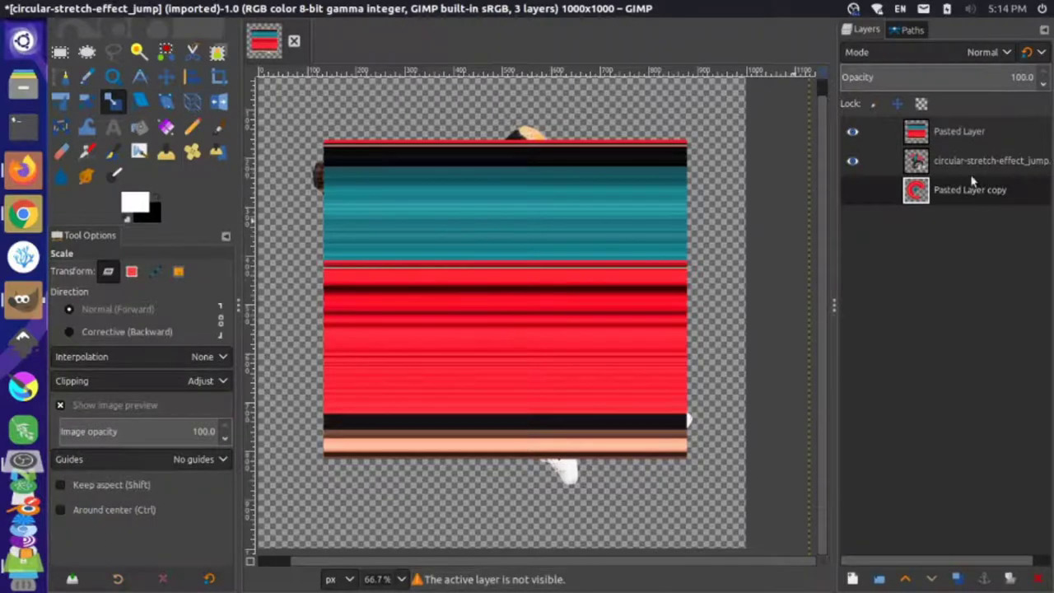
left_click(936, 136)
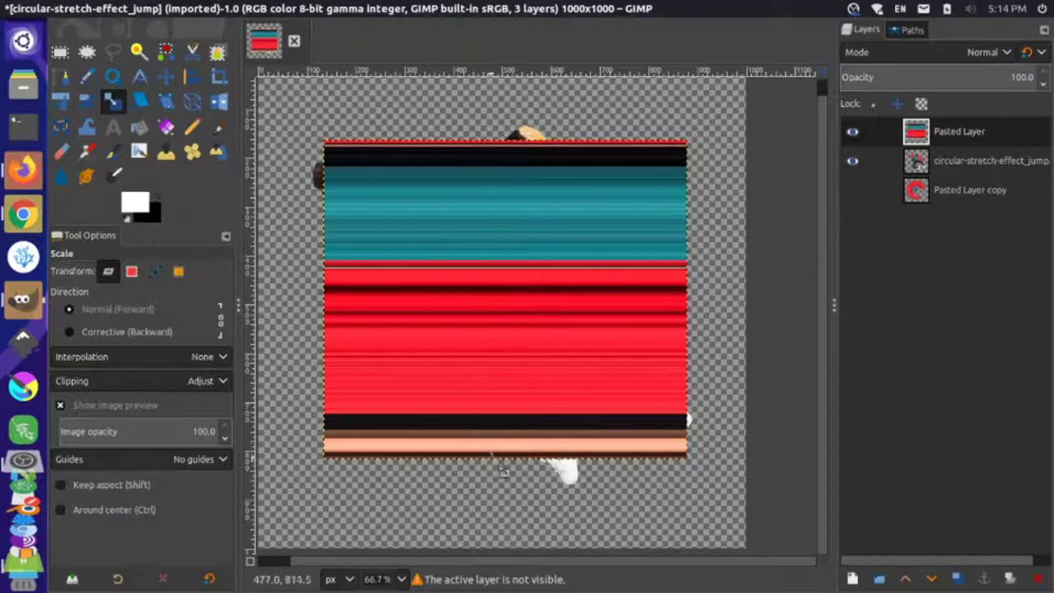
left_click(497, 426)
left_click_drag(519, 472, 515, 560)
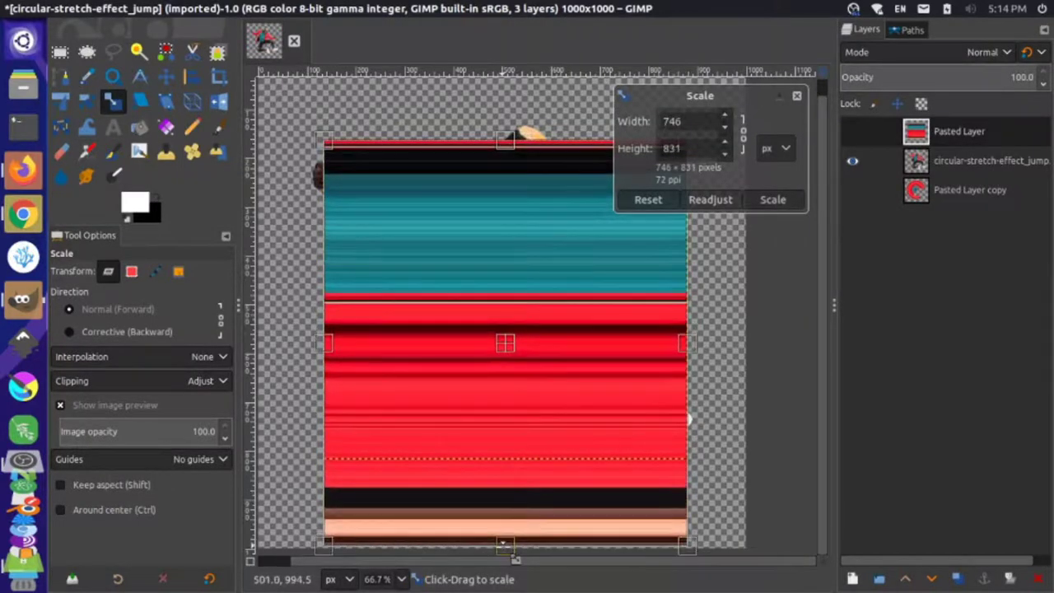
left_click_drag(329, 336, 318, 338)
left_click_drag(690, 344, 704, 344)
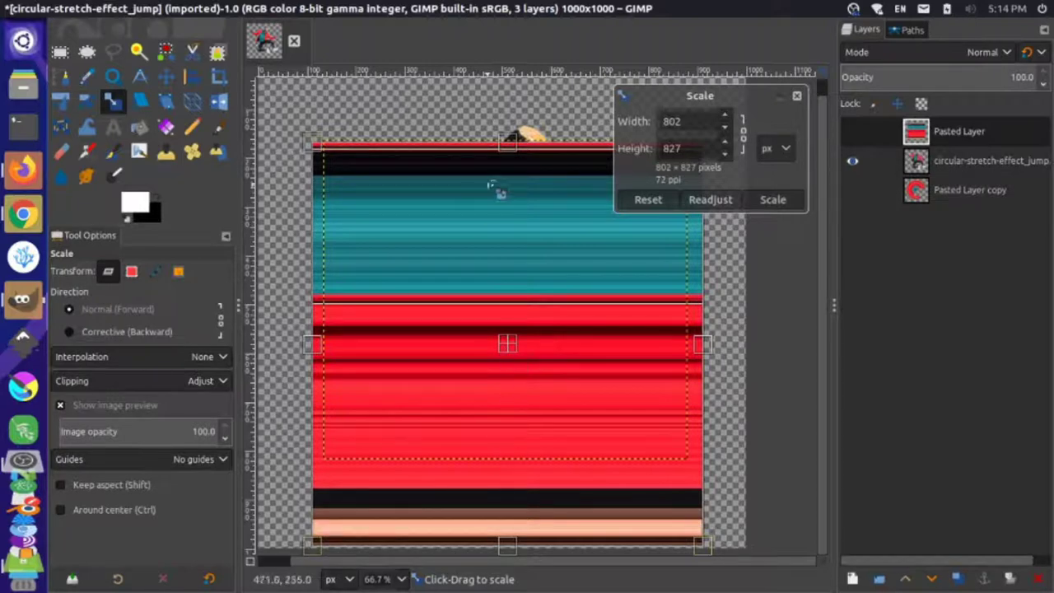
left_click_drag(514, 155, 514, 146)
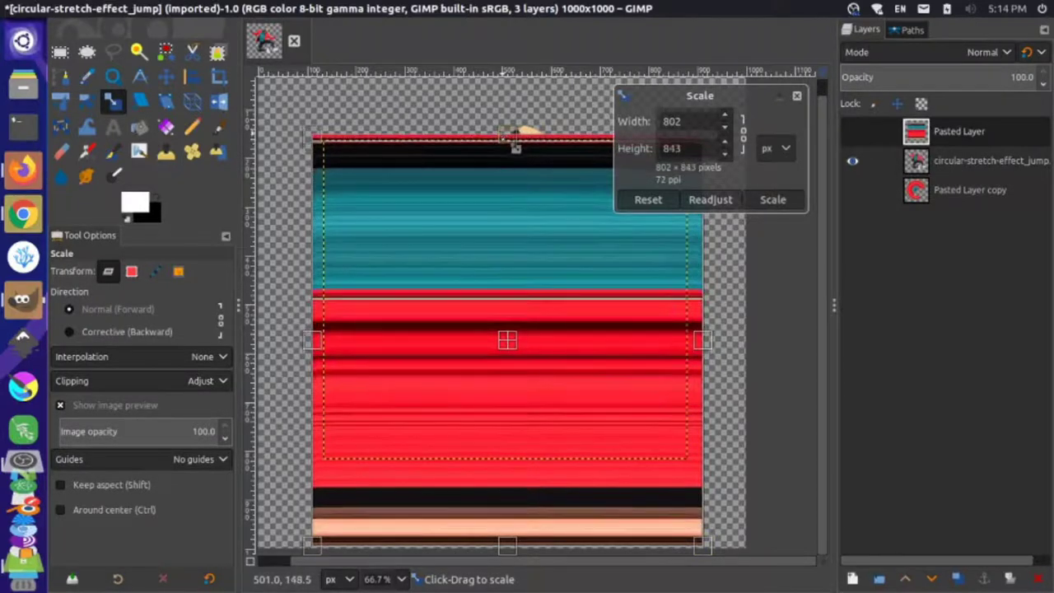
left_click(766, 205)
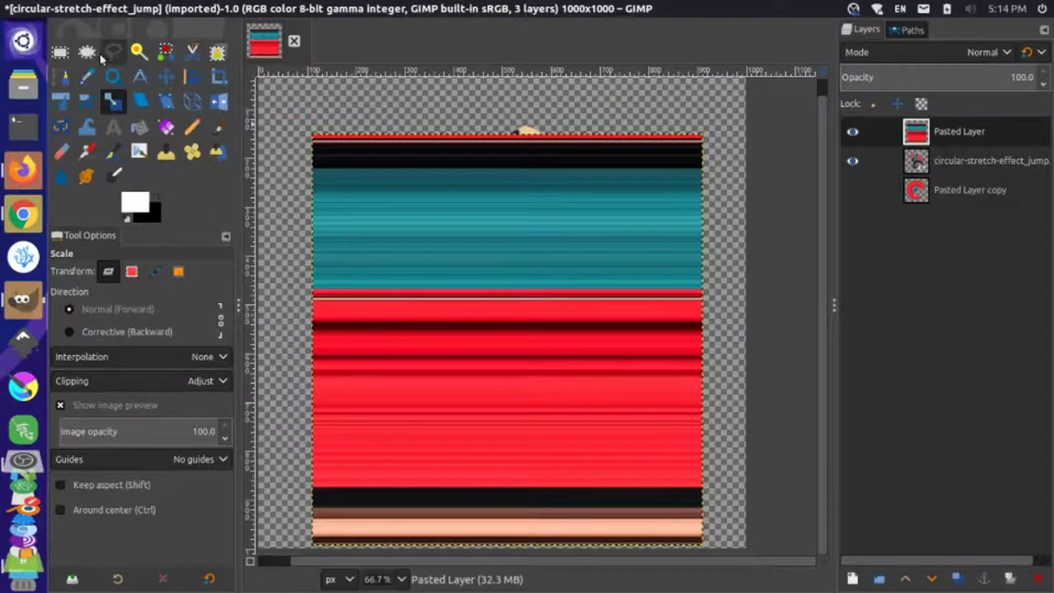
Cut a rectangle of about 867 × 438 px from the upper half of the striped block and paste it as a new layer
left_click(61, 52)
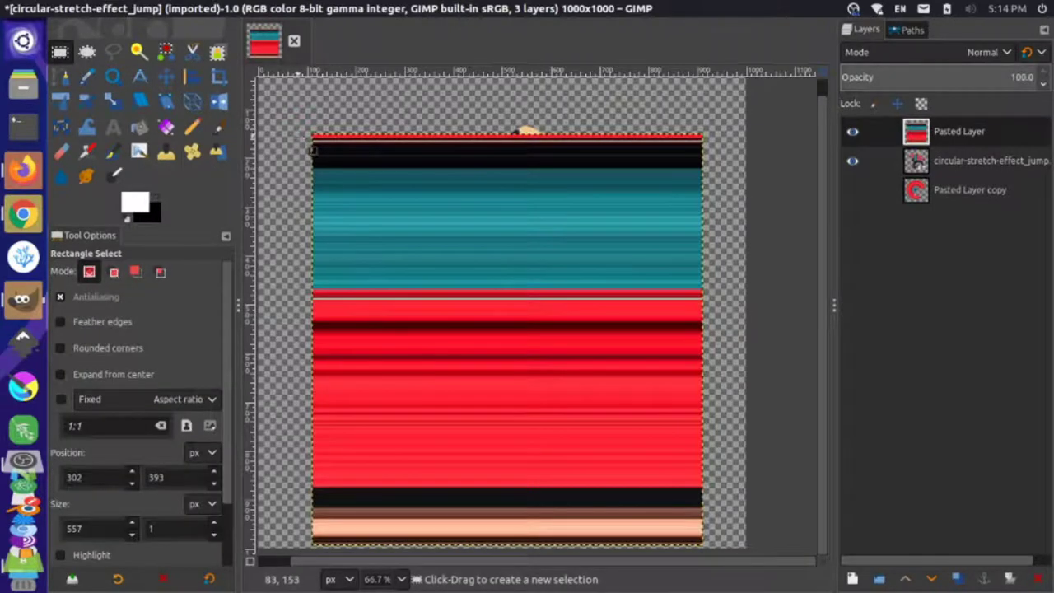
left_click_drag(297, 142, 718, 354)
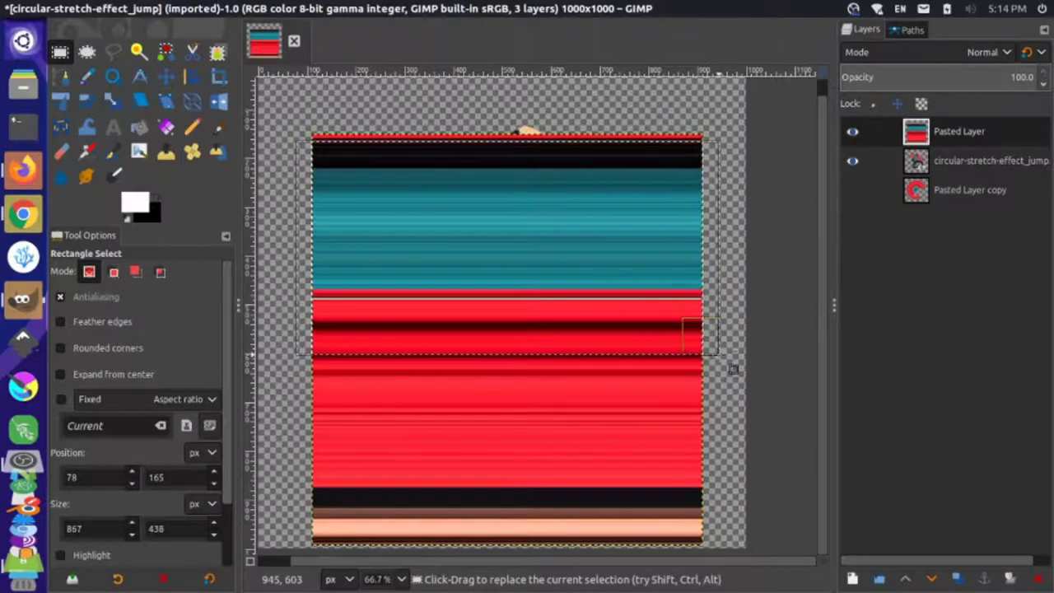
key("ctrl")
key("ctrl+x")
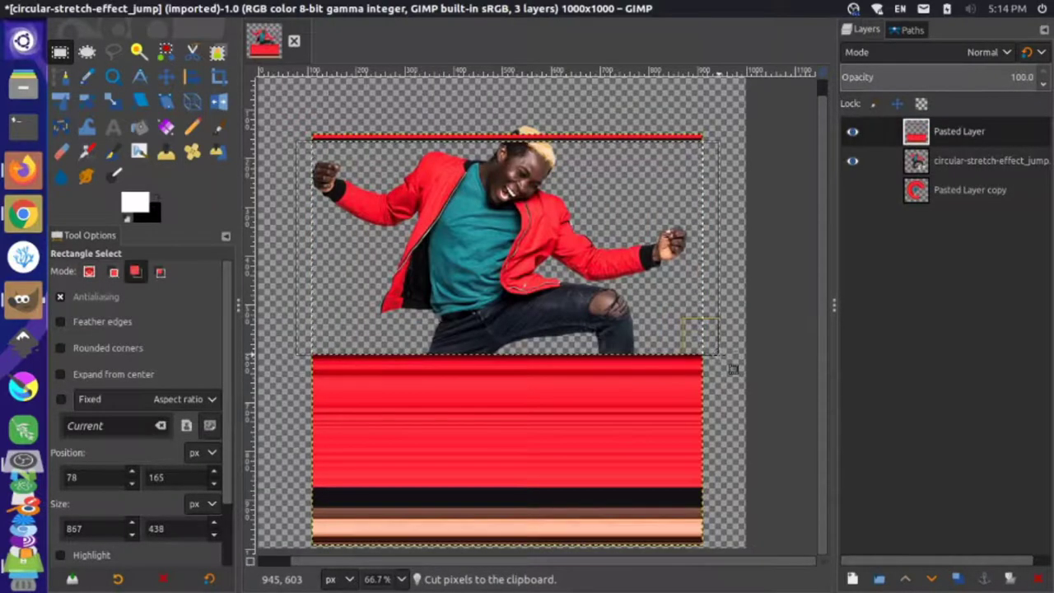
key("ctrl+v")
right_click(961, 129)
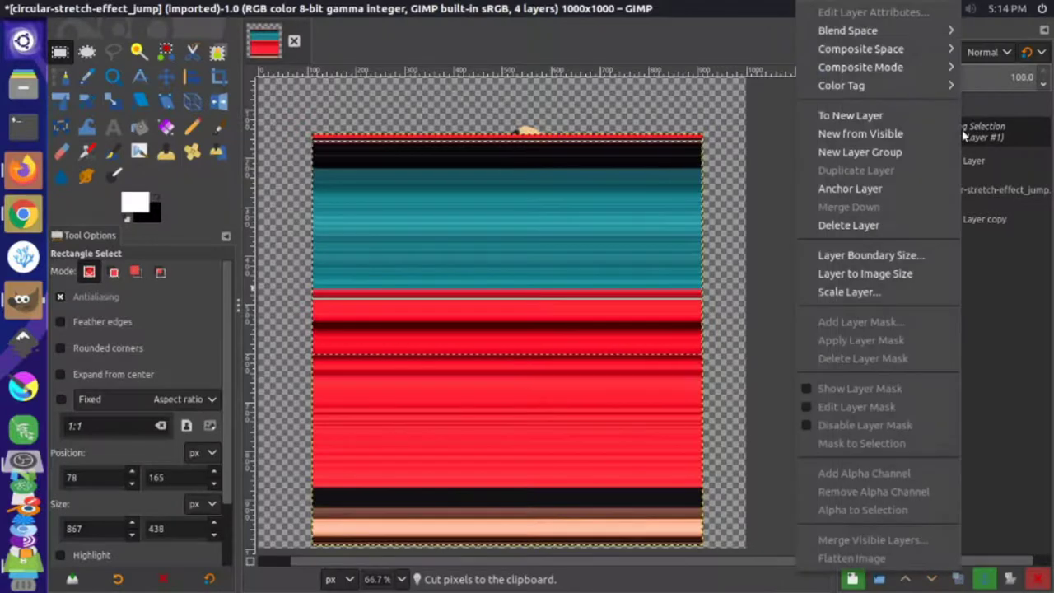
left_click(868, 115)
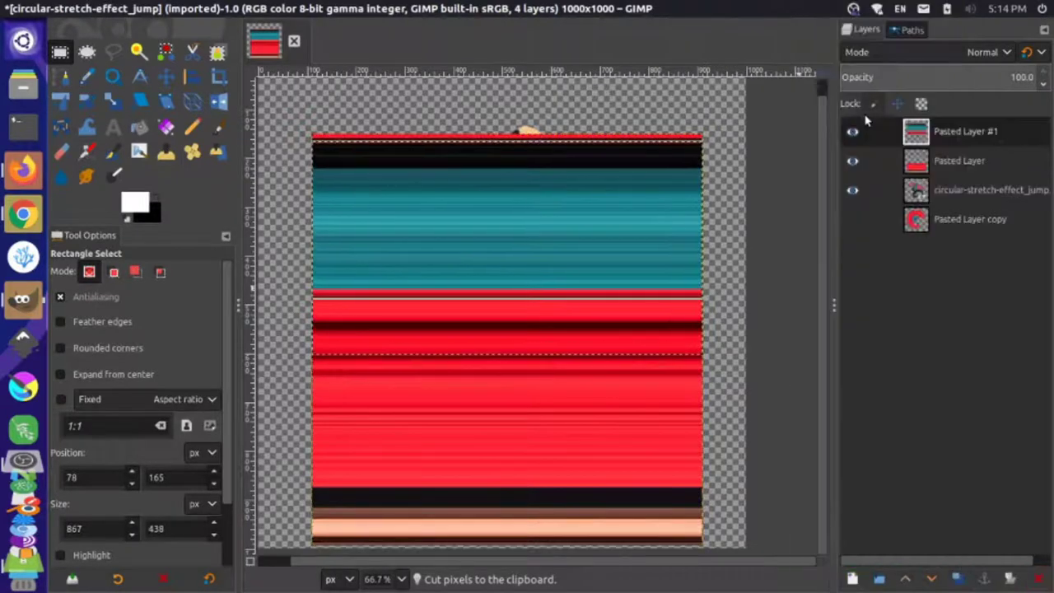
Move the pasted upper-stripes layer down so it overlaps the remaining red stripes above the lower black band
left_click(167, 76)
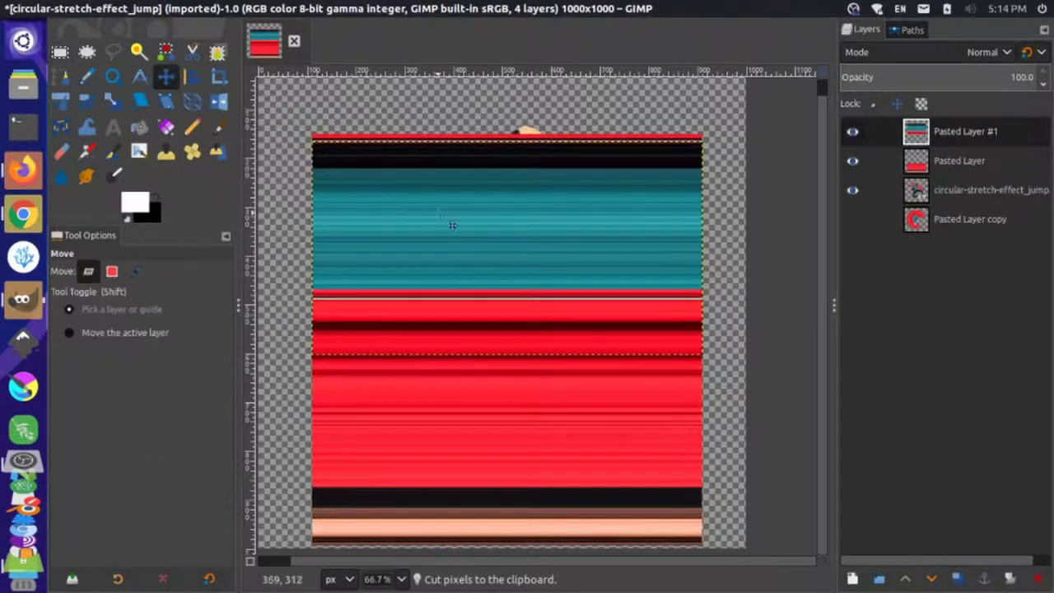
left_click_drag(457, 231, 462, 340)
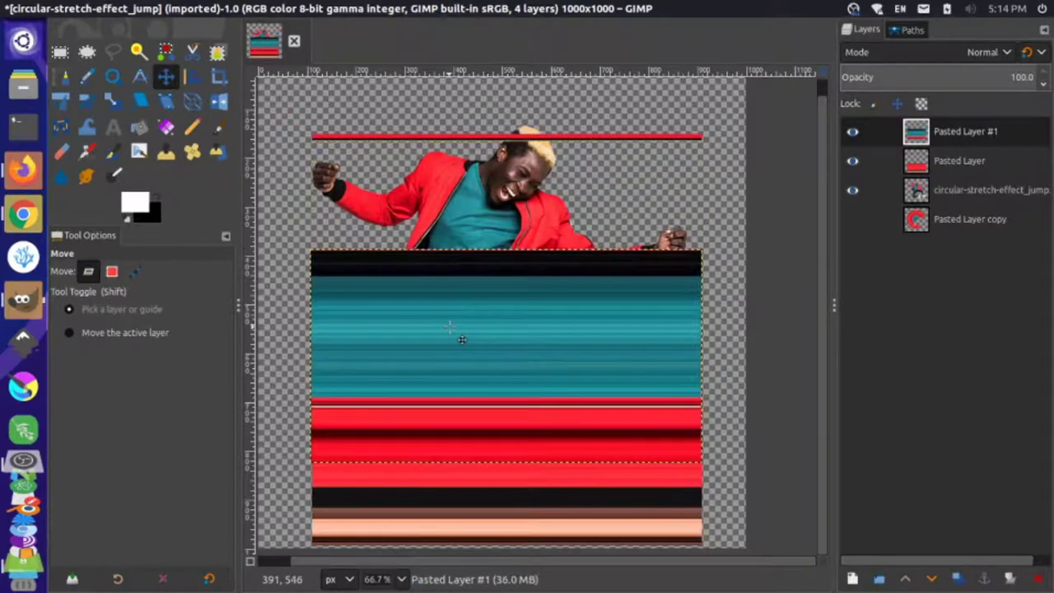
right_click(949, 140)
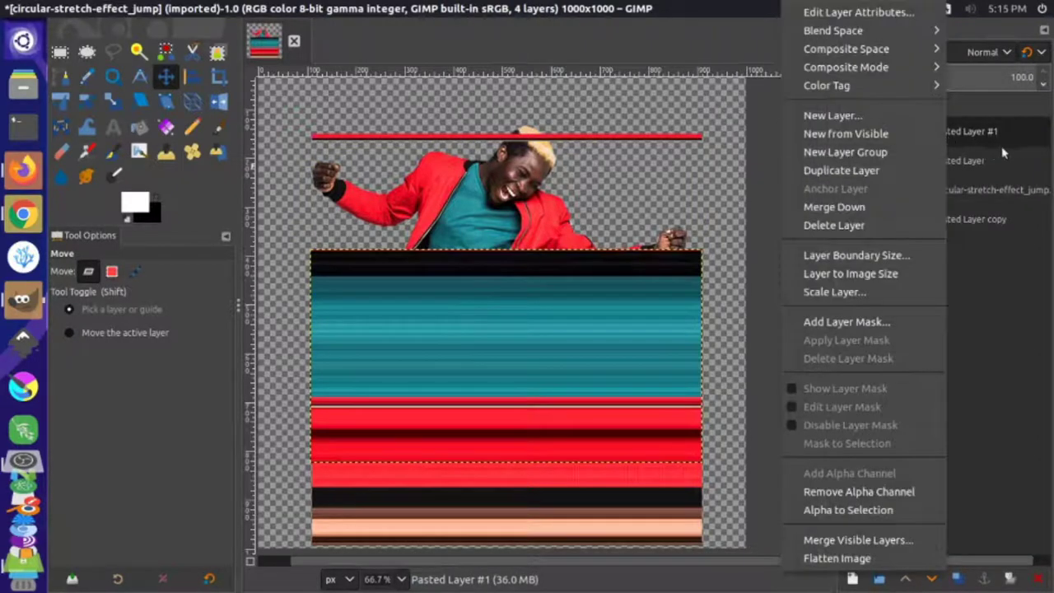
left_click(952, 133)
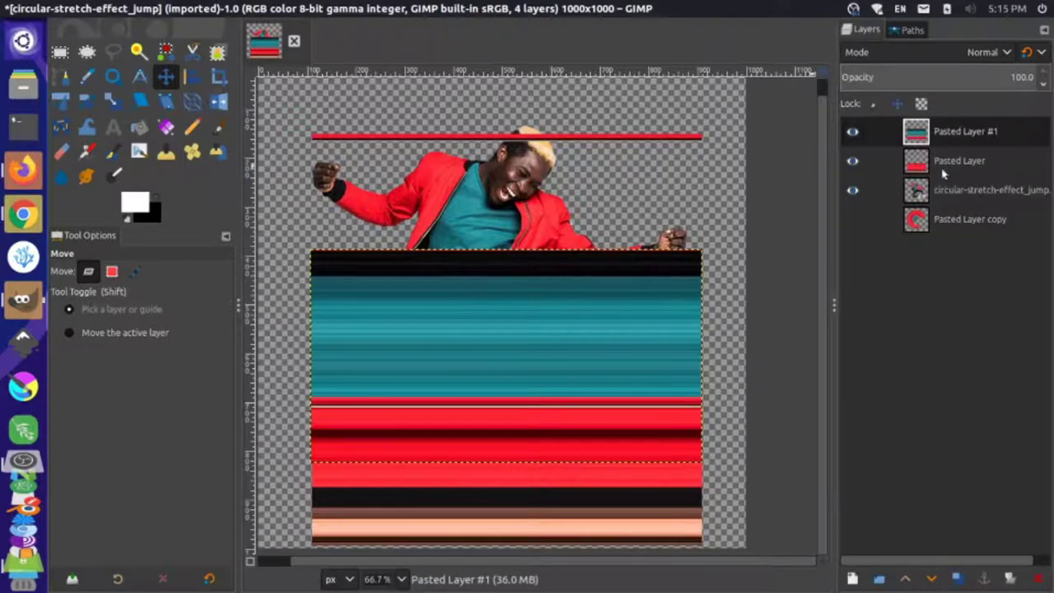
Hide and show each of the two stripe layers to check which stripes each one holds
left_click(946, 165)
left_click(853, 162)
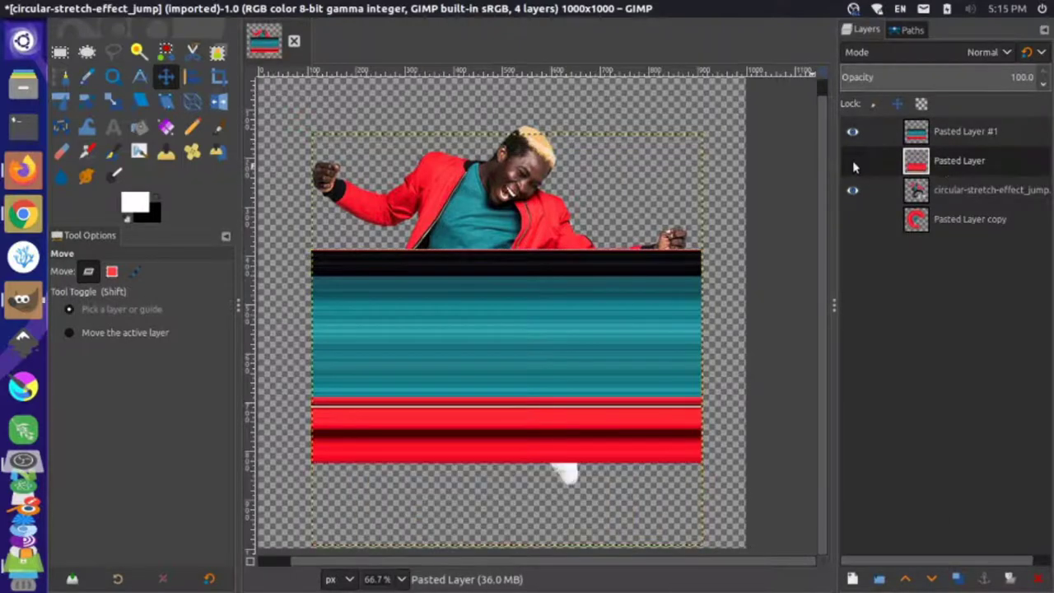
left_click(852, 162)
left_click(853, 134)
left_click(853, 134)
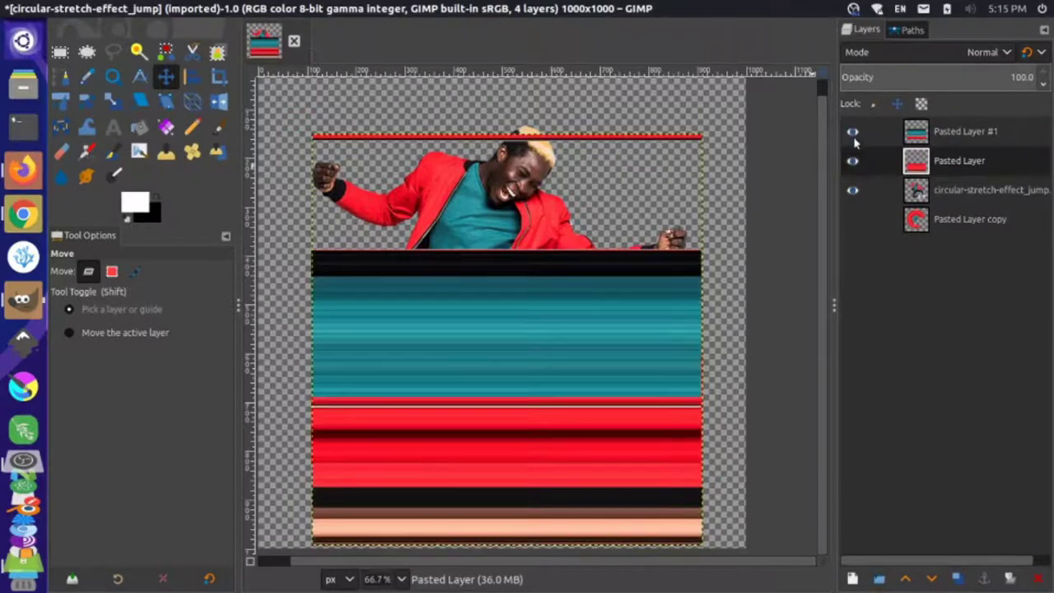
Merge the pasted upper-stripes layer down into the striped layer below it
left_click(954, 137)
right_click(957, 139)
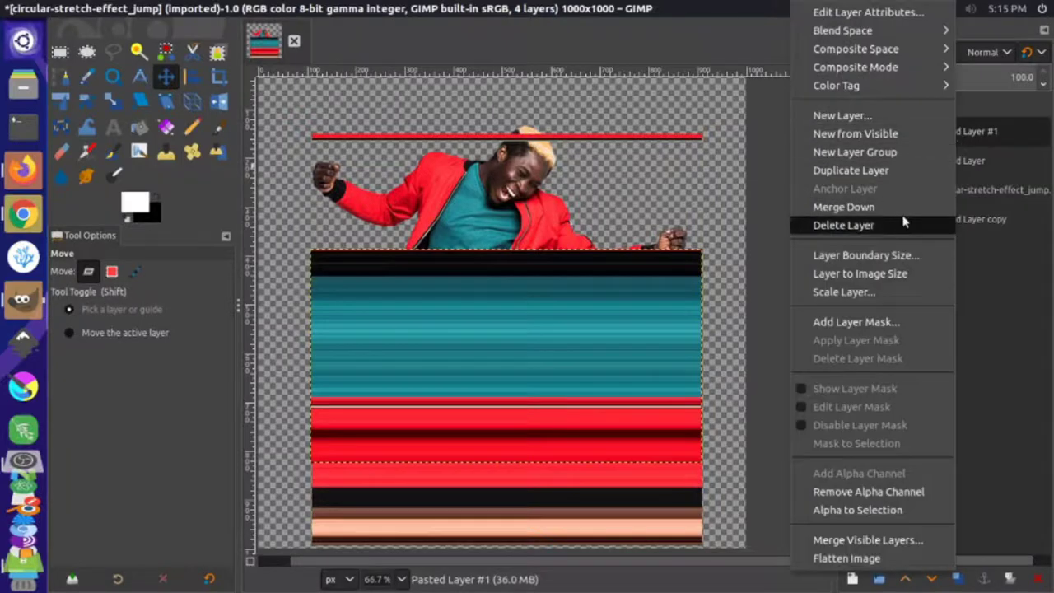
left_click(876, 208)
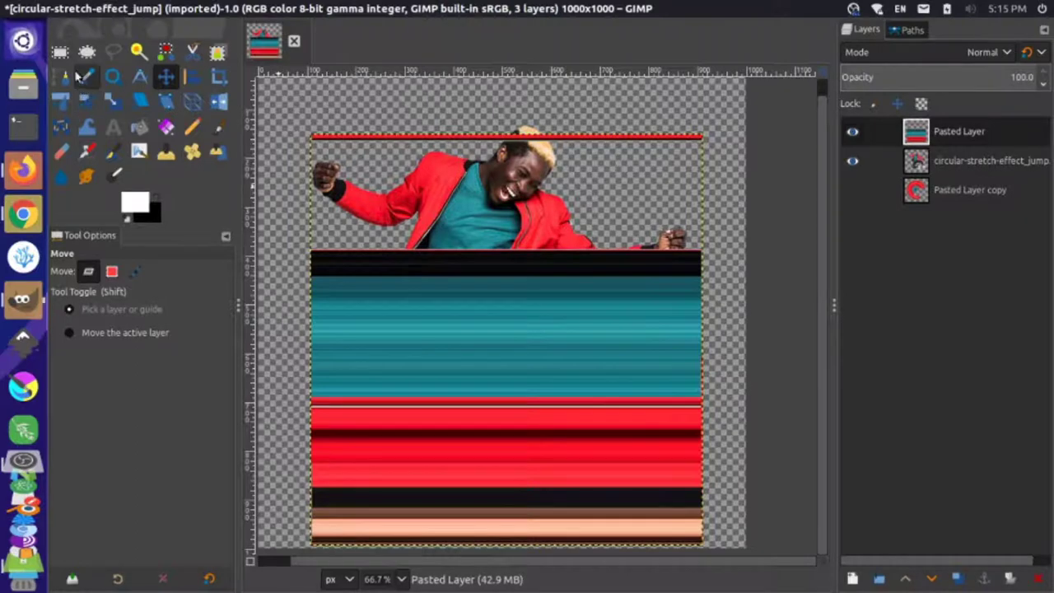
Crop only the merged striped layer to its 804 × 607 px block of stripes, and move the block up over the model
left_click(218, 76)
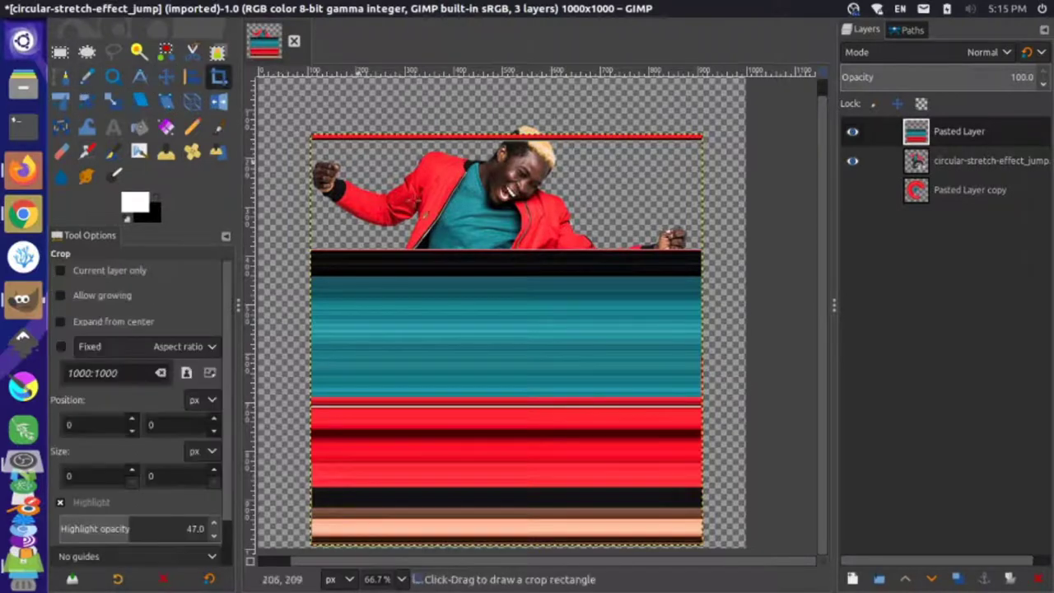
left_click_drag(304, 247, 709, 551)
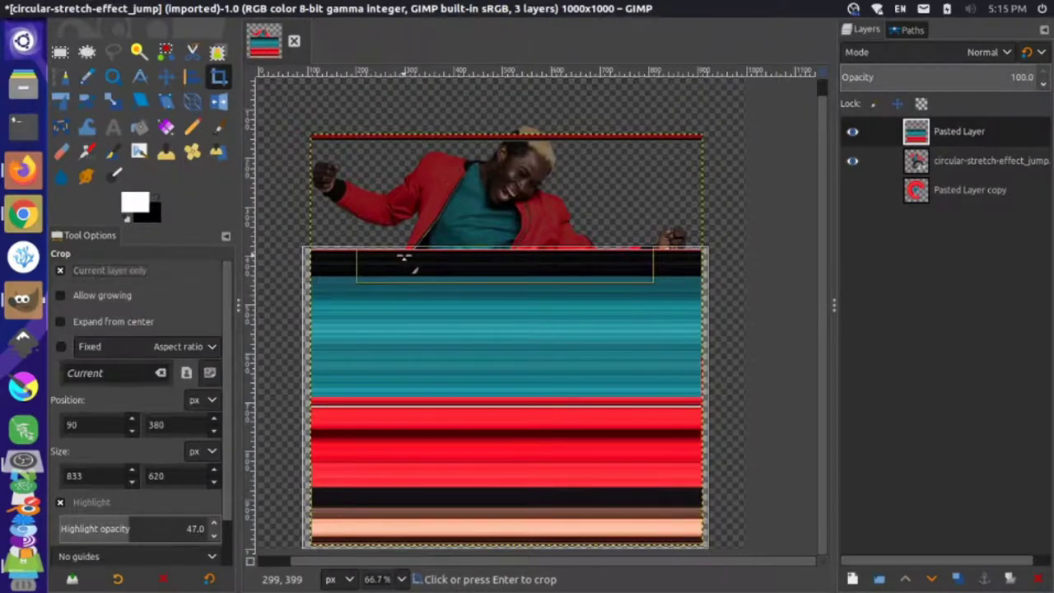
left_click(403, 260)
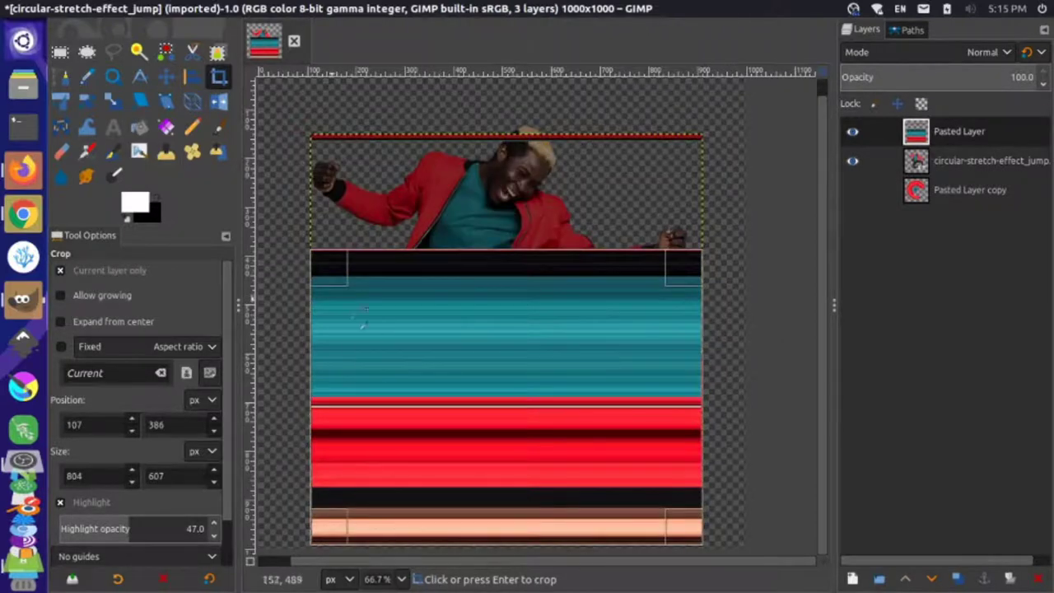
key("Return")
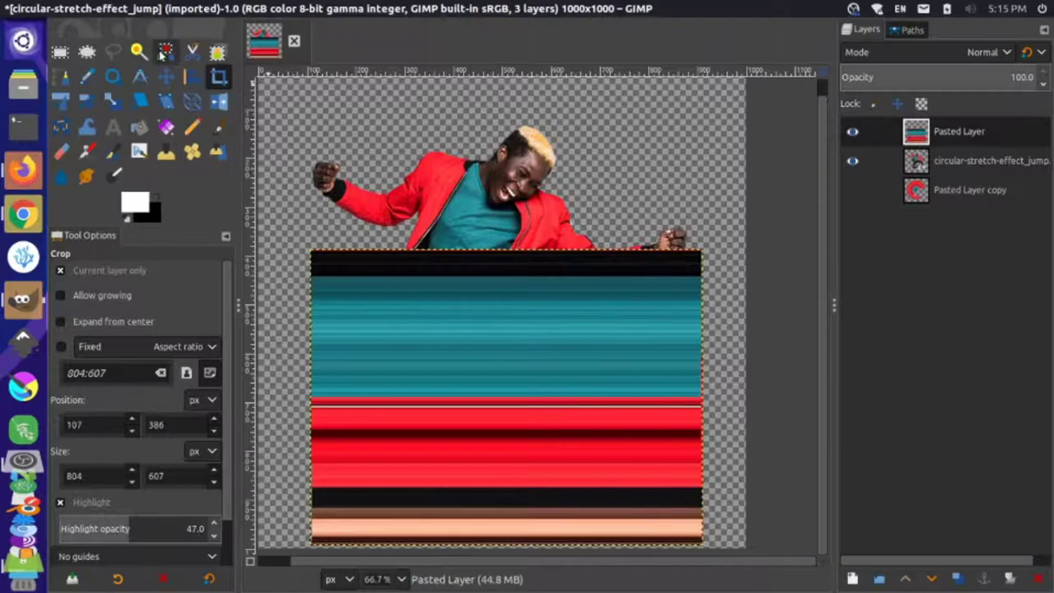
left_click(165, 76)
left_click_drag(485, 348, 483, 201)
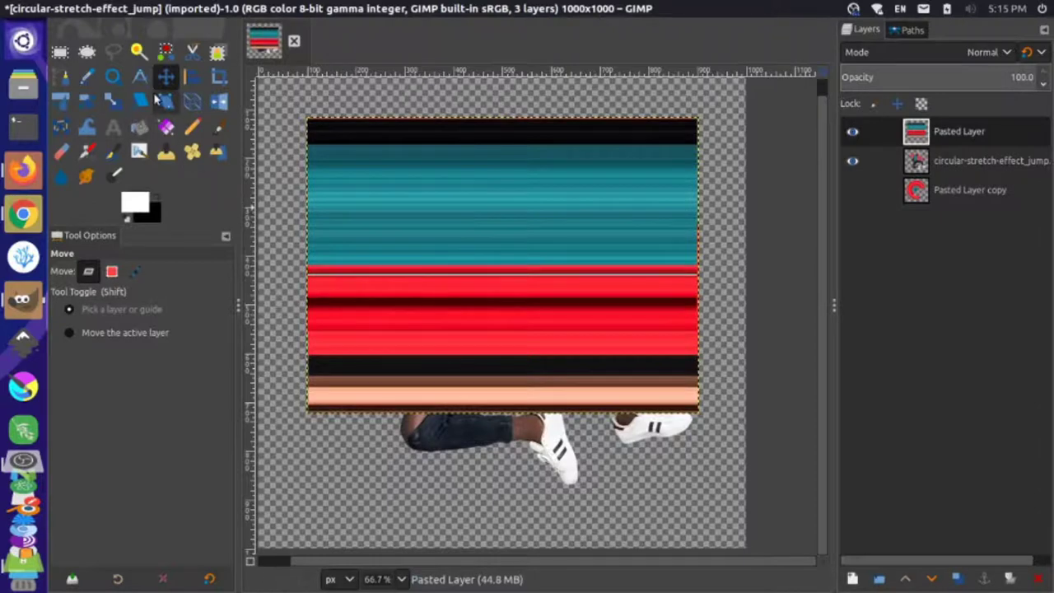
Try to stretch the striped block downward to about 804 × 747 px
left_click(112, 100)
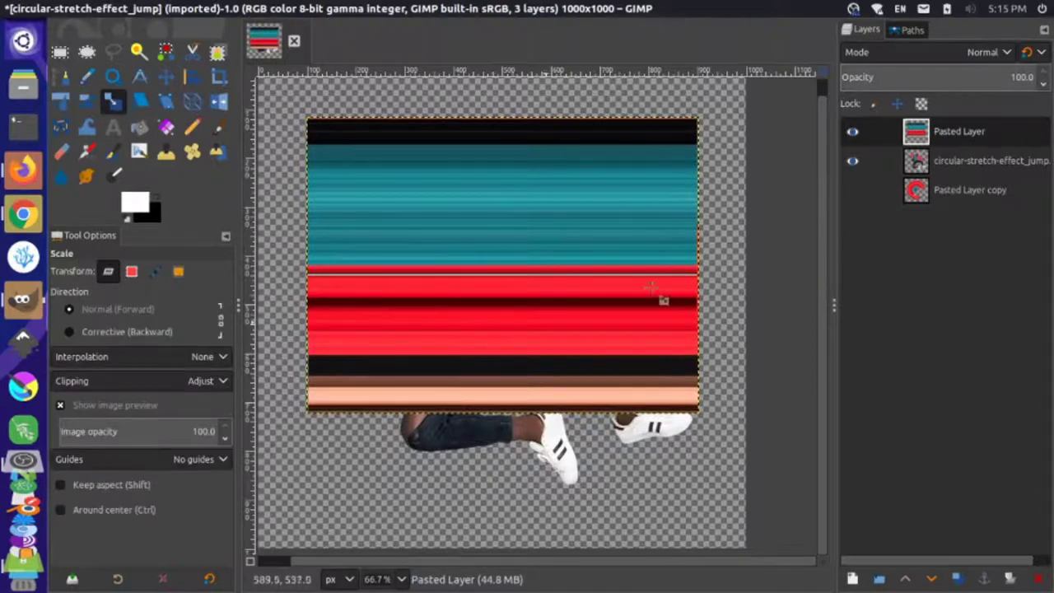
left_click(521, 305)
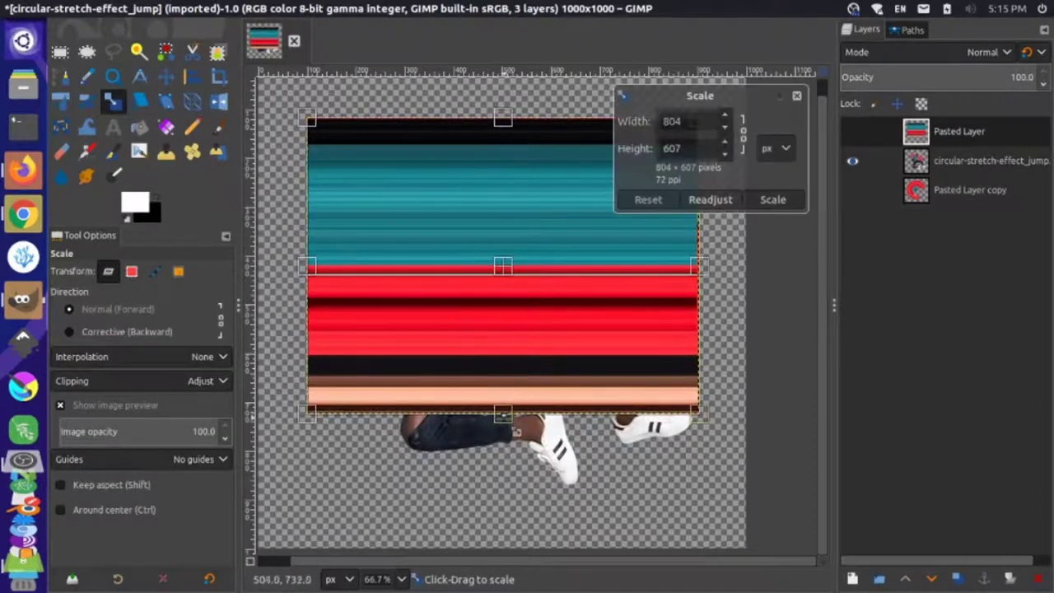
left_click_drag(516, 430, 515, 506)
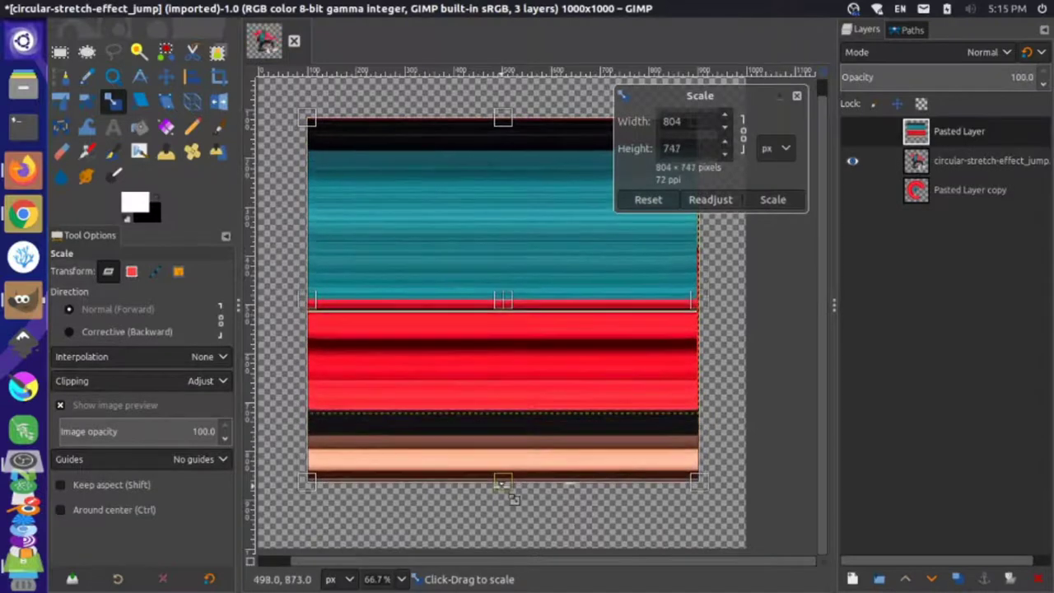
left_click(772, 200)
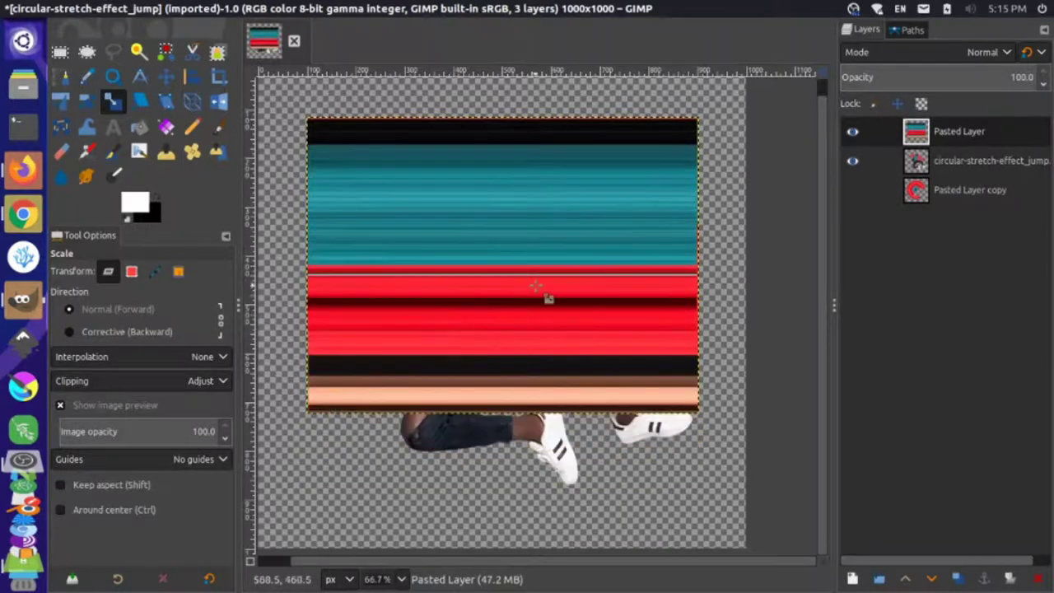
Scale the striped block's height down to its lower edge at about 804 × 654 px
left_click(501, 380)
left_click_drag(500, 381, 501, 404)
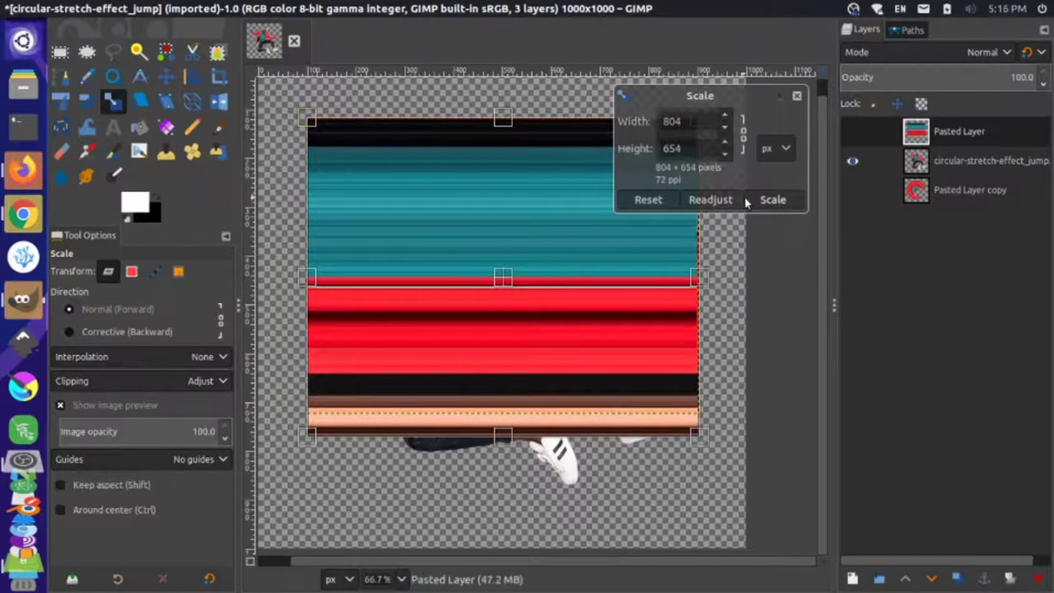
left_click(773, 201)
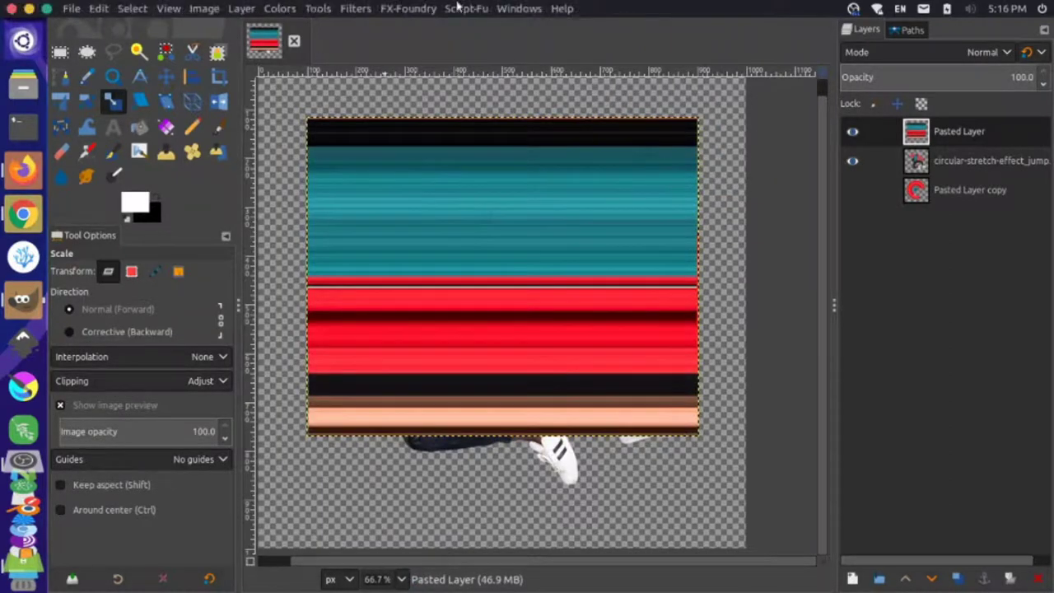
Duplicate the striped layer and apply the Polar Coordinates filter to the copy with 100% circle depth and 0 offset angle
right_click(939, 137)
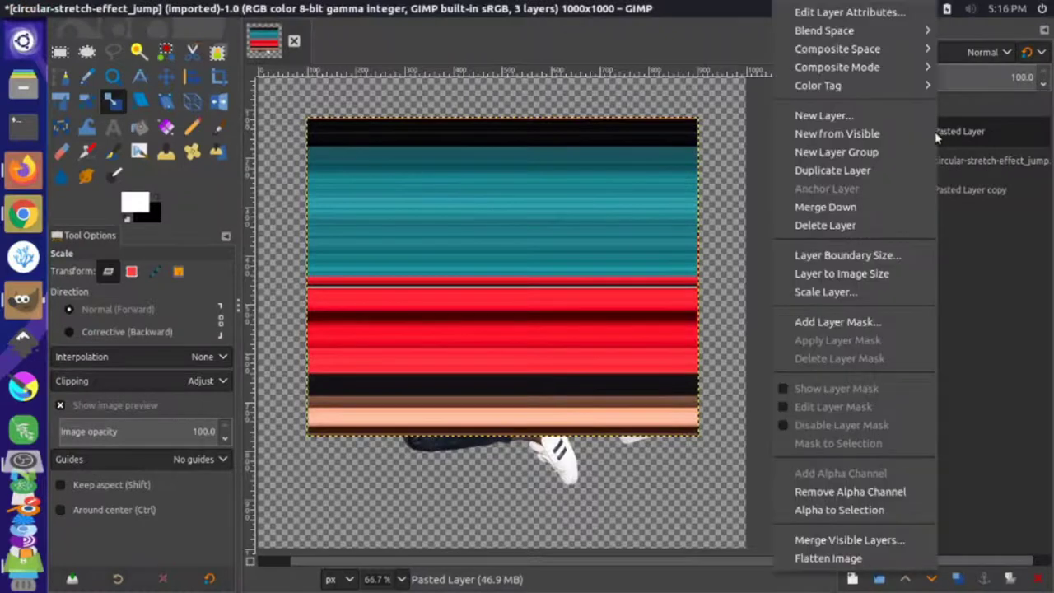
left_click(851, 172)
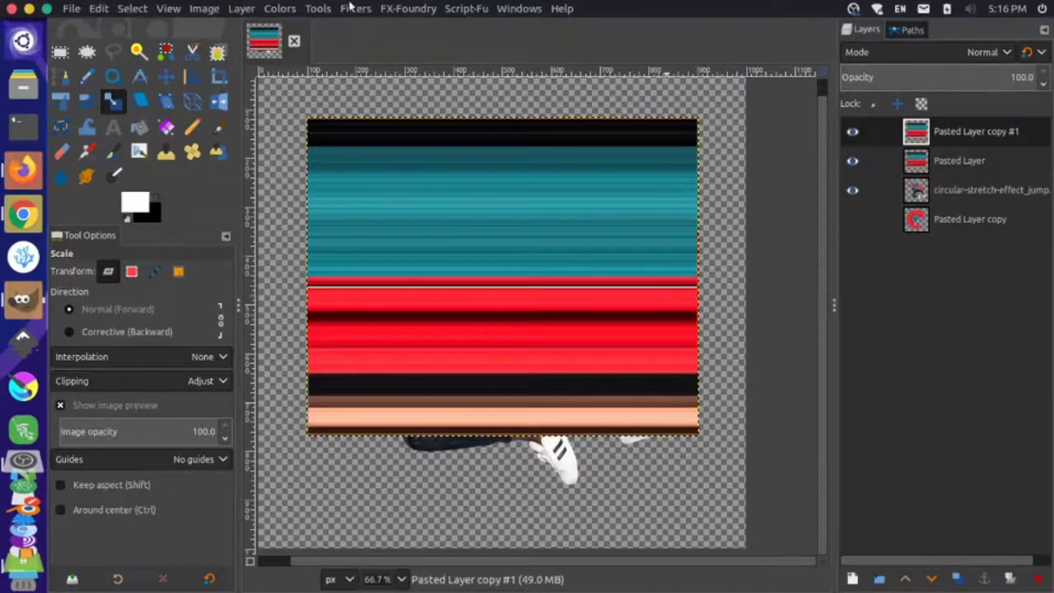
left_click(352, 8)
mouse_move(521, 180)
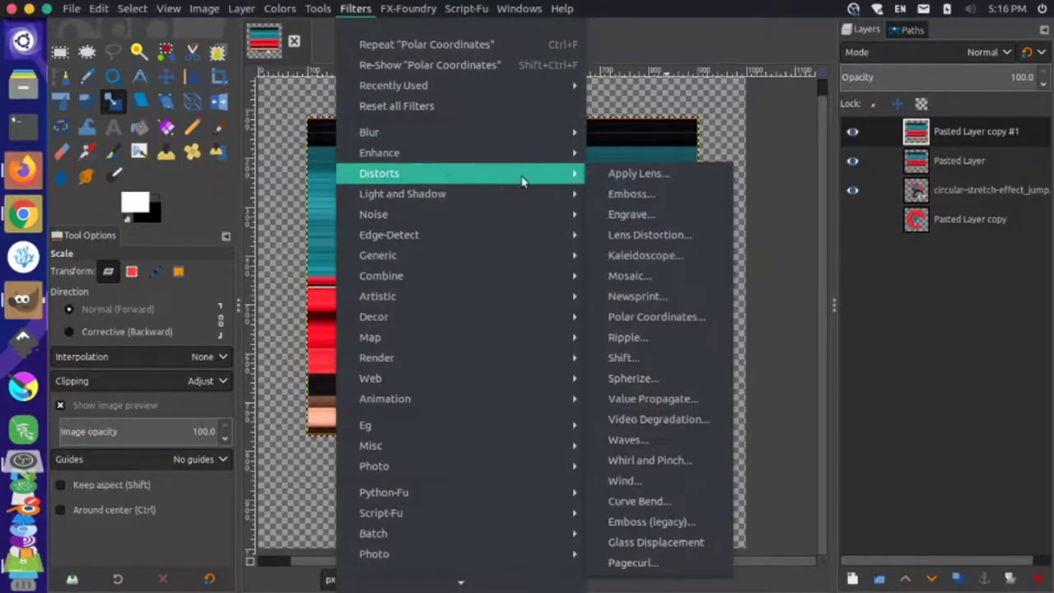
left_click(667, 326)
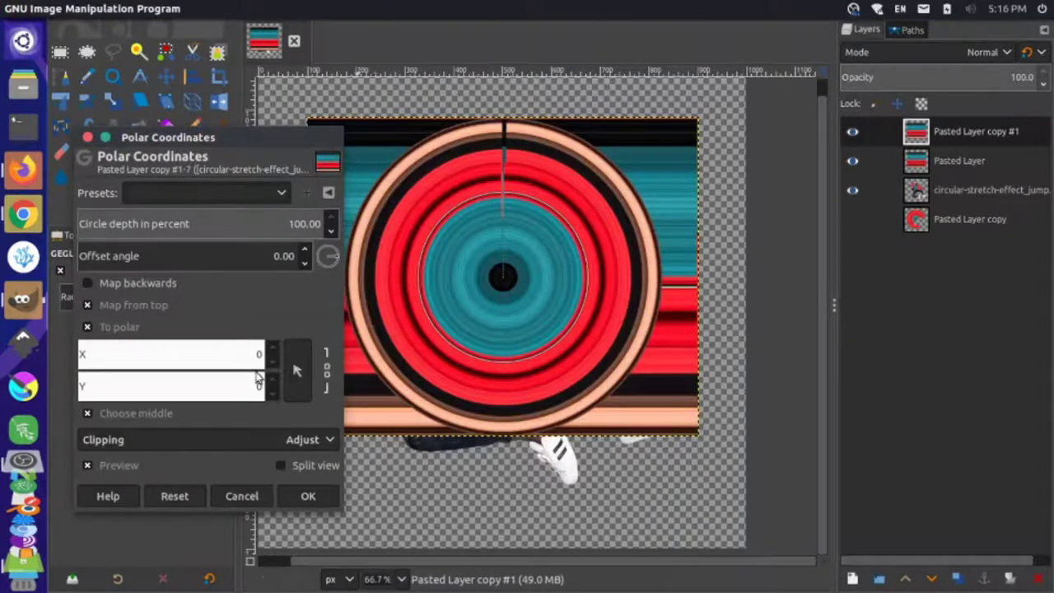
left_click(308, 497)
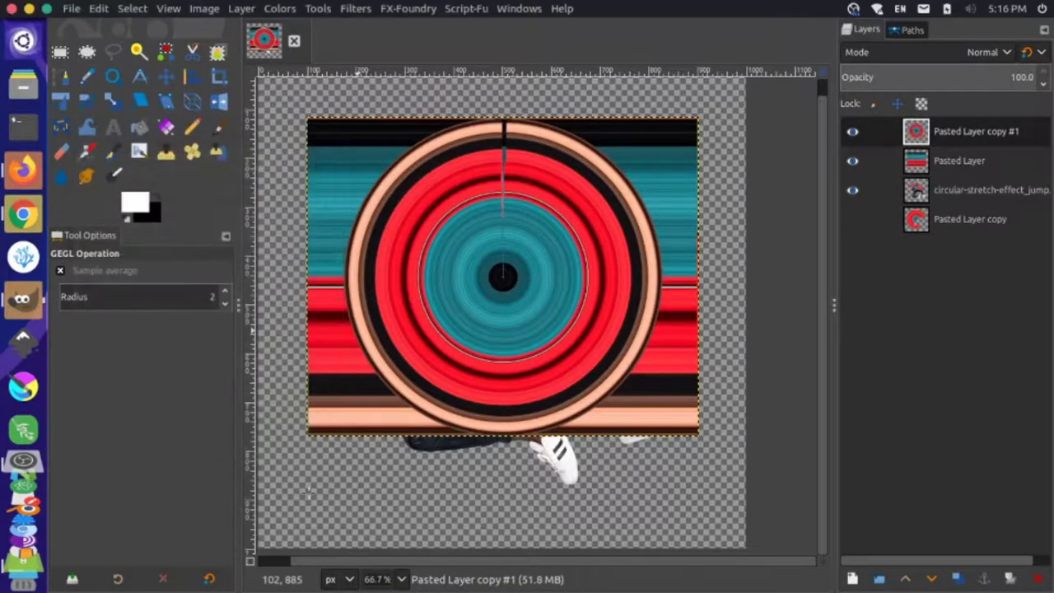
Hide the original striped layer and rotate the new circle layer by about 144.39 degrees around its center
left_click(852, 161)
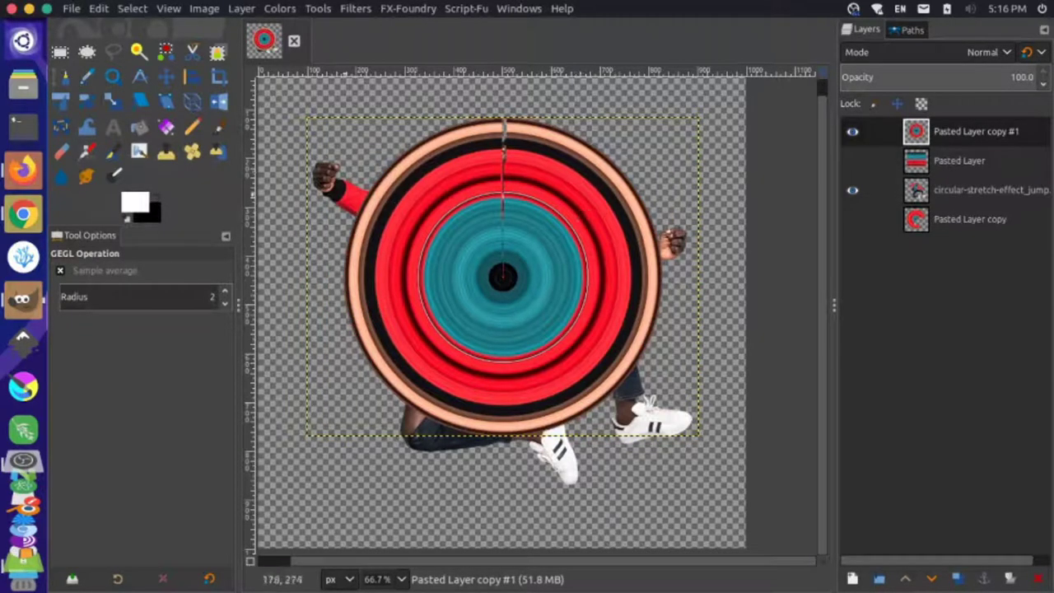
left_click(86, 100)
left_click_drag(576, 186, 594, 469)
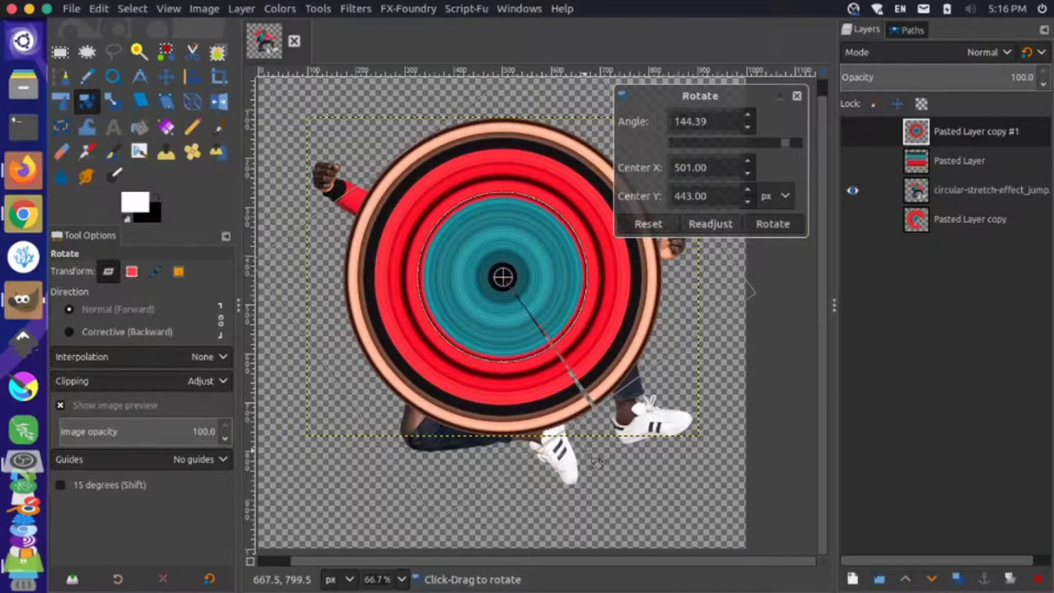
left_click(778, 224)
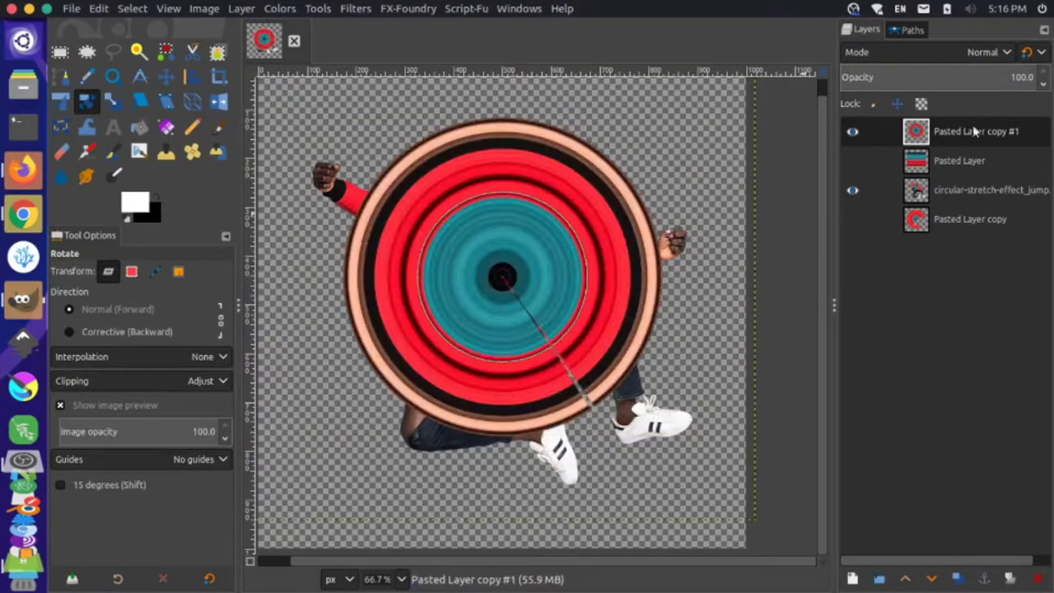
Send the rotated circle layer to the bottom of the layer stack and shift the circle slightly up and left behind the model
left_click_drag(974, 131, 961, 224)
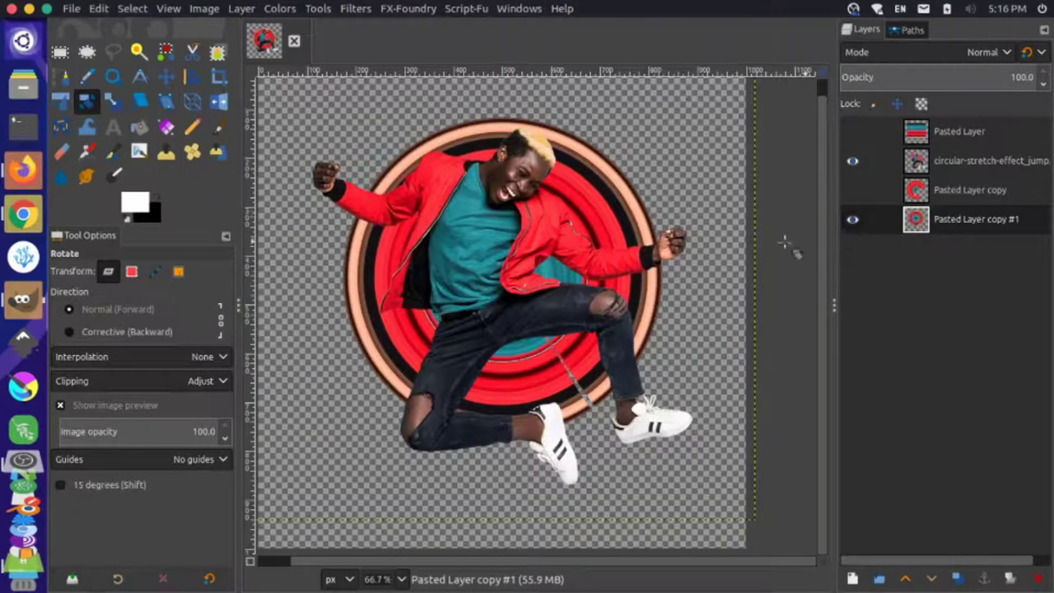
left_click(166, 77)
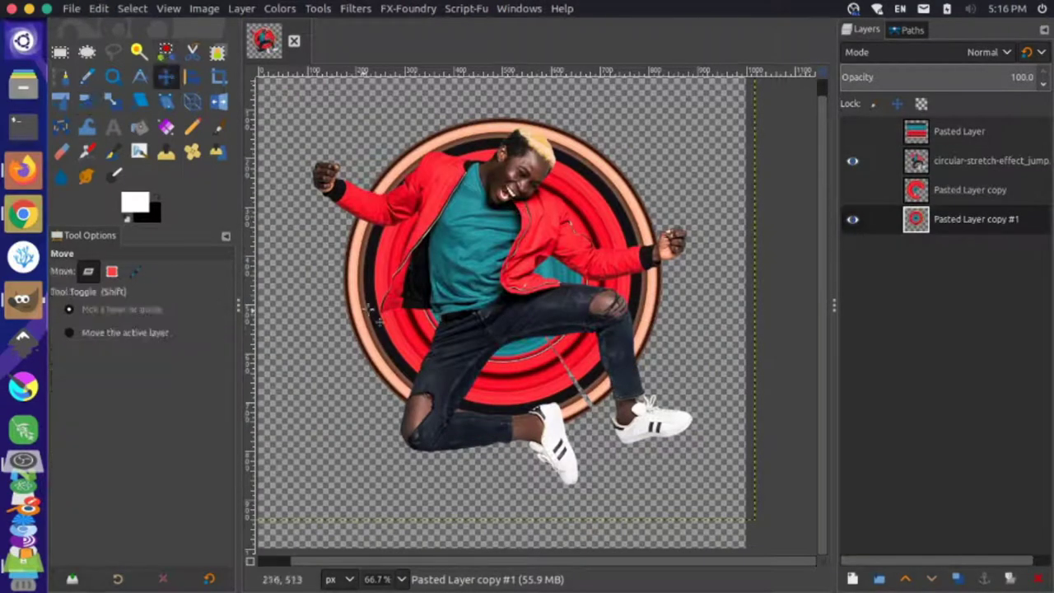
left_click_drag(379, 327, 340, 308)
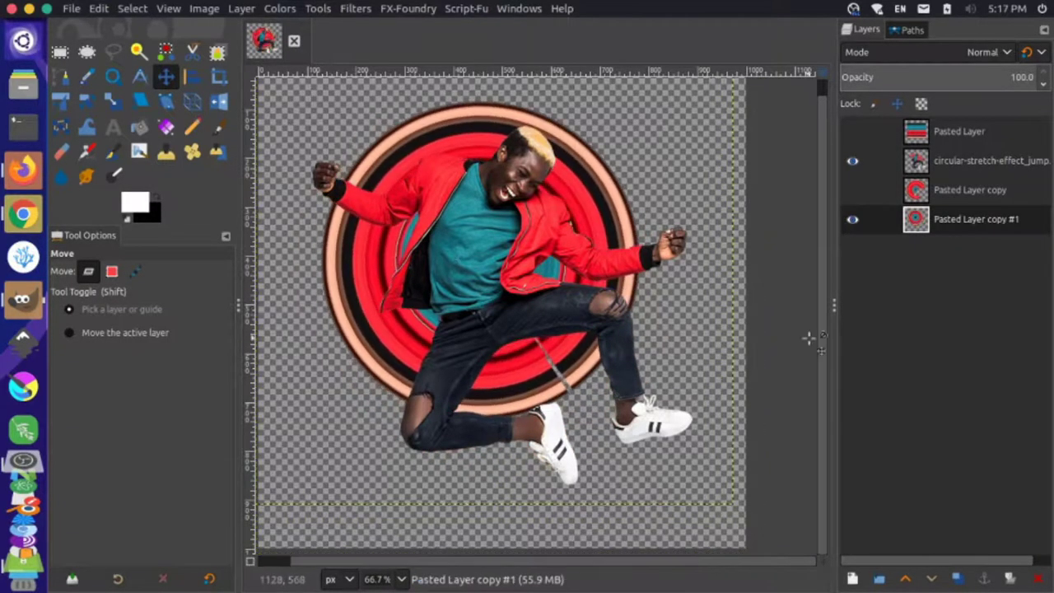
Hide the new circle layer, and select and show the original striped layer
left_click(852, 219)
left_click(957, 136)
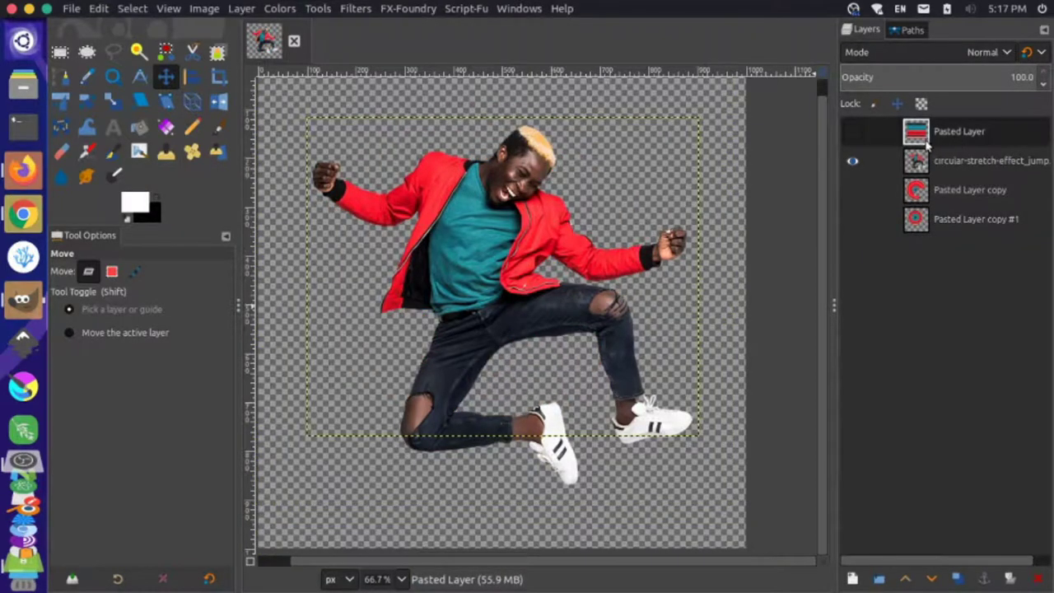
left_click(854, 133)
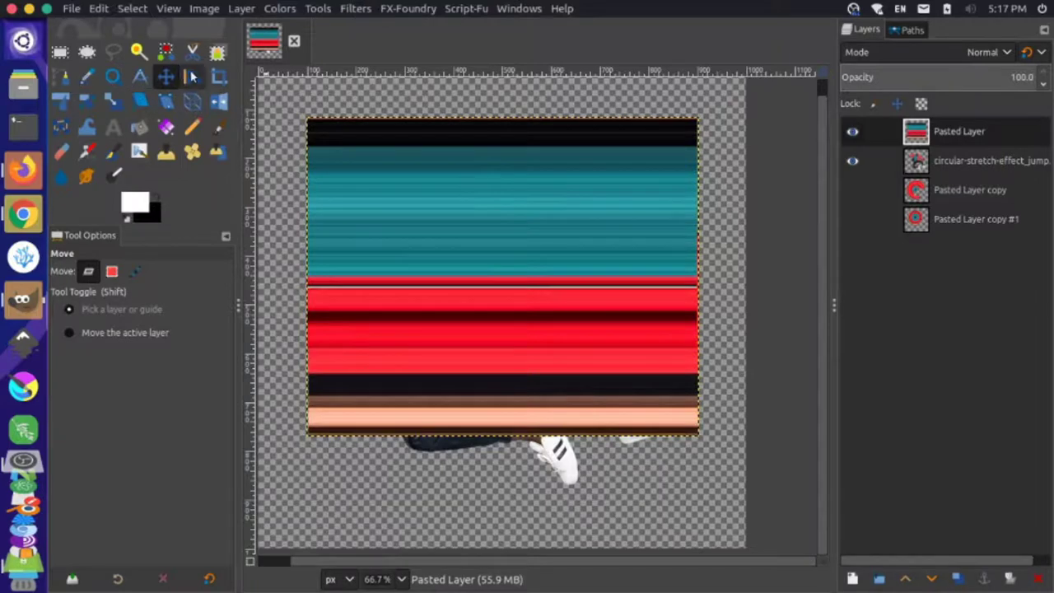
Scale the striped block to about 915 × 785 px, extending it downward and to both sides
left_click(112, 101)
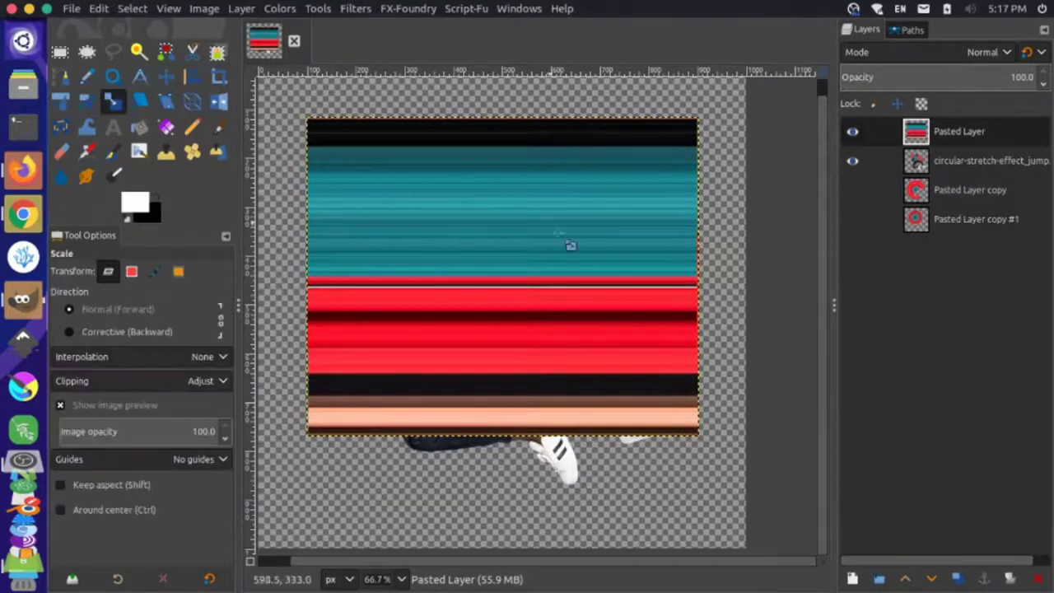
left_click(574, 317)
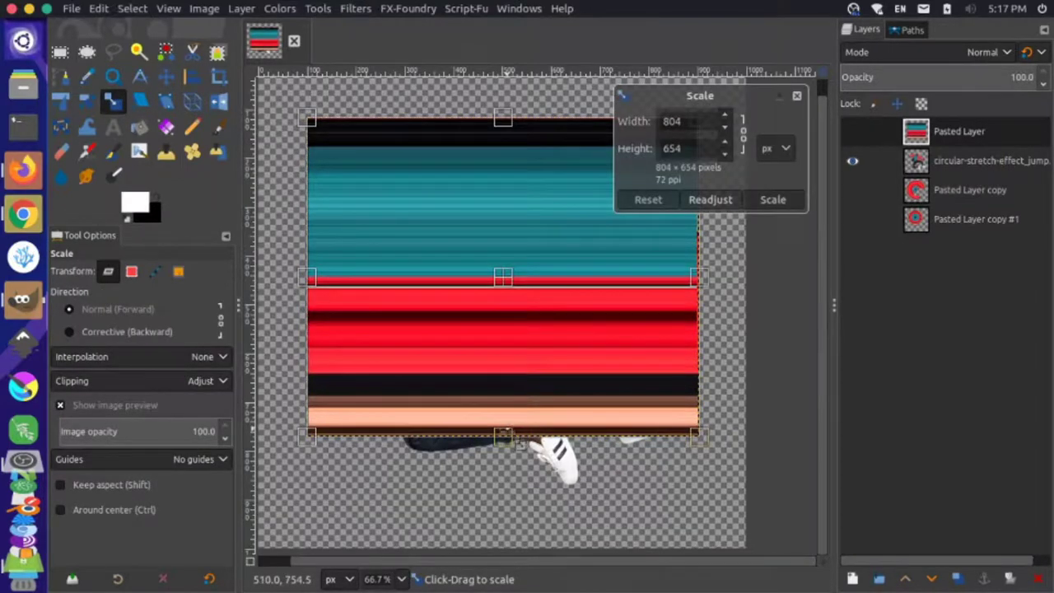
left_click_drag(504, 436, 504, 471)
left_click_drag(698, 471, 723, 498)
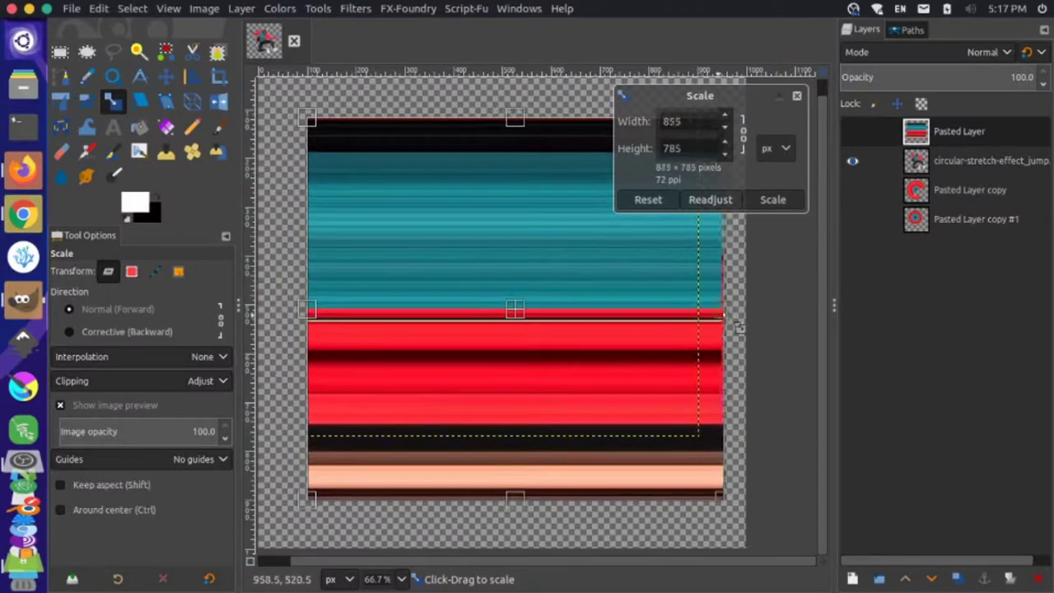
left_click_drag(732, 321, 742, 321)
left_click_drag(308, 312, 288, 314)
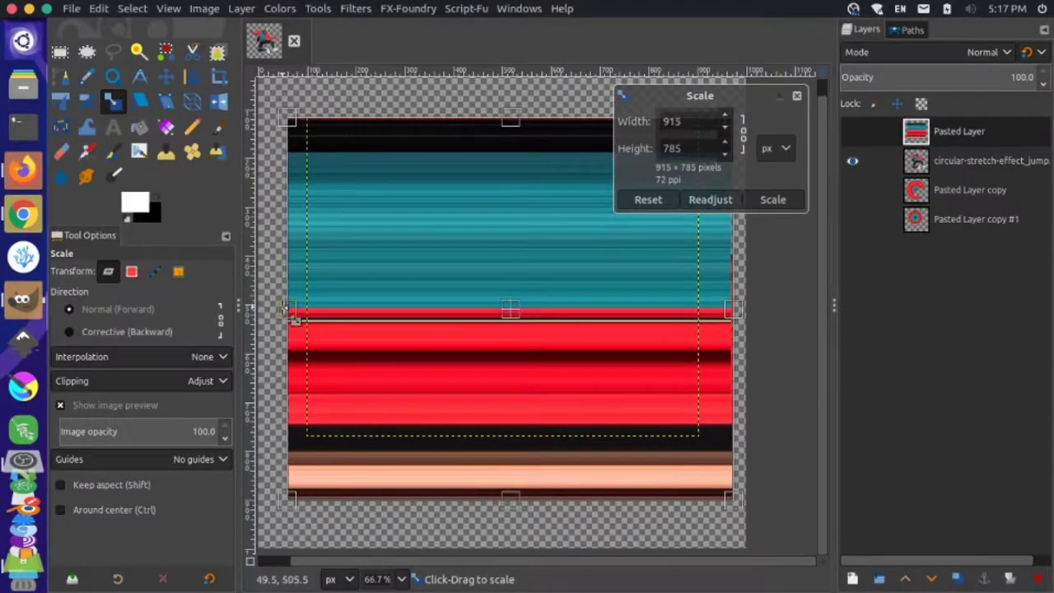
left_click(772, 200)
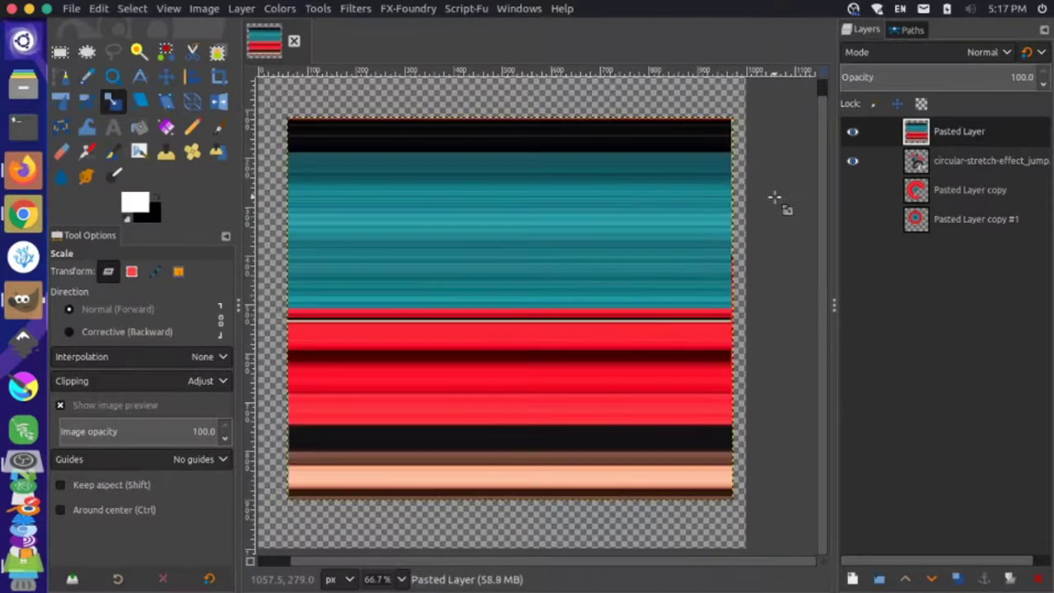
Duplicate the enlarged striped layer and turn the copy into a circle with the Polar Coordinates filter at 100 percent circle depth
right_click(953, 127)
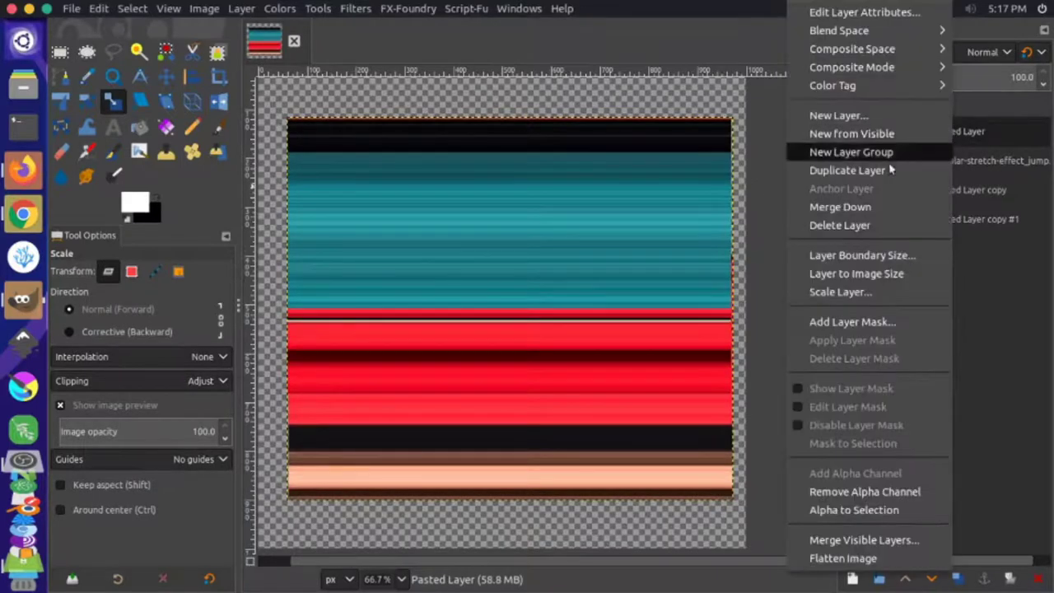
left_click(851, 171)
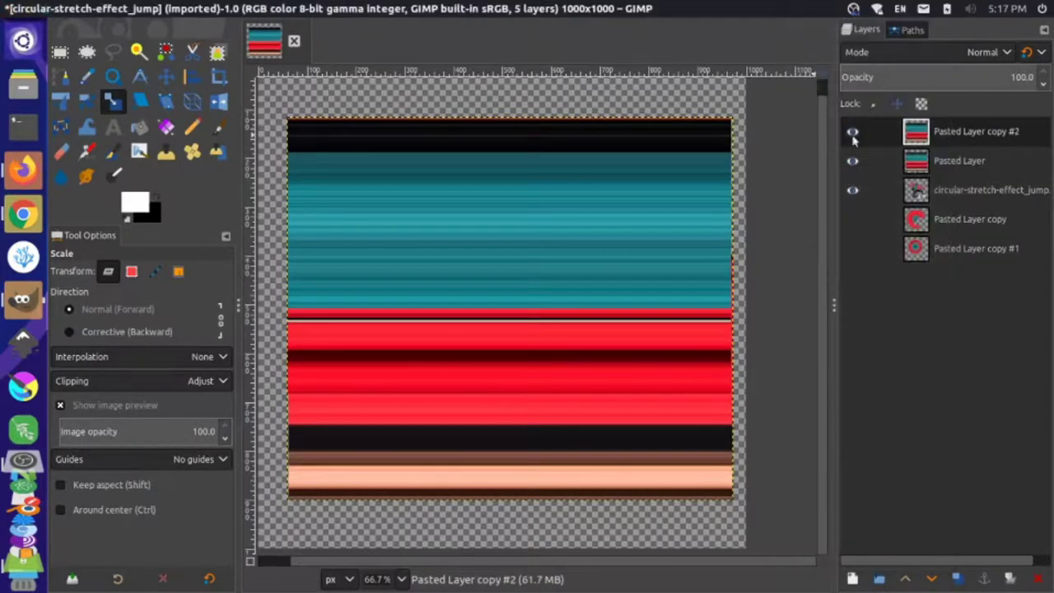
left_click(356, 7)
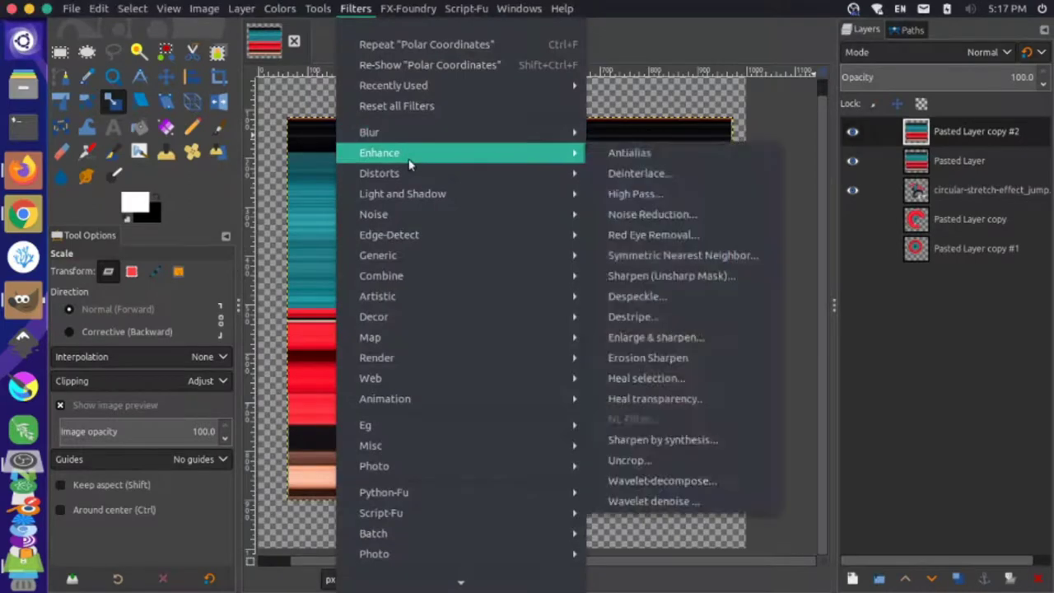
mouse_move(468, 173)
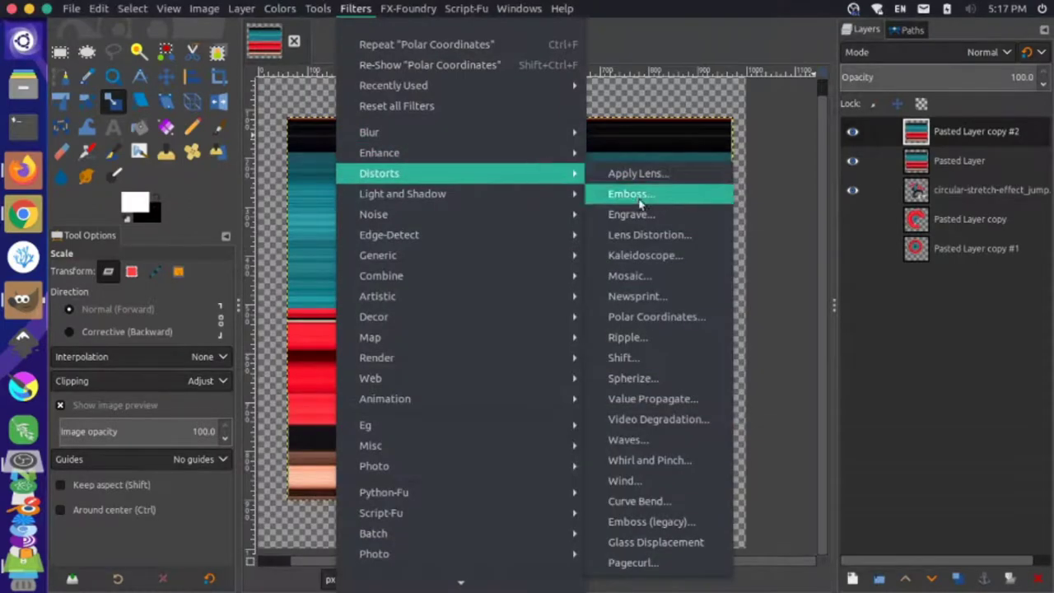
left_click(664, 320)
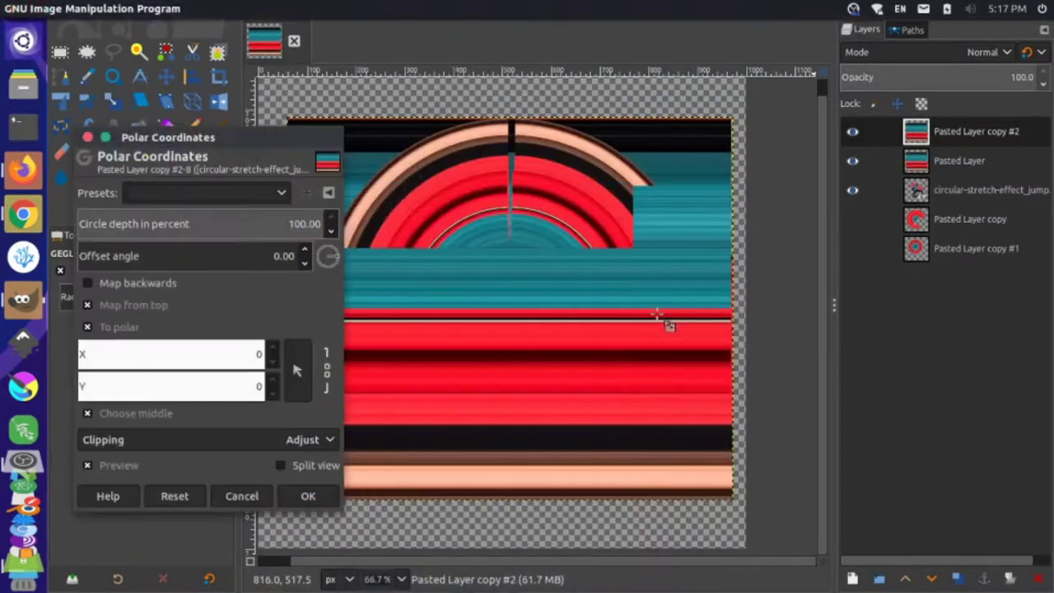
left_click(296, 497)
Place the new circle layer directly below the jumping model layer and hide the original striped layer
left_click_drag(956, 137, 943, 202)
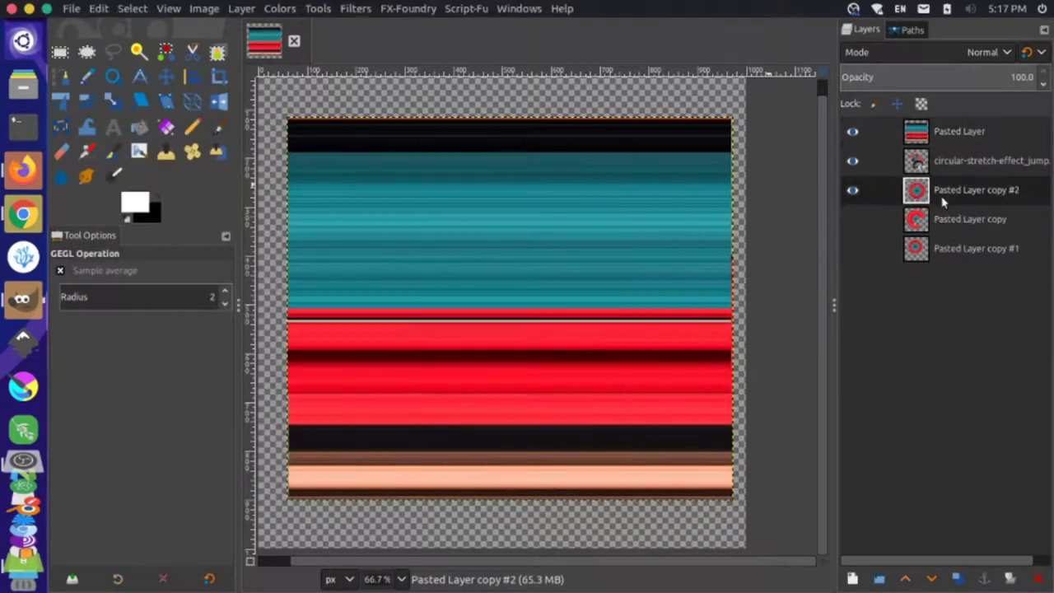
left_click(853, 131)
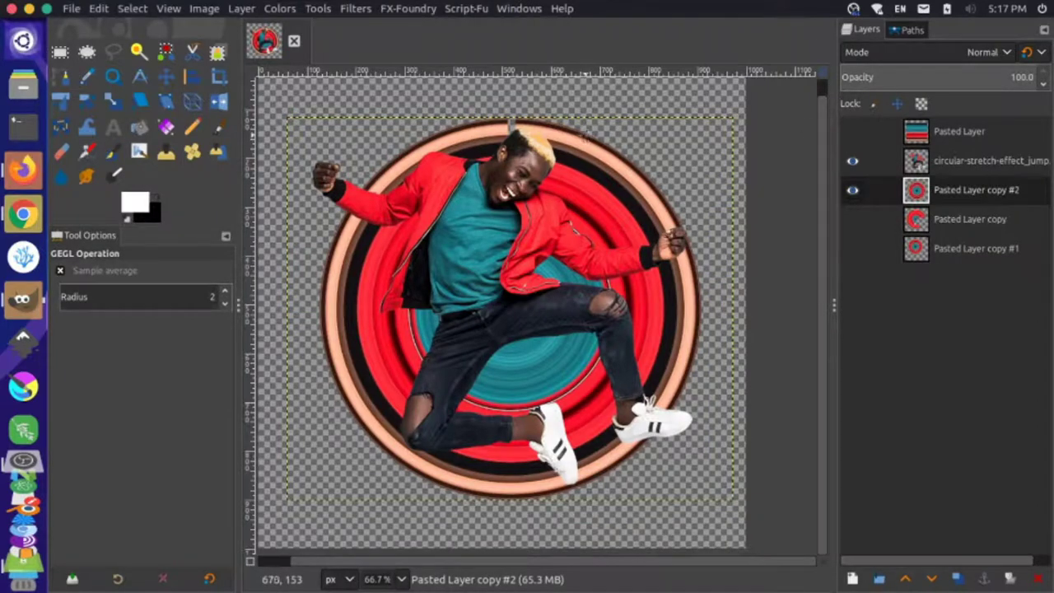
Rotate the new circle layer by about 141.71 degrees around its center and shift it slightly up and left behind the model
left_click(88, 103)
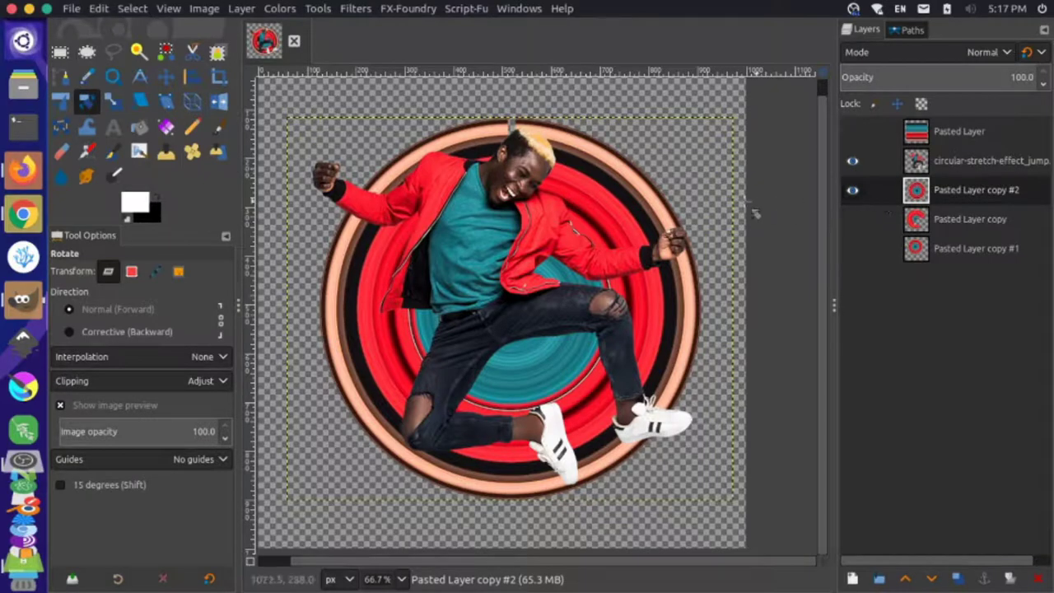
left_click_drag(605, 138, 556, 529)
left_click(777, 225)
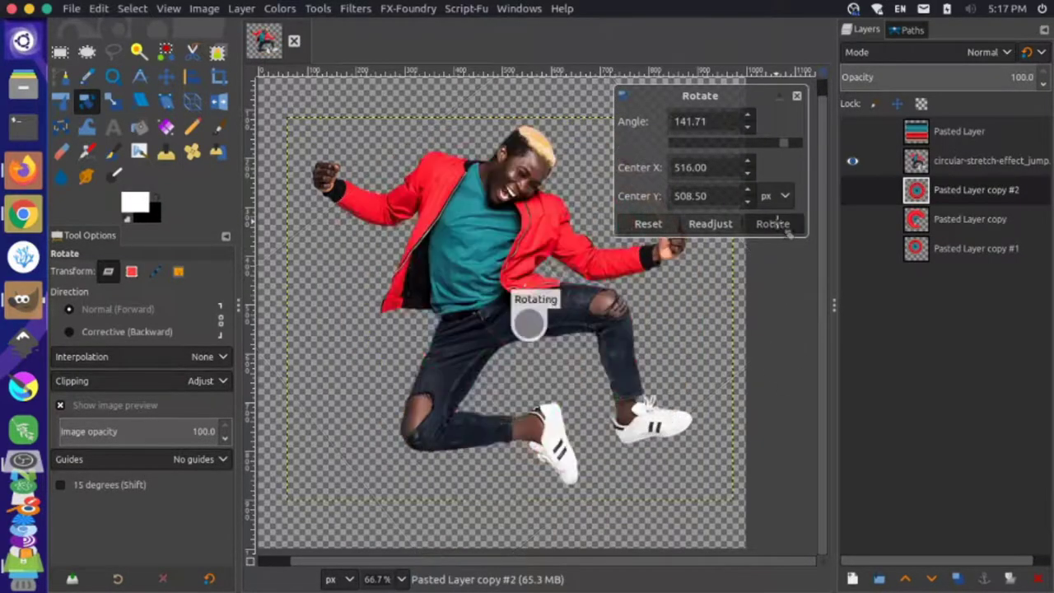
left_click(165, 76)
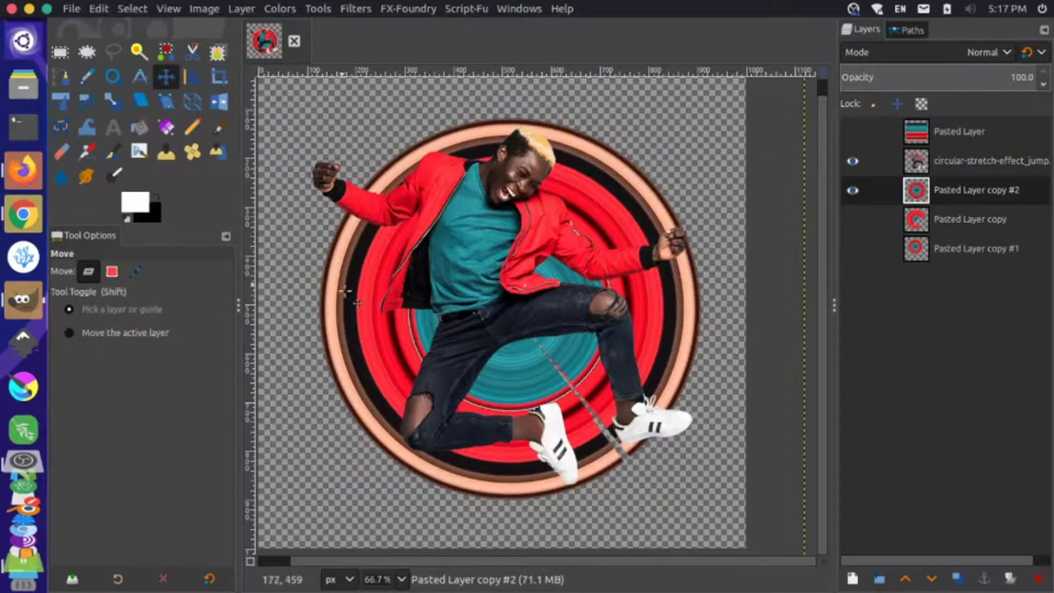
left_click_drag(347, 303, 344, 294)
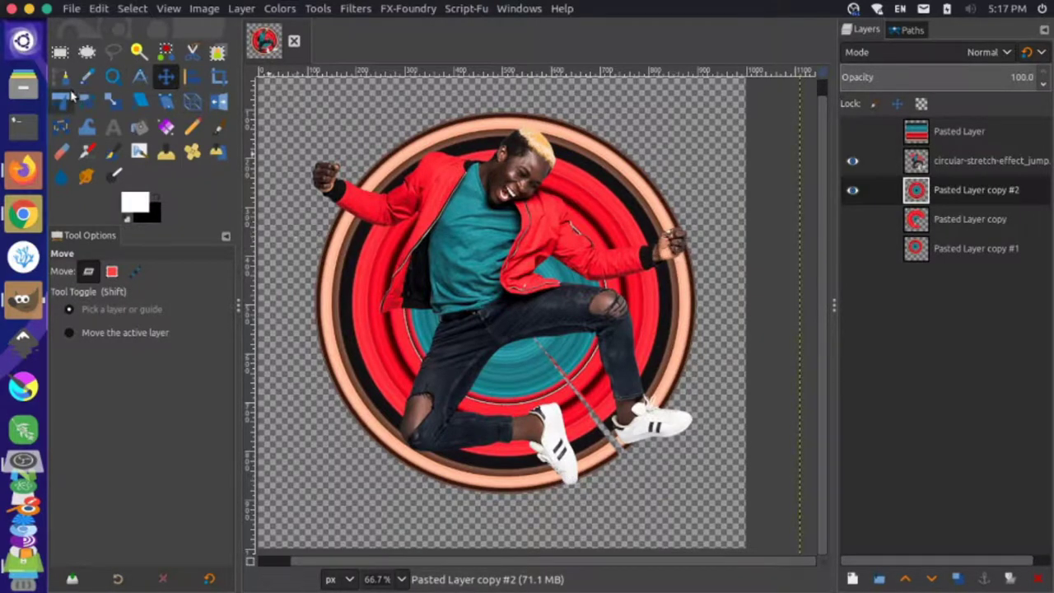
Erase the circle's right and lower-right part, from below the model's outstretched hand to the lower shoe, including the area between the legs
left_click(61, 151)
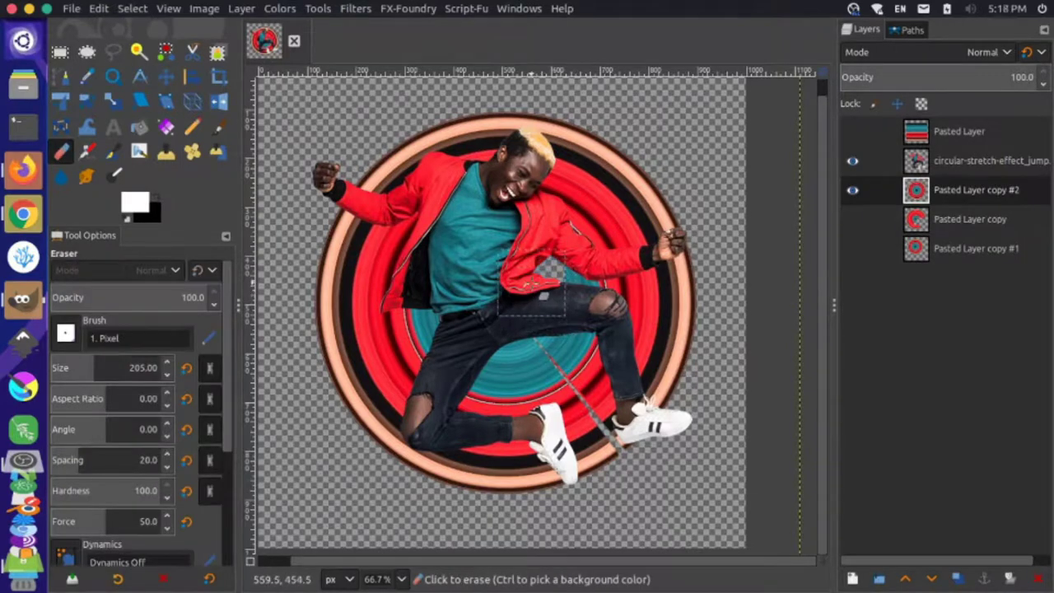
mouse_move(591, 298)
left_mouse_down()
mouse_move(639, 313)
mouse_move(708, 299)
left_mouse_up()
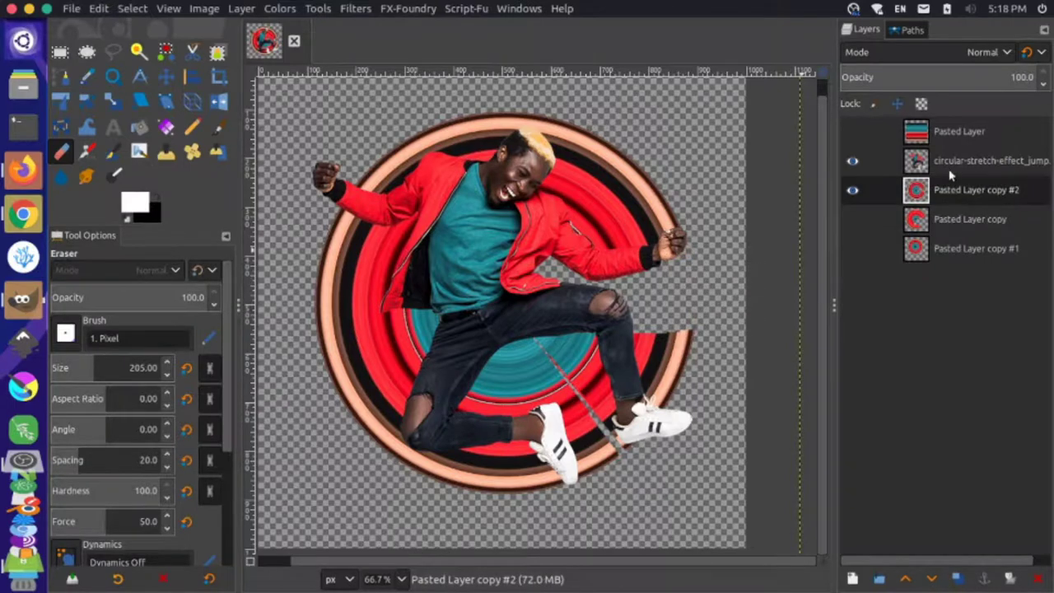
mouse_move(659, 339)
left_mouse_down()
mouse_move(536, 337)
mouse_move(523, 370)
mouse_move(679, 363)
mouse_move(689, 395)
mouse_move(668, 427)
mouse_move(567, 386)
mouse_move(487, 390)
mouse_move(520, 383)
mouse_move(584, 410)
mouse_move(568, 408)
mouse_move(628, 468)
mouse_move(608, 458)
left_mouse_up()
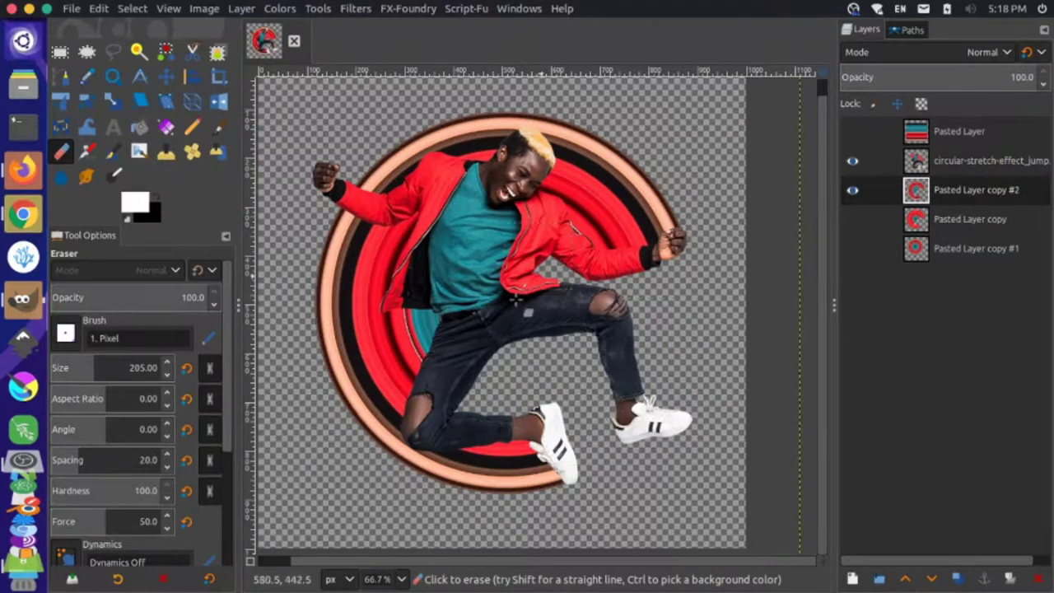
scroll(527, 445, "down", 1, "ctrl")
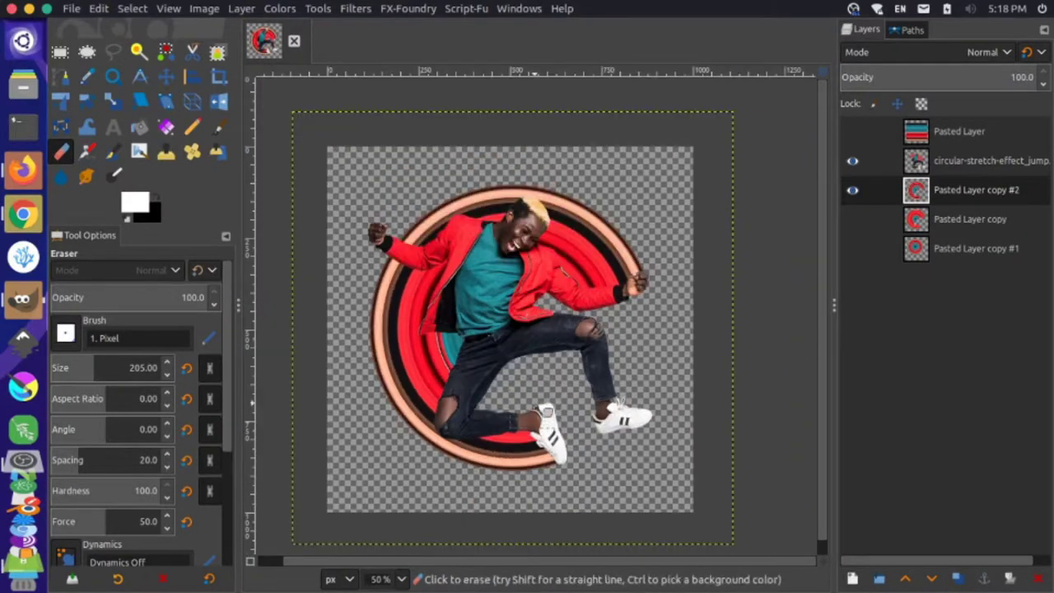
Switch to Firefox to compare with Adobe's finished effect and the YouTube tutorial at 0:55, and return to GIMP
key("alt+Tab")
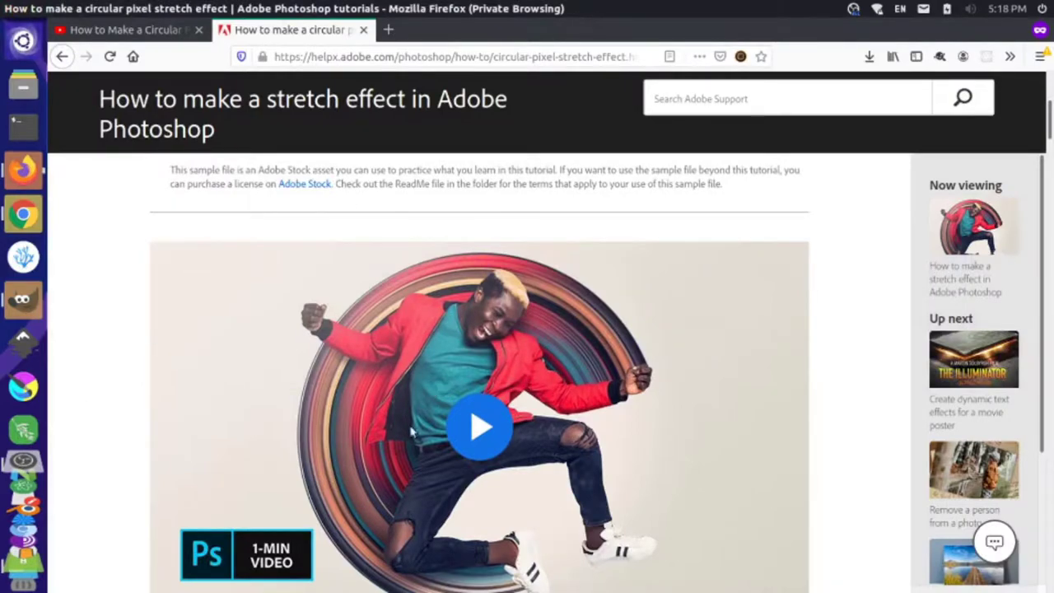
scroll(411, 432, "down", 2)
left_click(164, 36)
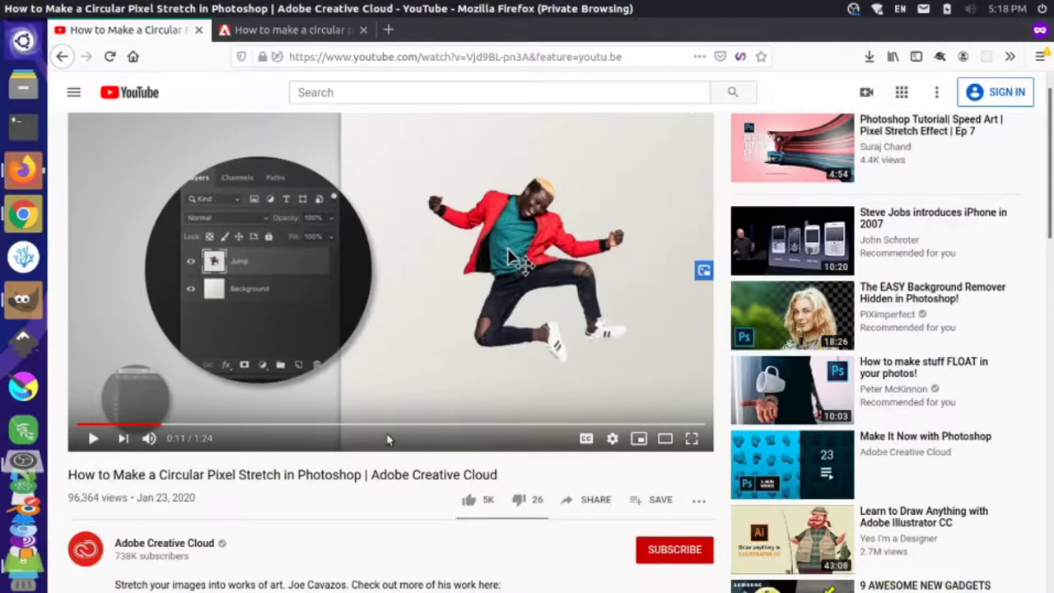
left_click_drag(389, 426, 490, 425)
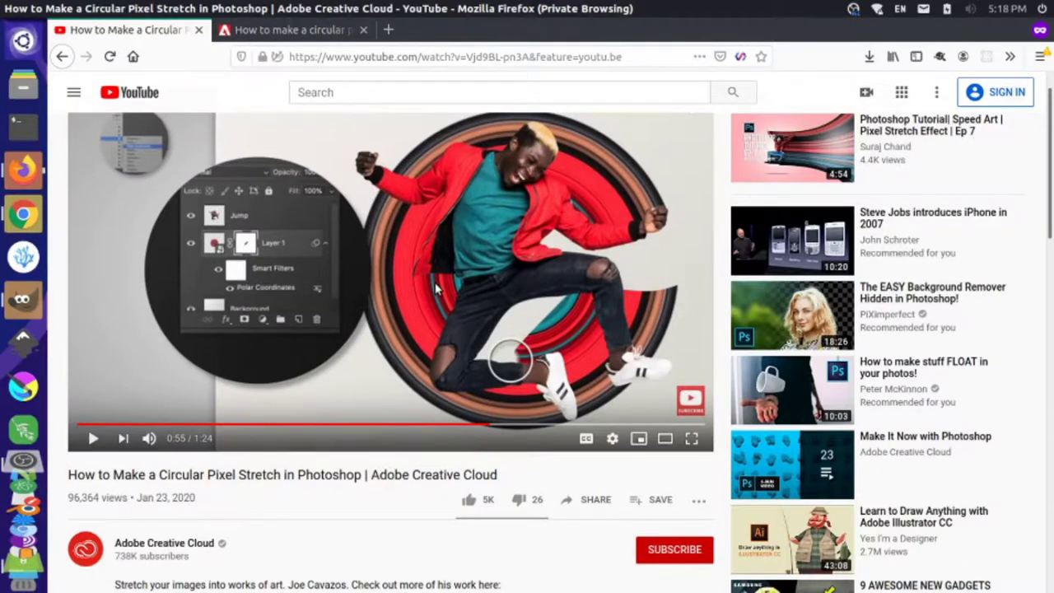
key("alt+Tab")
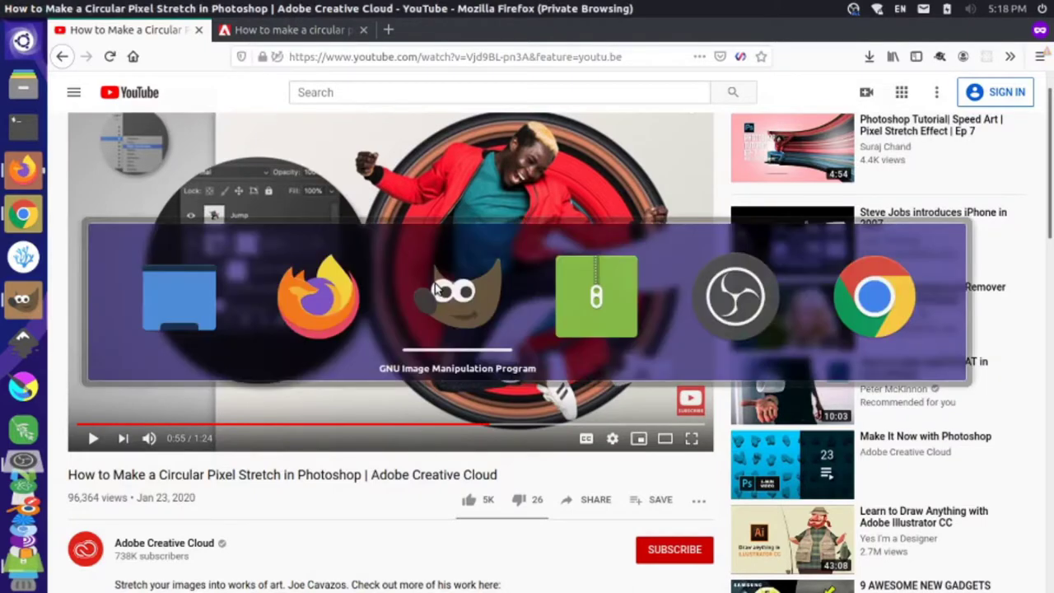